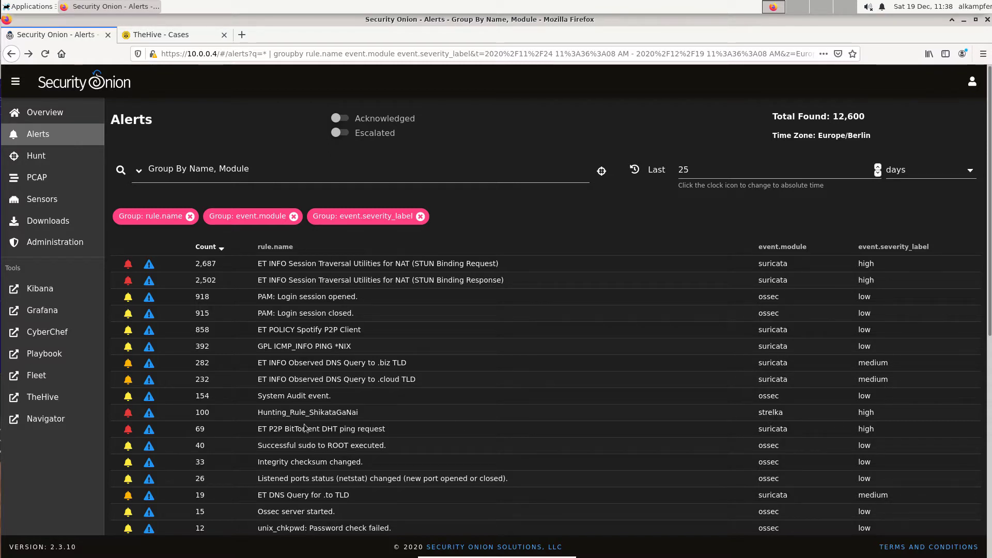
# Drill down into the Hunting_Rule_ShikataGaNai alerts and expand the first alert's details.
pyautogui.click(269, 416)
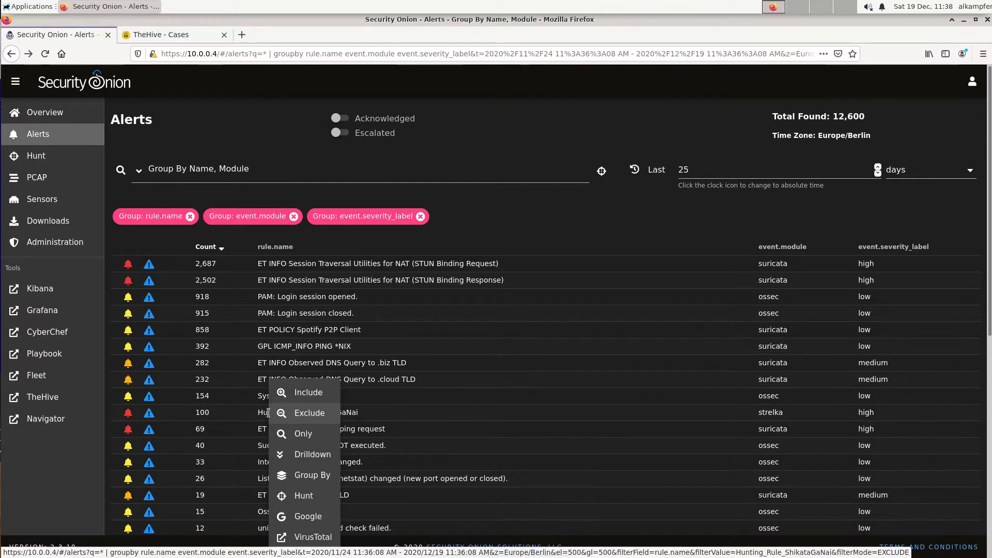
pyautogui.click(307, 455)
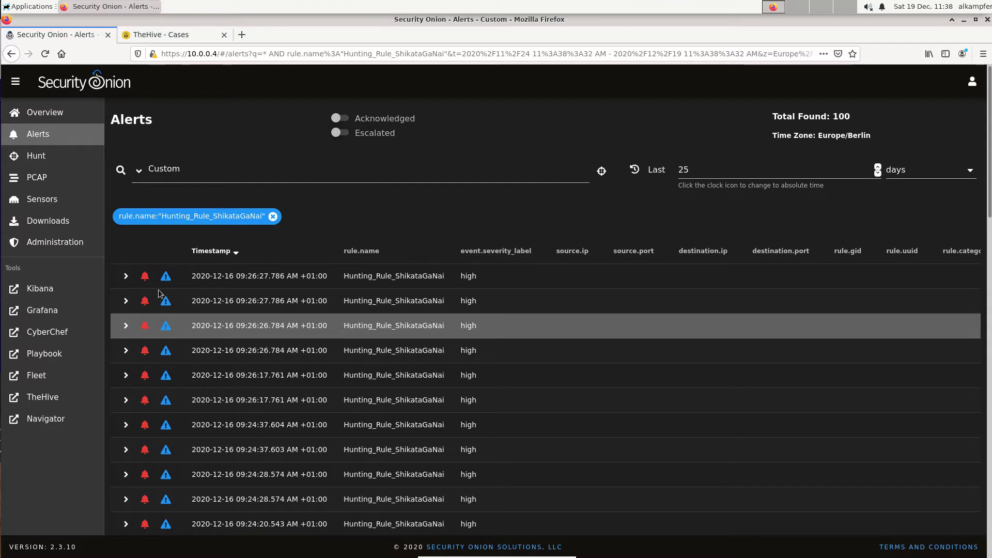
pyautogui.click(125, 276)
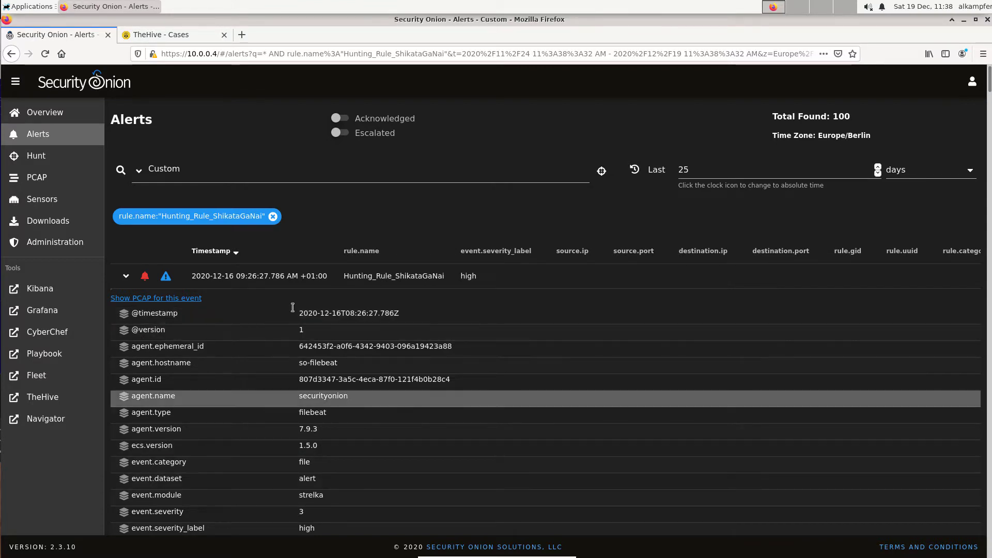
# Look up the alert file's hash.sha1 value on VirusTotal.
pyautogui.scroll(-5, 380, 362)
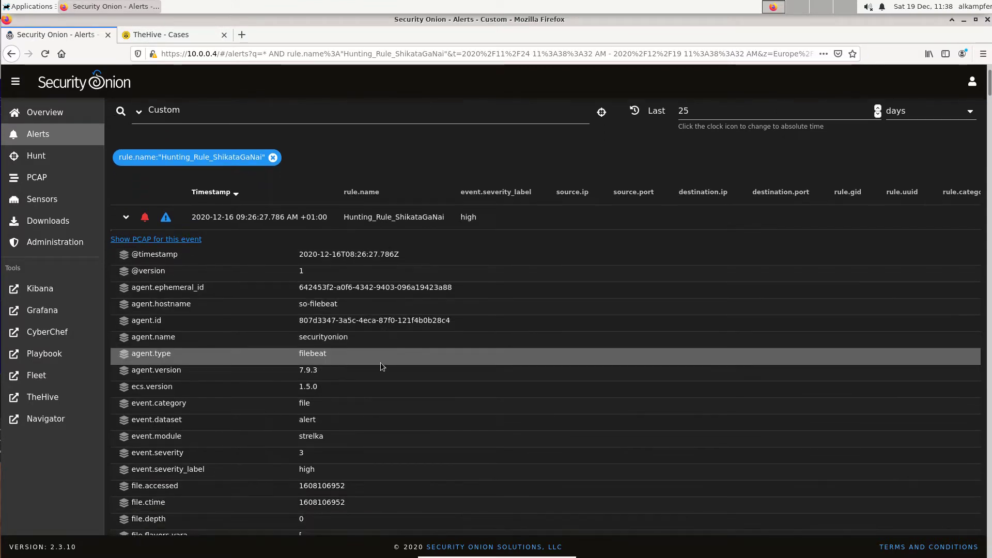
pyautogui.scroll(-9, 381, 366)
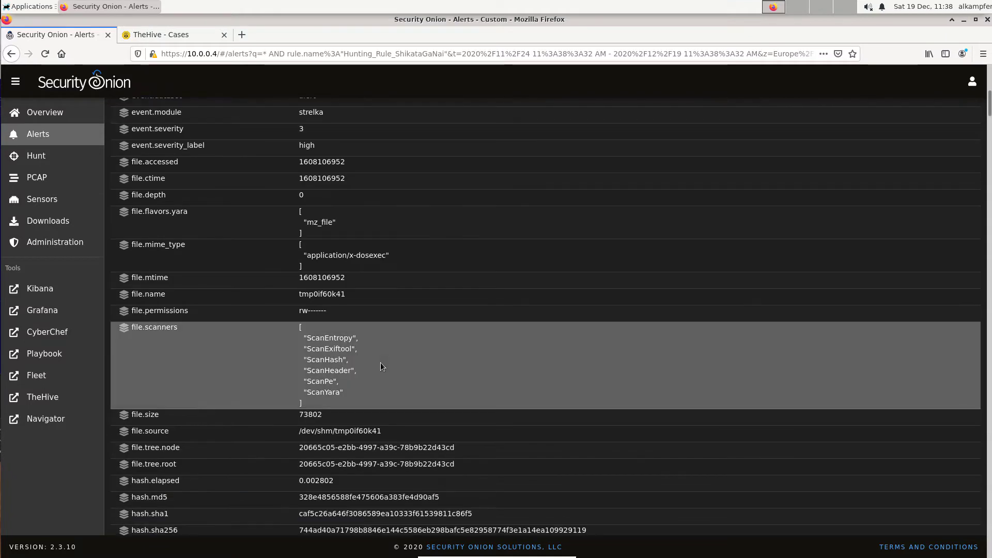
pyautogui.scroll(-4, 381, 366)
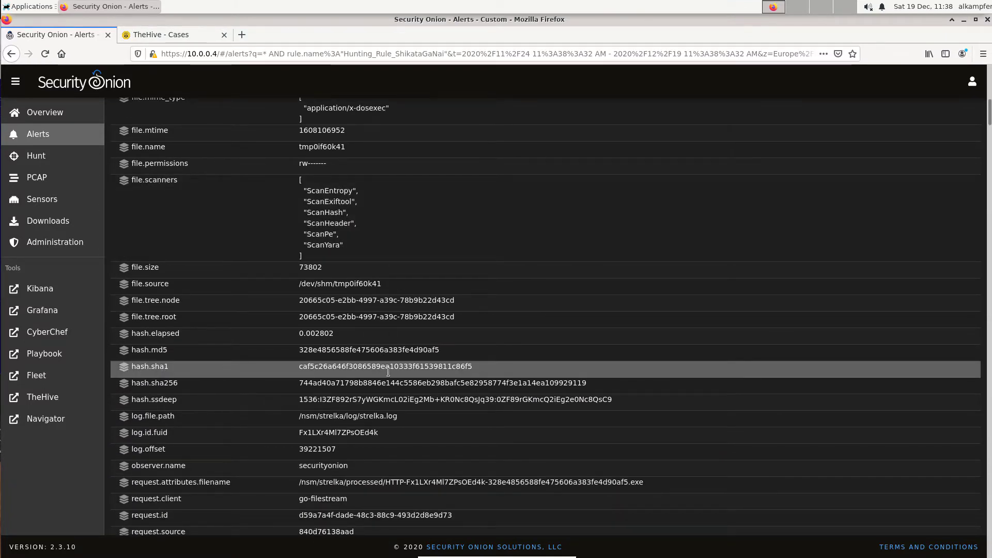
pyautogui.click(346, 367)
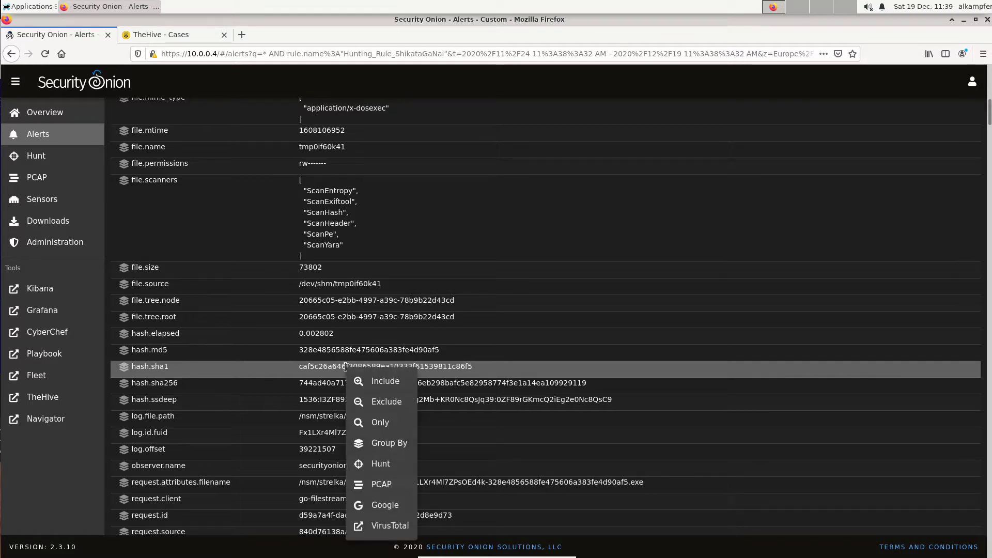
pyautogui.click(386, 527)
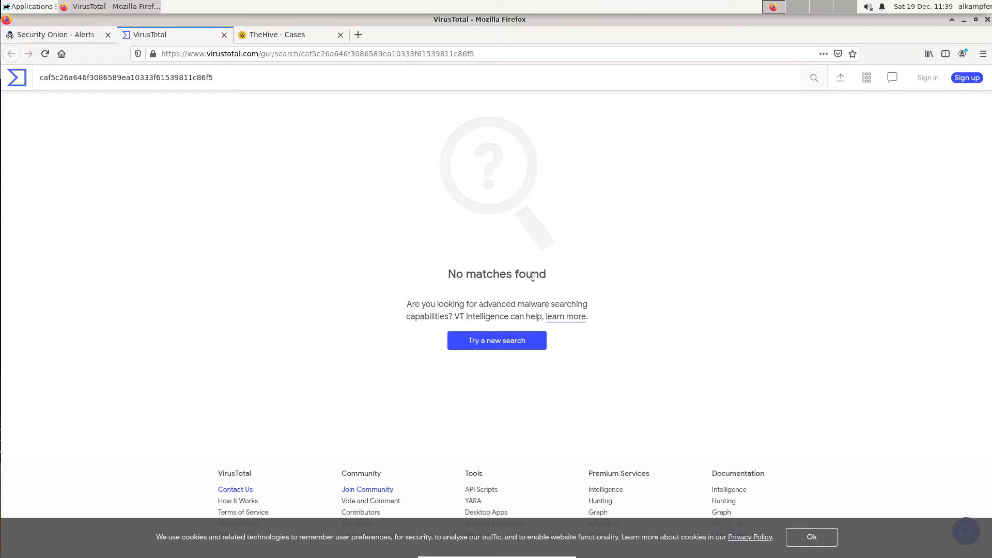
# Copy the alert's request.attributes.filename path.
pyautogui.click(68, 37)
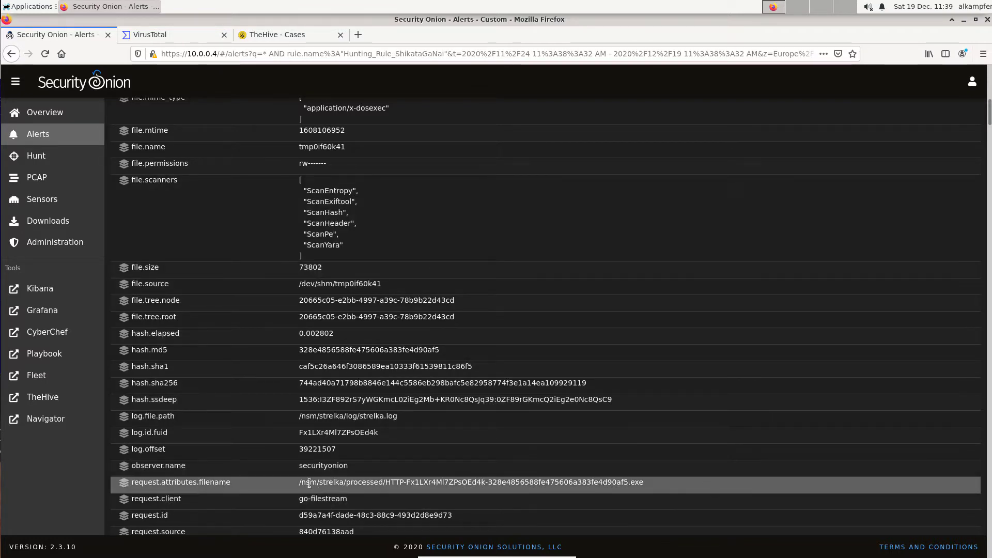
pyautogui.moveTo(300, 483)
pyautogui.mouseDown()
pyautogui.moveTo(643, 482)
pyautogui.moveTo(300, 483)
pyautogui.mouseUp()
pyautogui.click(439, 482)
pyautogui.rightClick(309, 483)
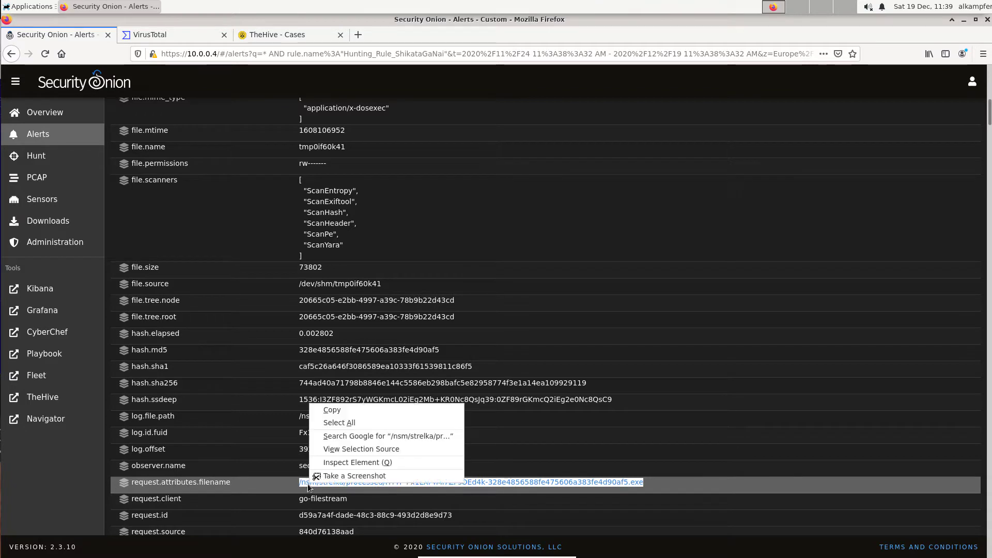
pyautogui.click(337, 412)
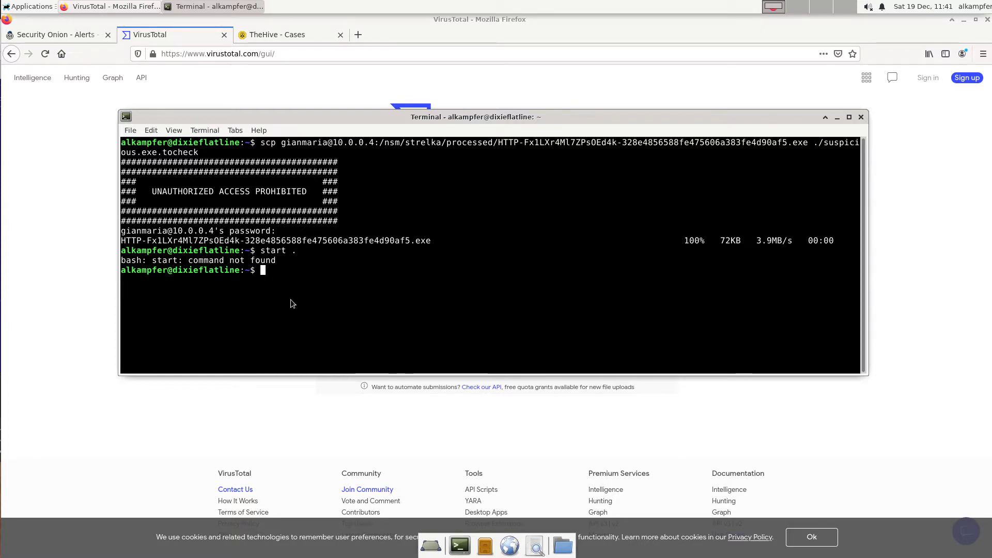
# Upload suspicious.exe.tocheck from the home folder to VirusTotal and review the detection results.
pyautogui.click(72, 241)
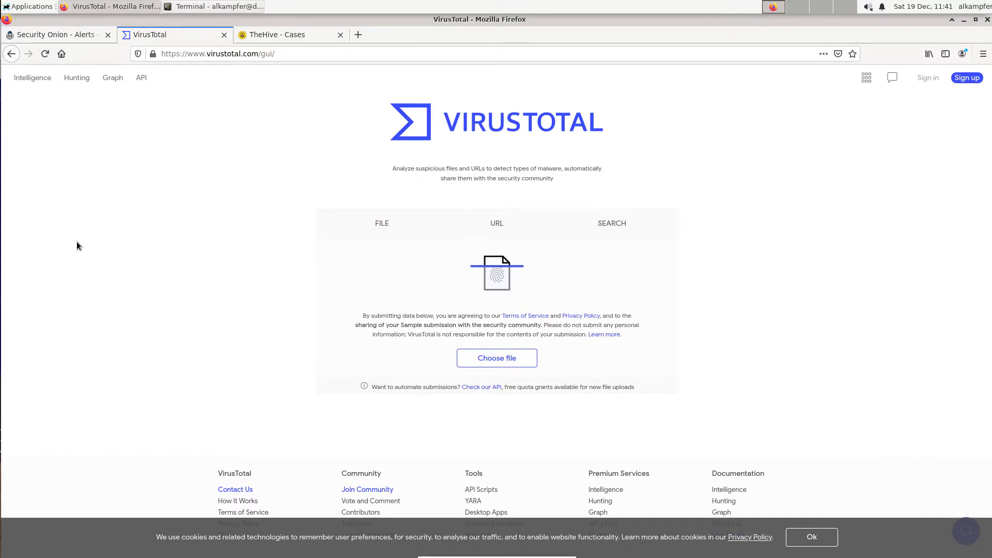
pyautogui.click(486, 361)
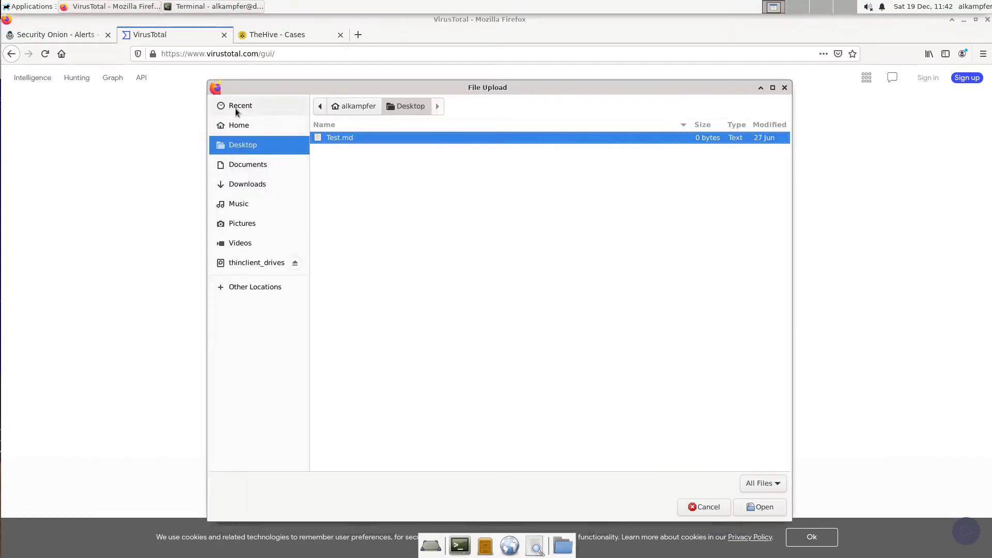
pyautogui.click(236, 129)
pyautogui.doubleClick(354, 268)
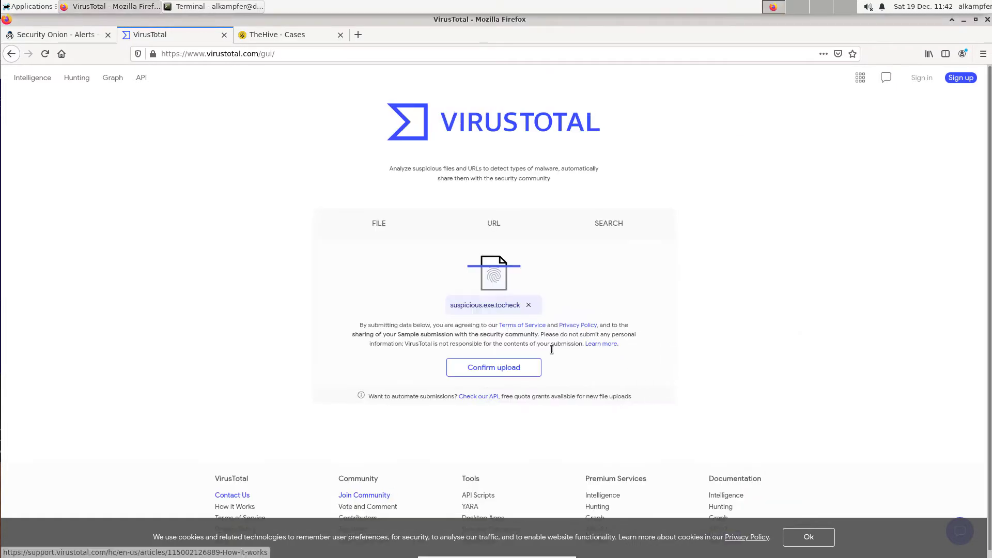
pyautogui.click(491, 367)
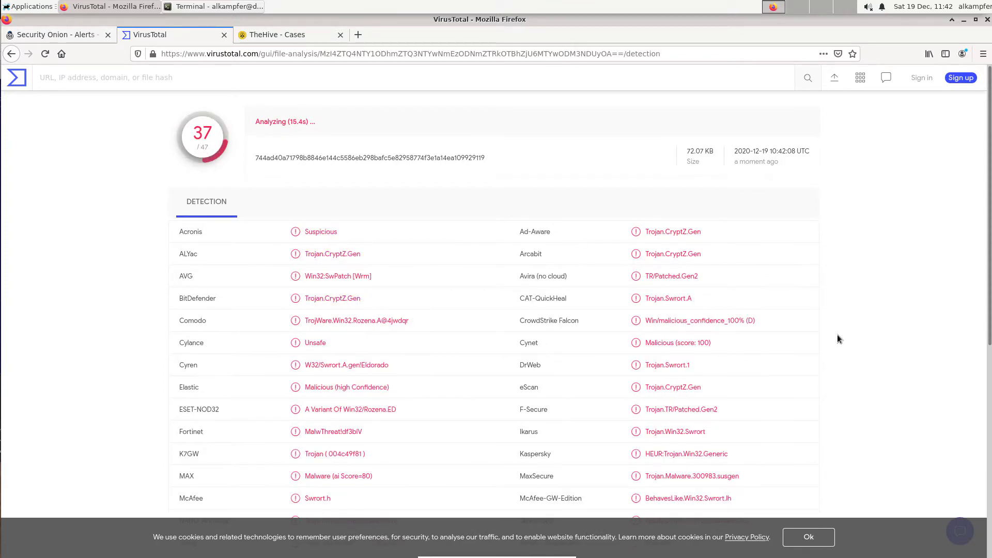
pyautogui.scroll(-3, 832, 342)
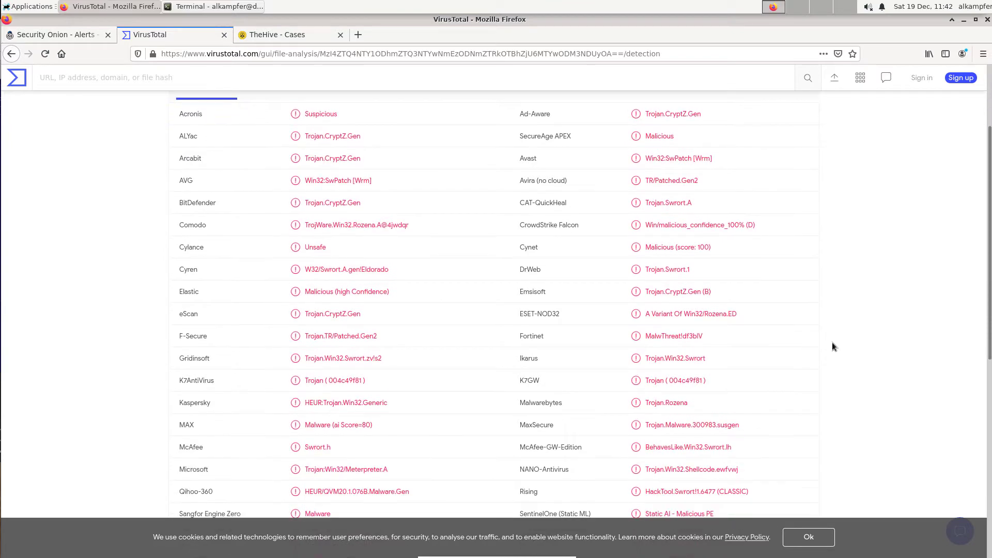
pyautogui.scroll(3, 832, 343)
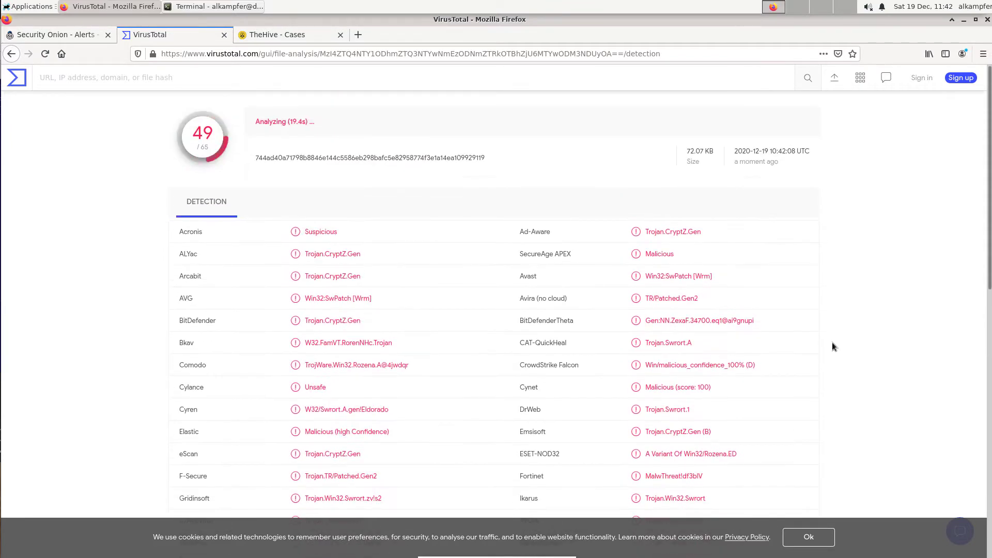
# Return to Alerts grouped by name and module and escalate the Hunting_Rule_ShikataGaNai alert.
pyautogui.click(69, 35)
pyautogui.scroll(5, 252, 205)
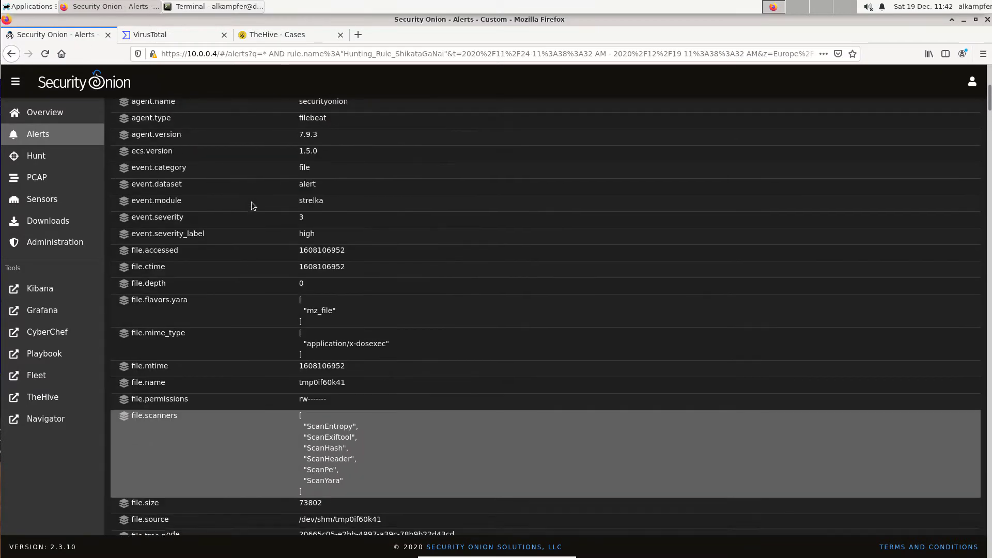
pyautogui.click(42, 136)
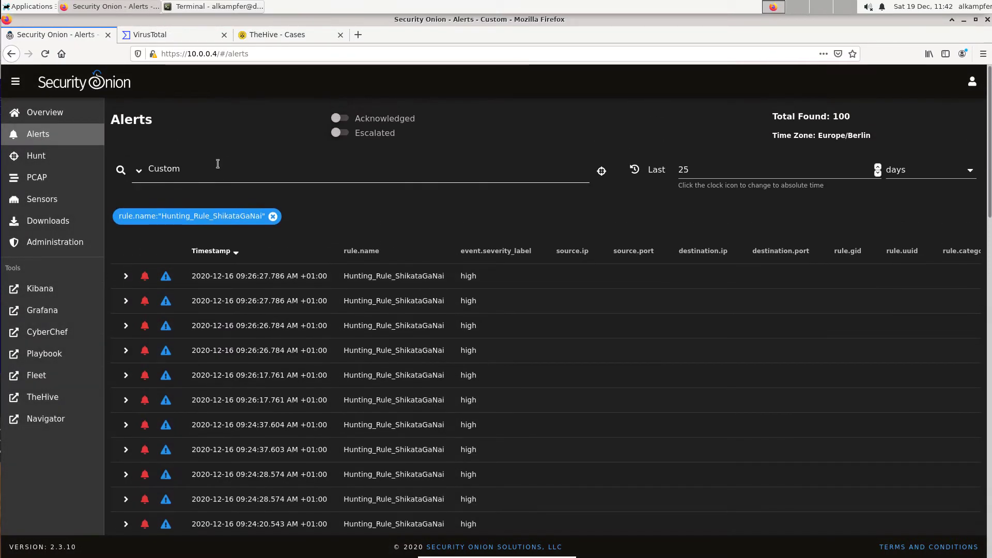
pyautogui.click(138, 171)
pyautogui.click(169, 197)
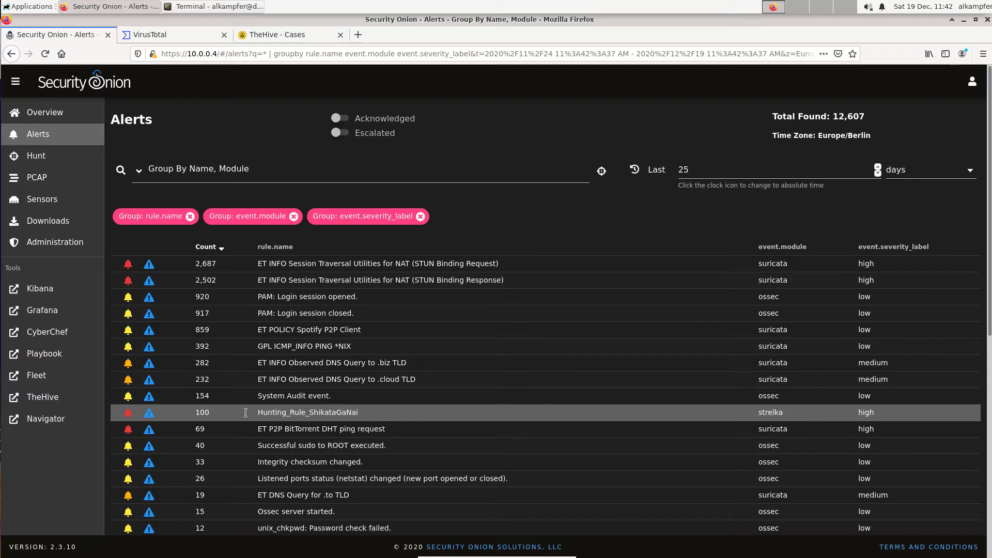
pyautogui.click(150, 416)
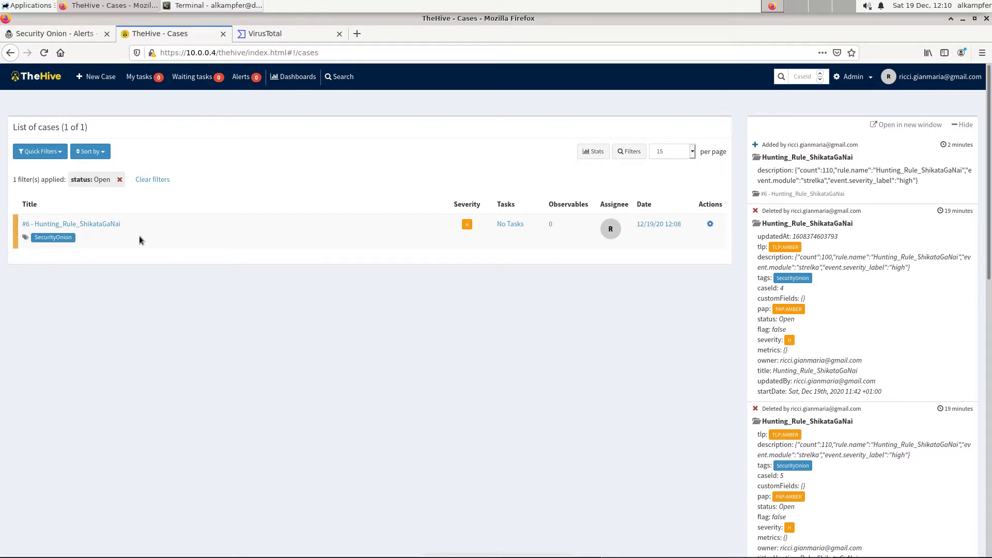
# Open case #6 and add a file observable using suspicious.exe.tocheck from the home folder.
pyautogui.click(105, 224)
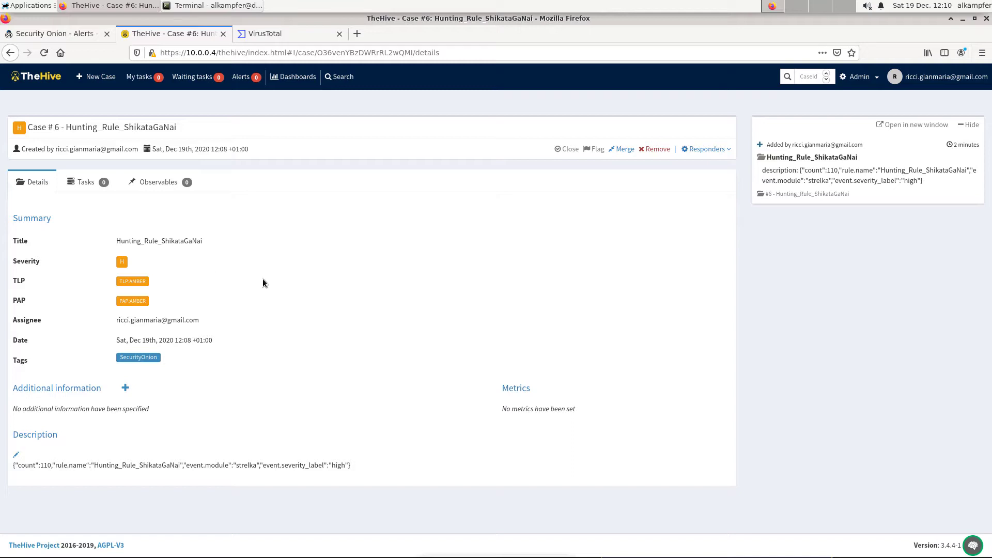
pyautogui.click(166, 183)
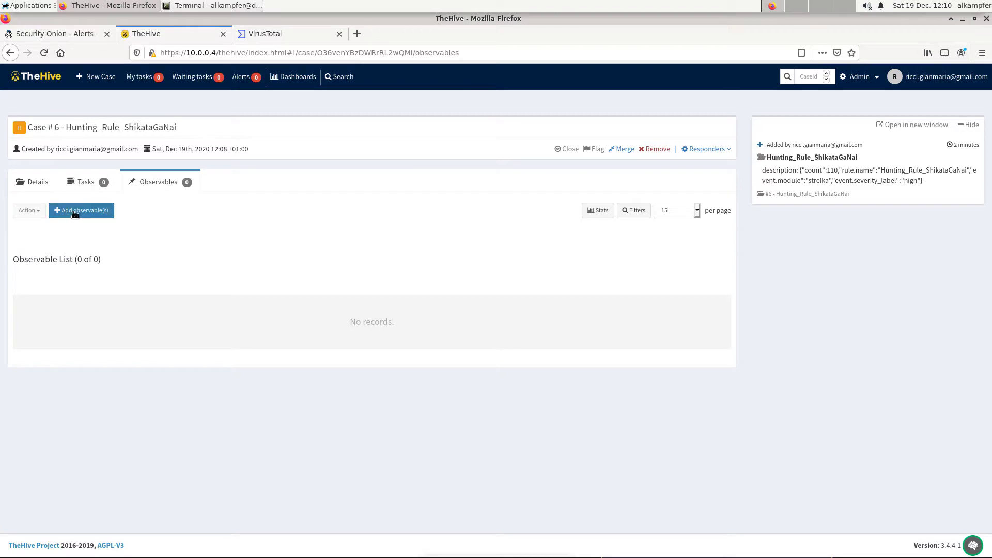
pyautogui.click(74, 211)
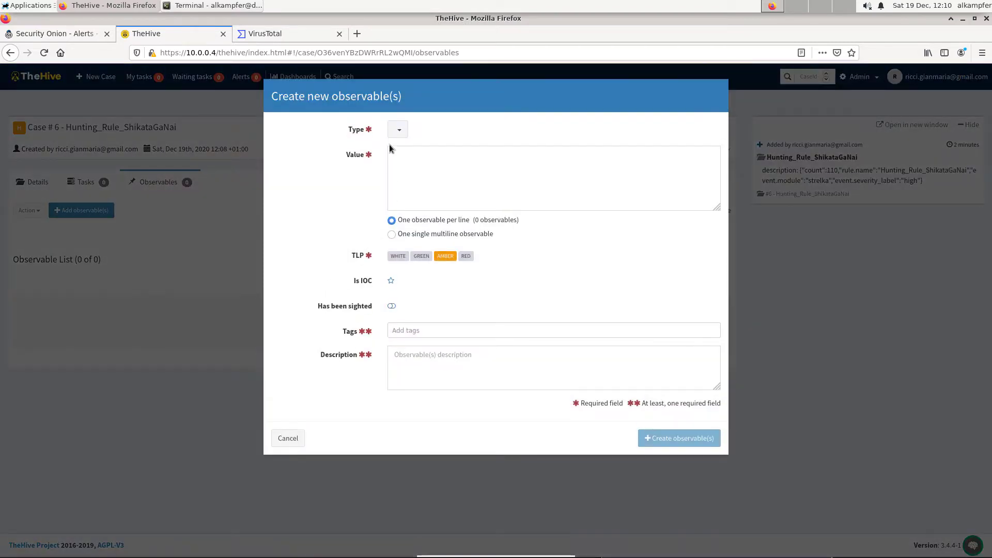
pyautogui.click(404, 130)
pyautogui.click(409, 177)
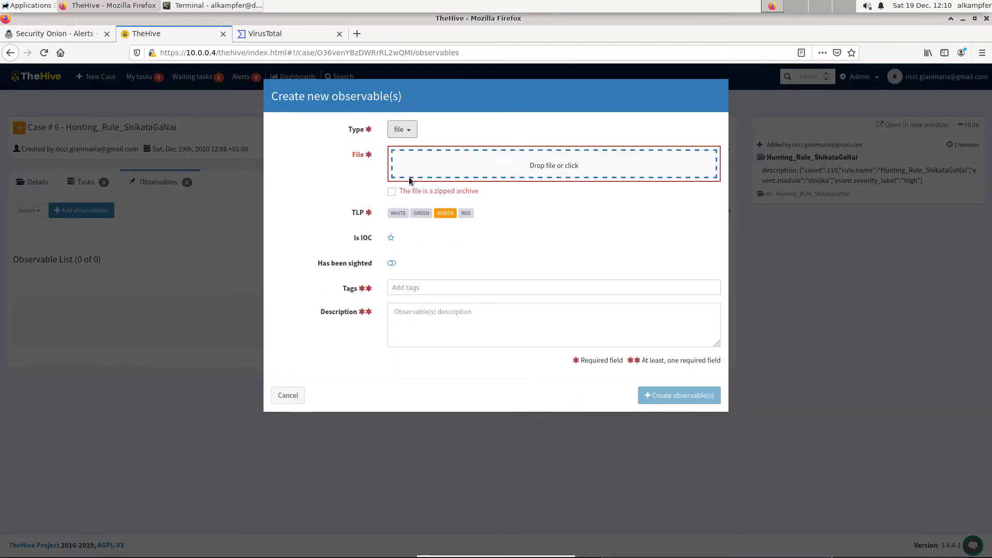
pyautogui.click(480, 178)
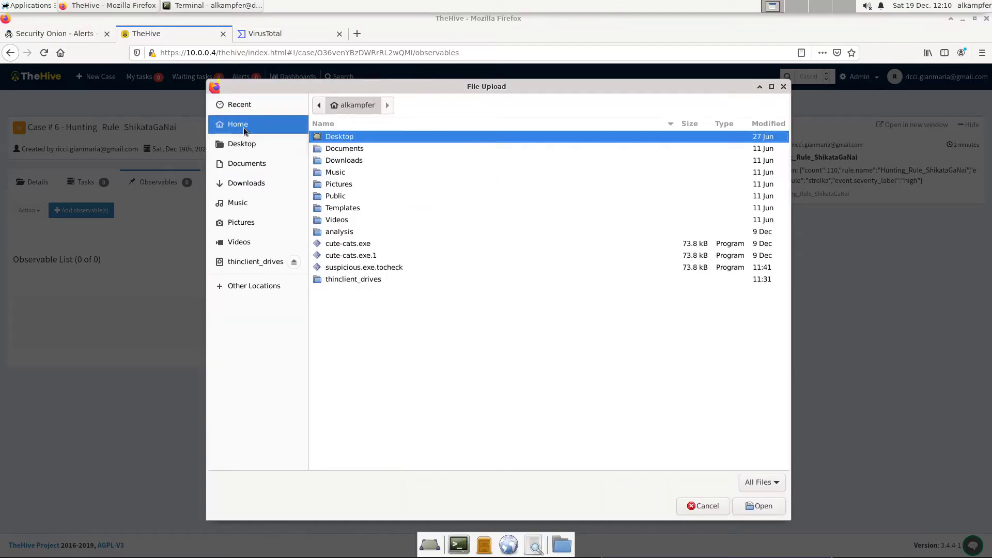
pyautogui.doubleClick(365, 267)
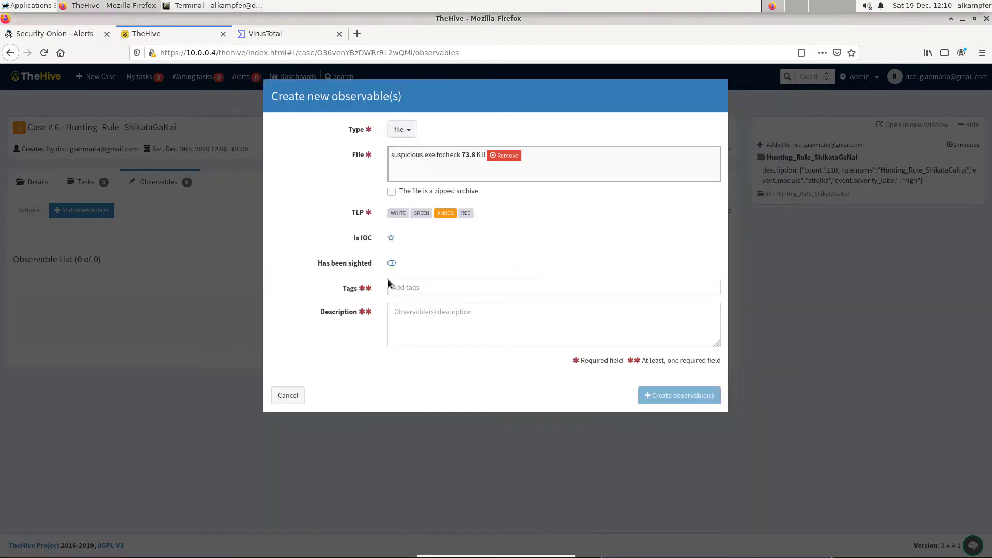
# Tag the observable virus, describe it as "Pay attention it is a windows virus", and create it.
pyautogui.click(411, 287)
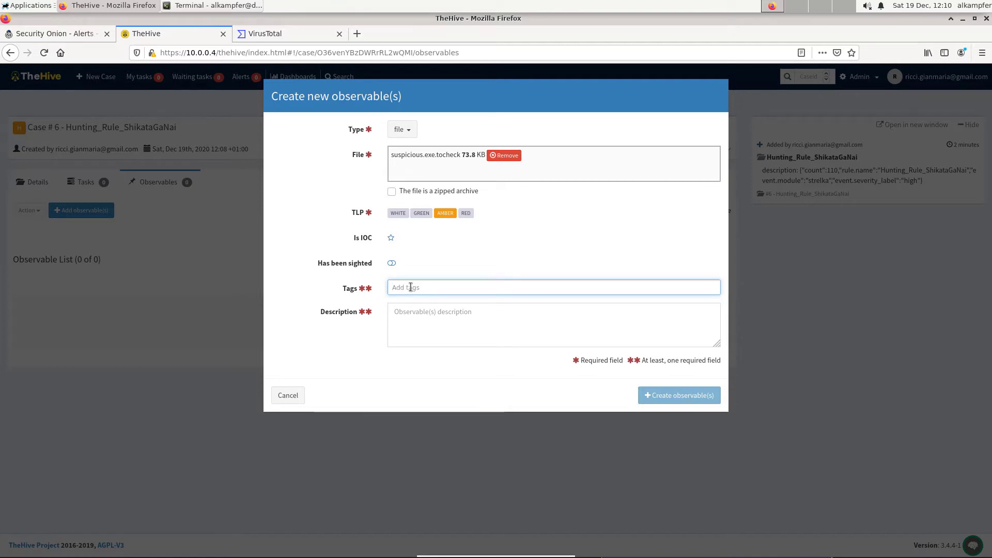
pyautogui.write('virus')
pyautogui.press('Return')
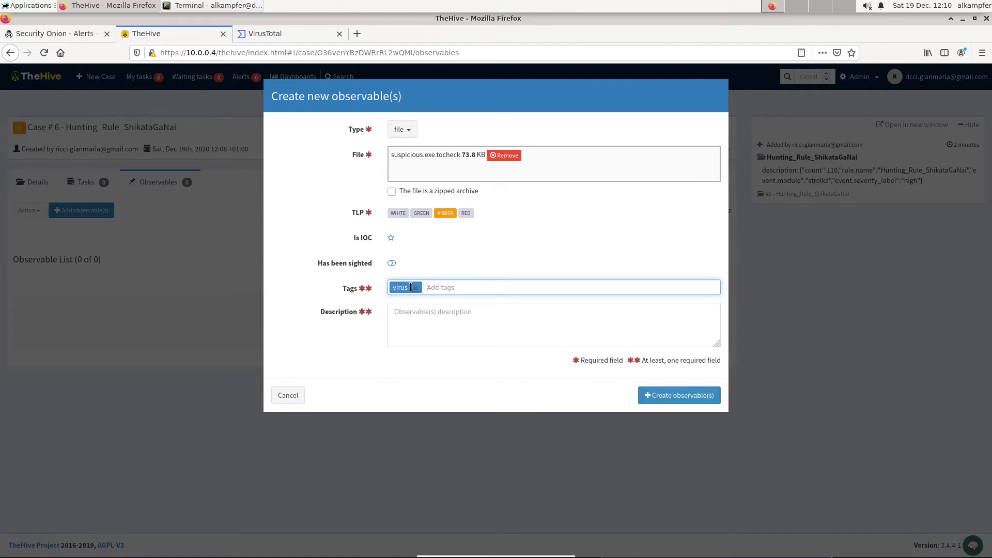
pyautogui.click(422, 317)
pyautogui.write('Pay attenti')
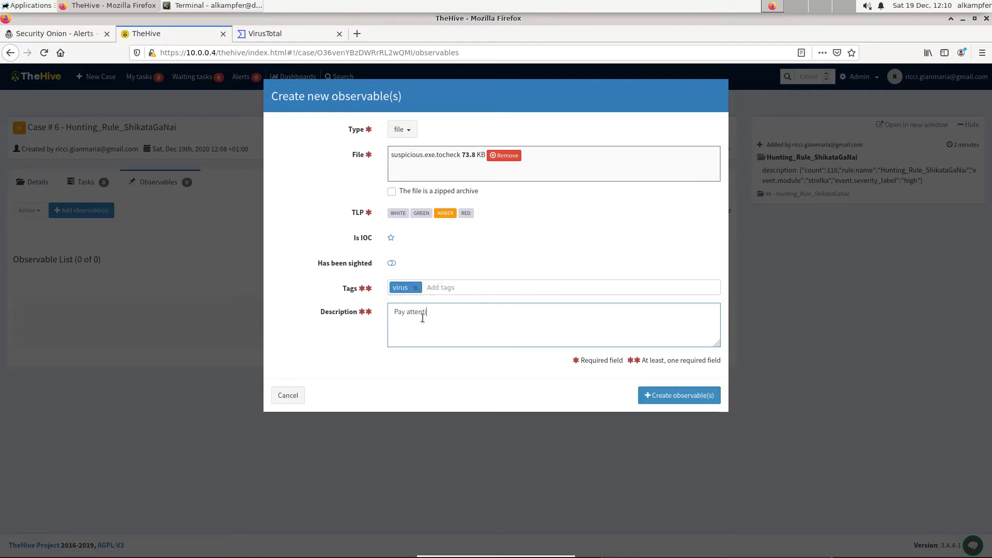
pyautogui.write('on it is a windows virus')
pyautogui.click(680, 396)
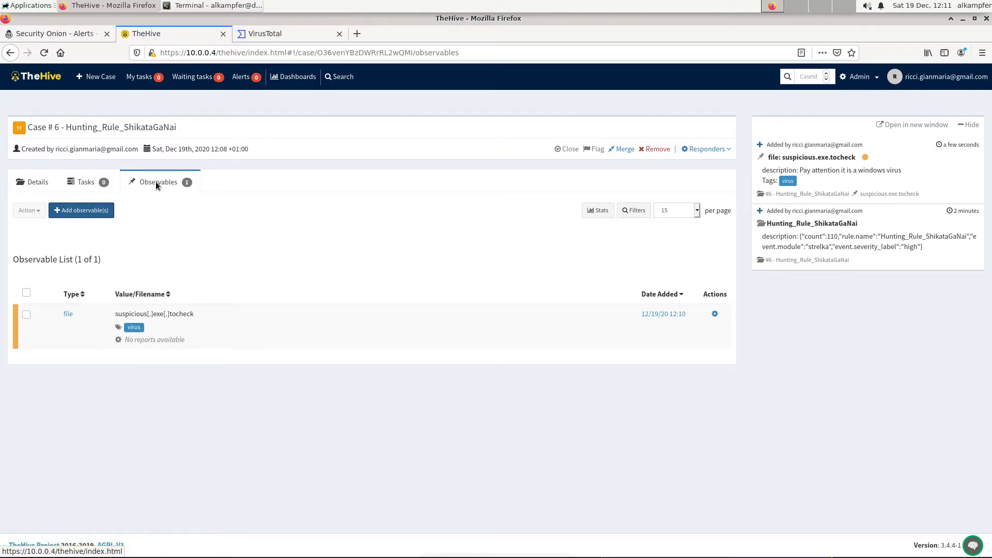
# Start adding a new observable of type hash to case #6.
pyautogui.click(82, 211)
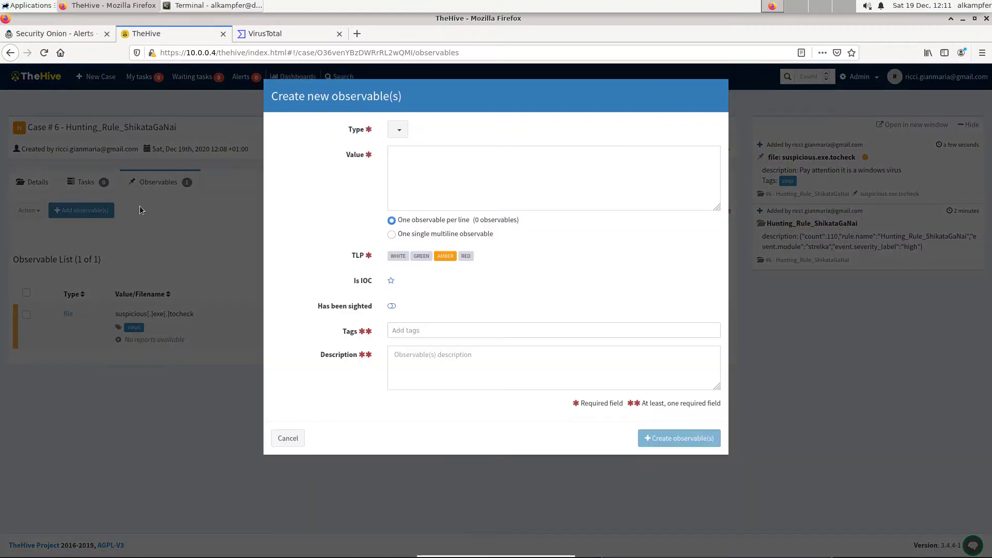
pyautogui.click(398, 131)
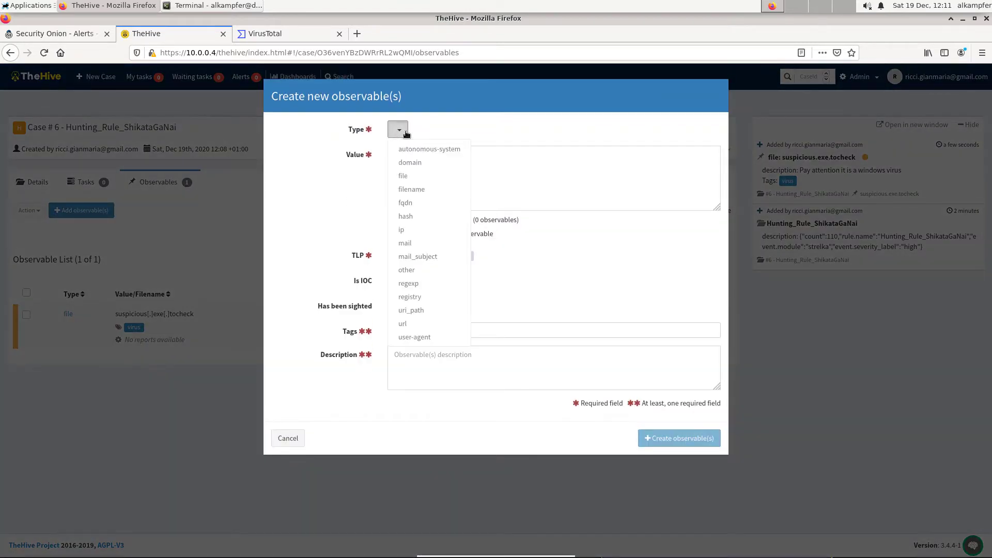
pyautogui.click(406, 216)
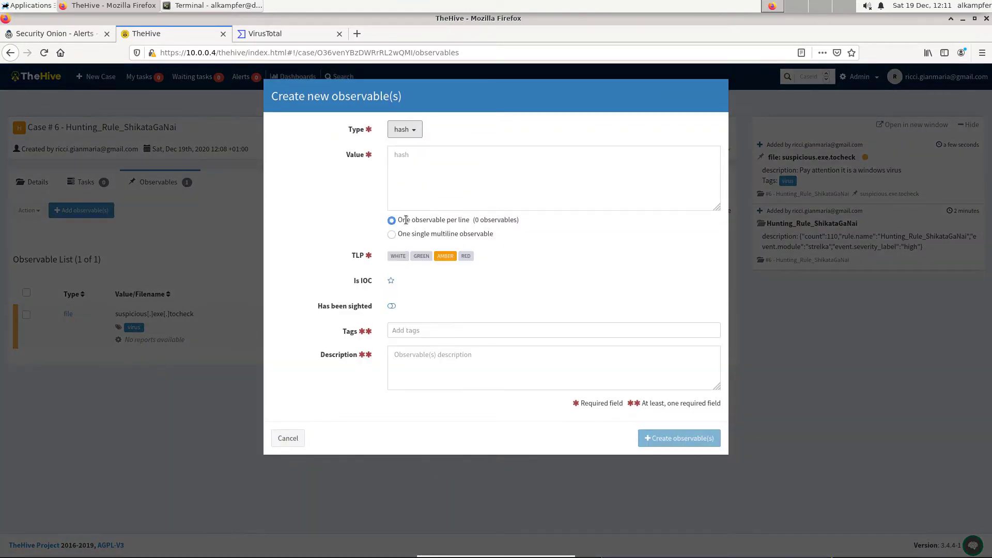
# In Security Onion alerts, drill down into the Hunting_Rule_ShikataGaNai alert group.
pyautogui.click(61, 36)
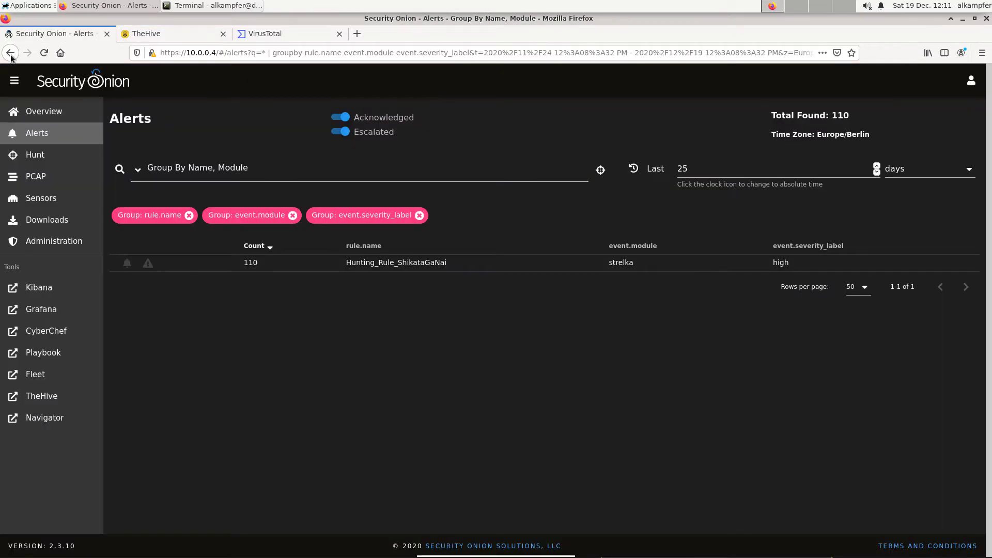
pyautogui.click(345, 133)
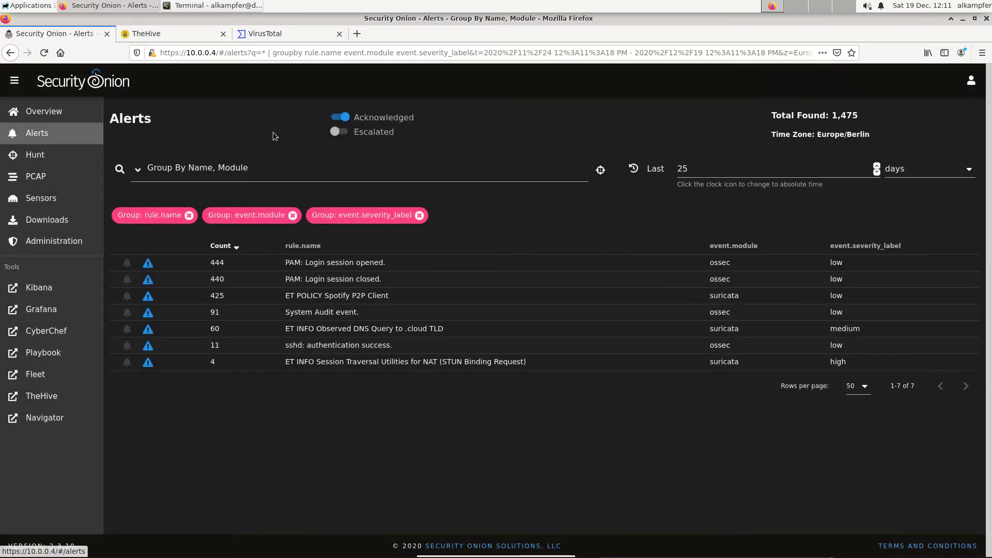
pyautogui.click(337, 133)
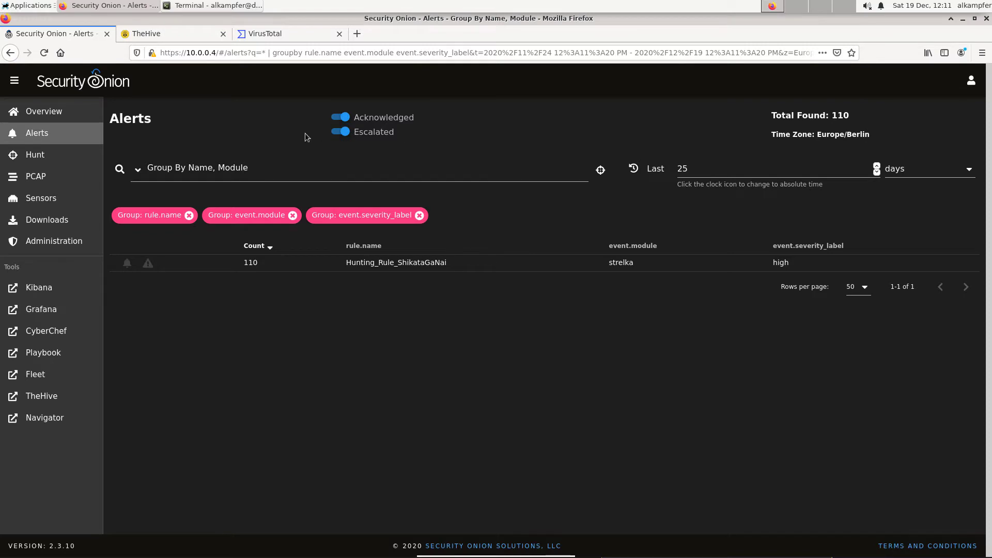
pyautogui.click(369, 268)
pyautogui.click(484, 375)
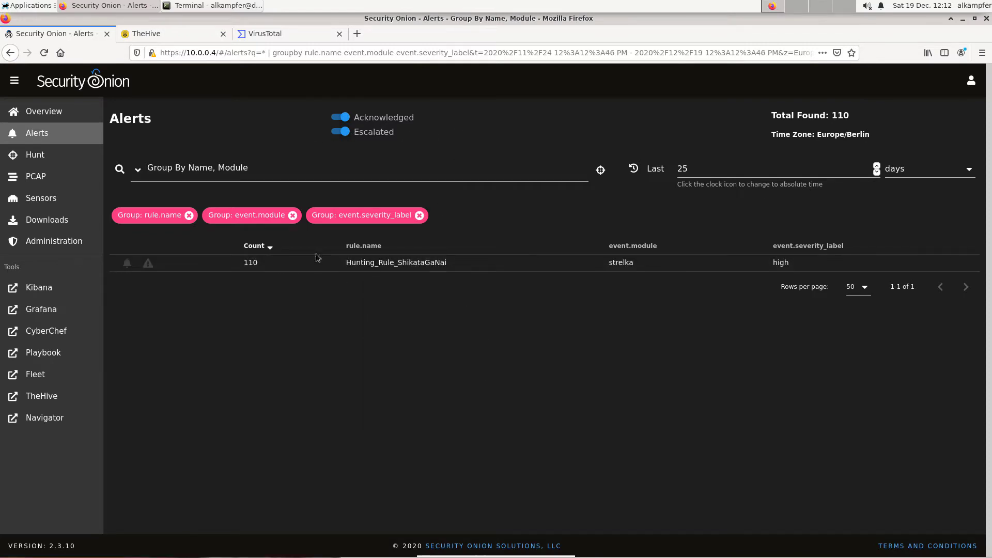
pyautogui.click(352, 265)
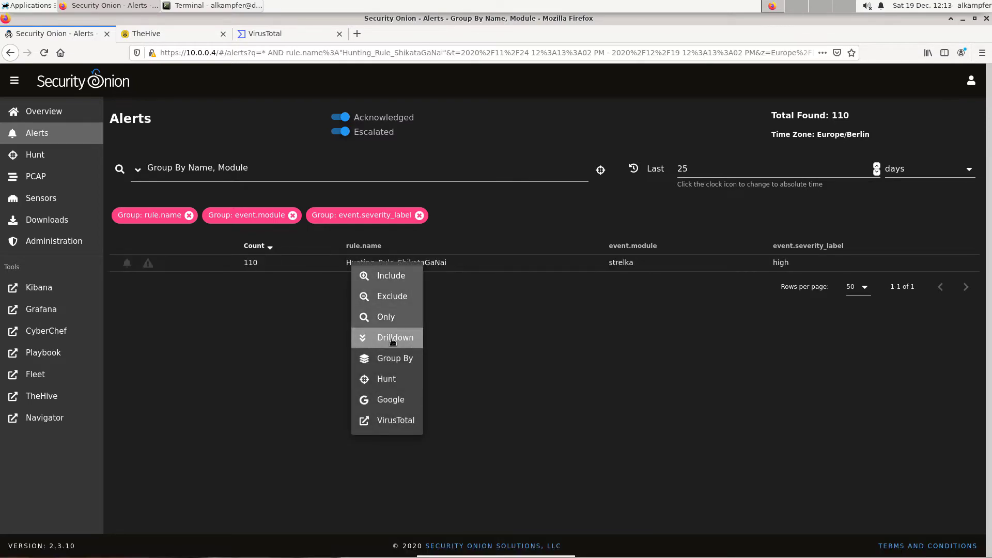
pyautogui.click(393, 339)
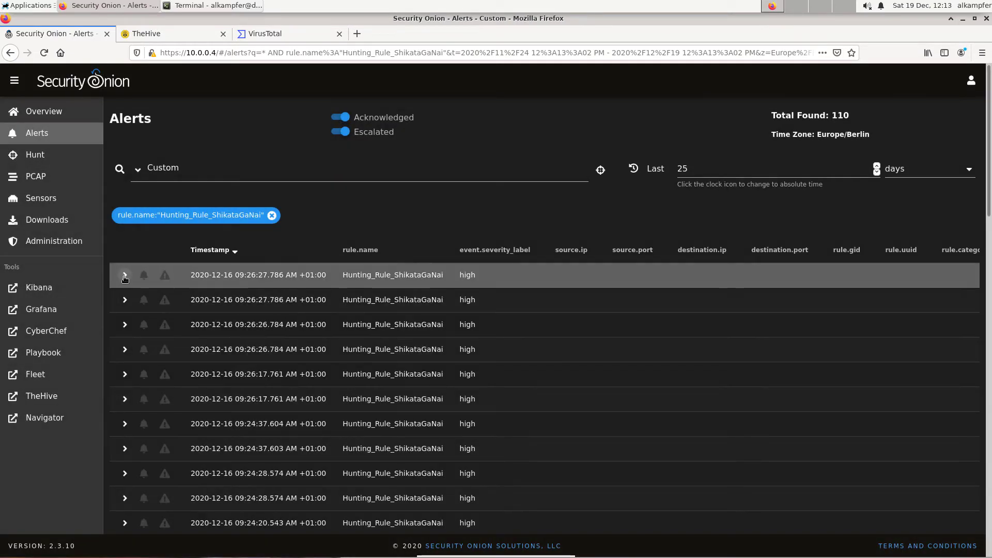
# Expand the first ShikataGaNai alert and copy its hash.sha1 value.
pyautogui.click(124, 275)
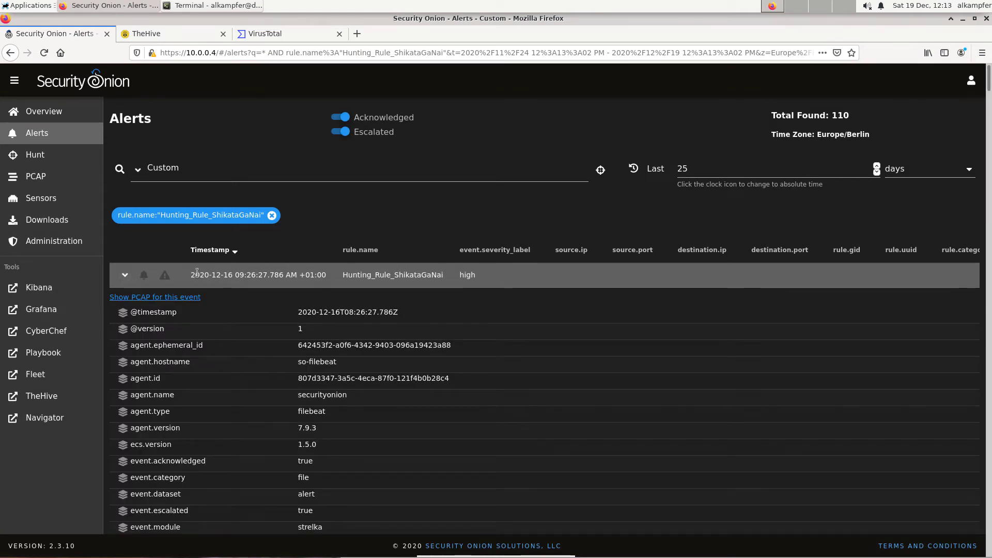
pyautogui.scroll(-3, 411, 358)
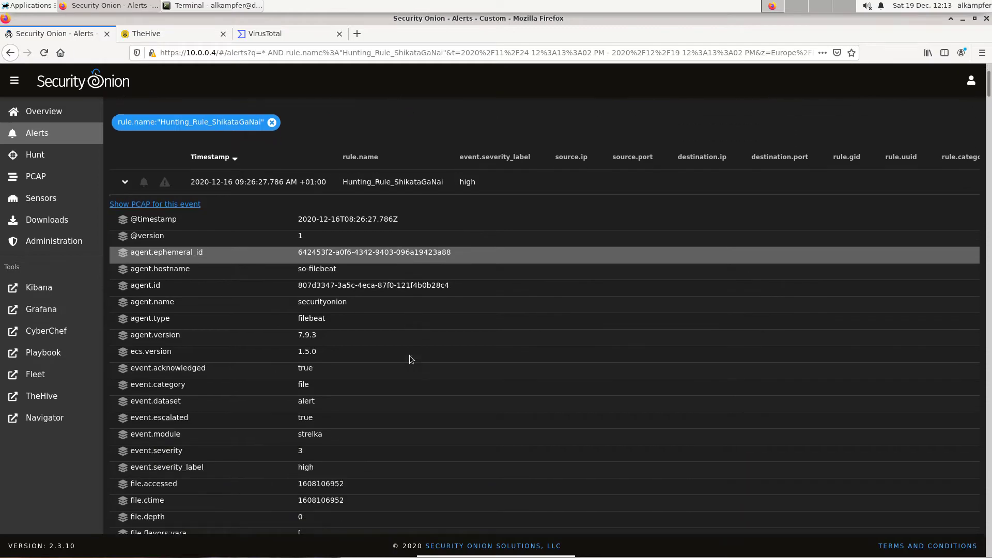
pyautogui.scroll(-12, 410, 355)
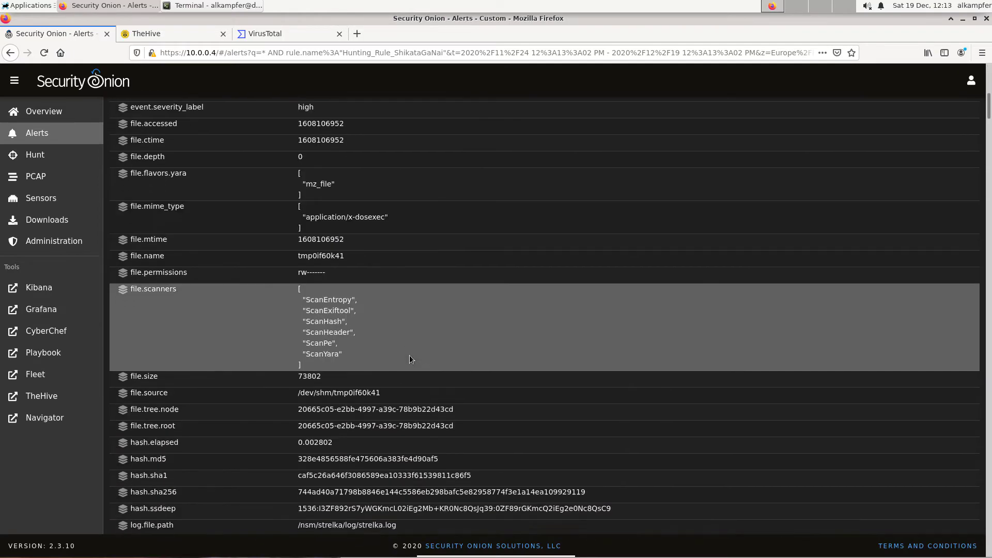
pyautogui.scroll(-4, 409, 355)
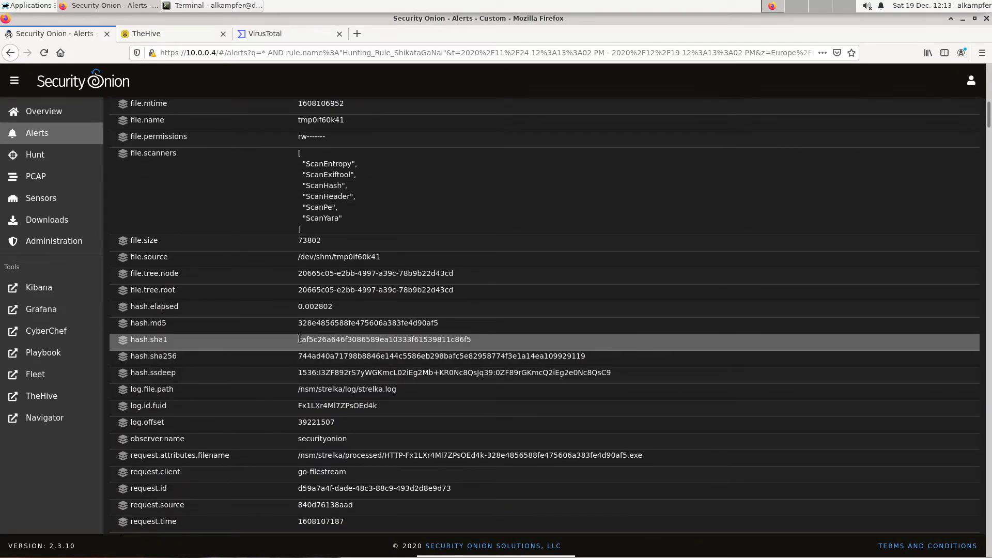
pyautogui.moveTo(299, 339); pyautogui.dragTo(476, 341)
pyautogui.rightClick(456, 339)
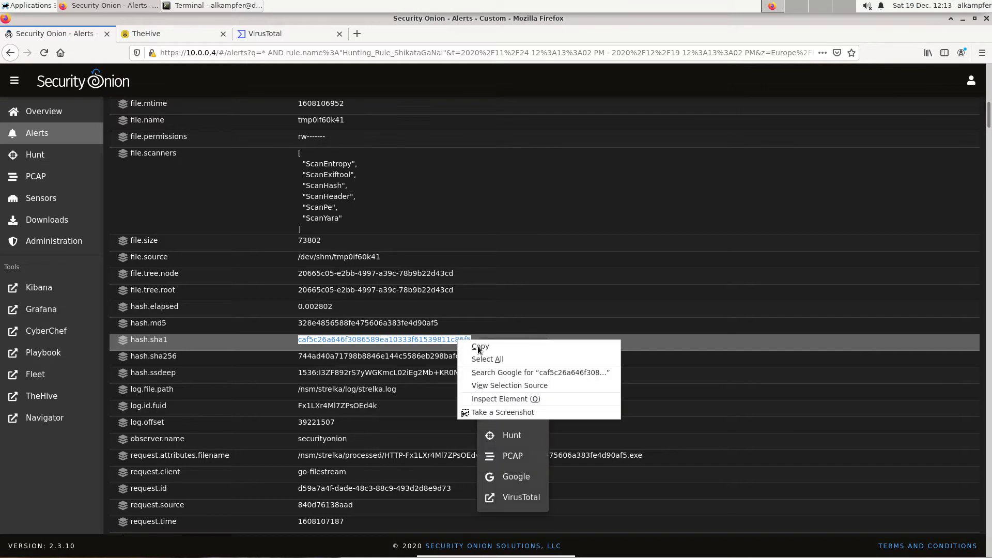
pyautogui.click(477, 346)
# Search VirusTotal for the copied SHA1 hash.
pyautogui.click(262, 34)
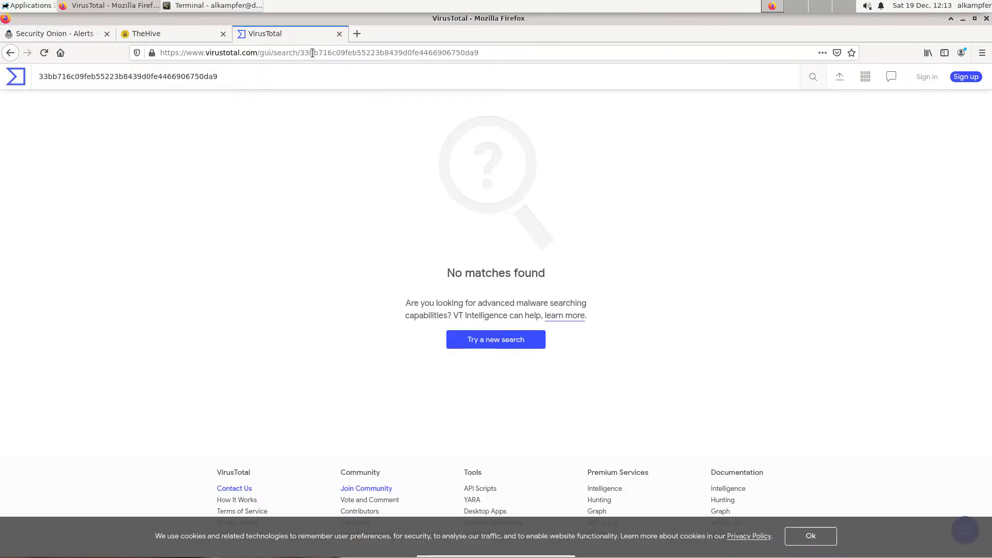
pyautogui.moveTo(305, 53); pyautogui.dragTo(569, 53)
pyautogui.press('BackSpace')
pyautogui.press('BackSpace')
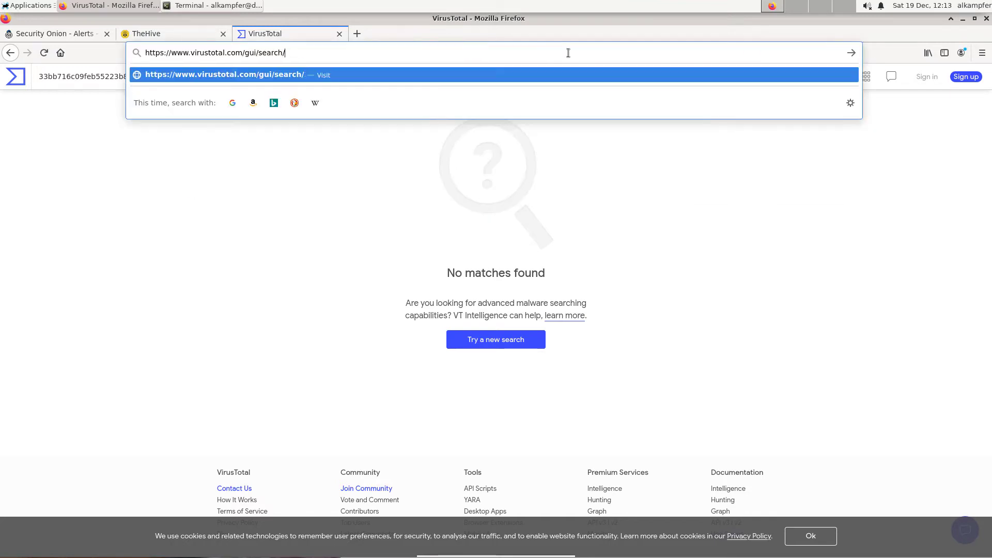
pyautogui.hotkey('ctrl', 'v')
pyautogui.press('Return')
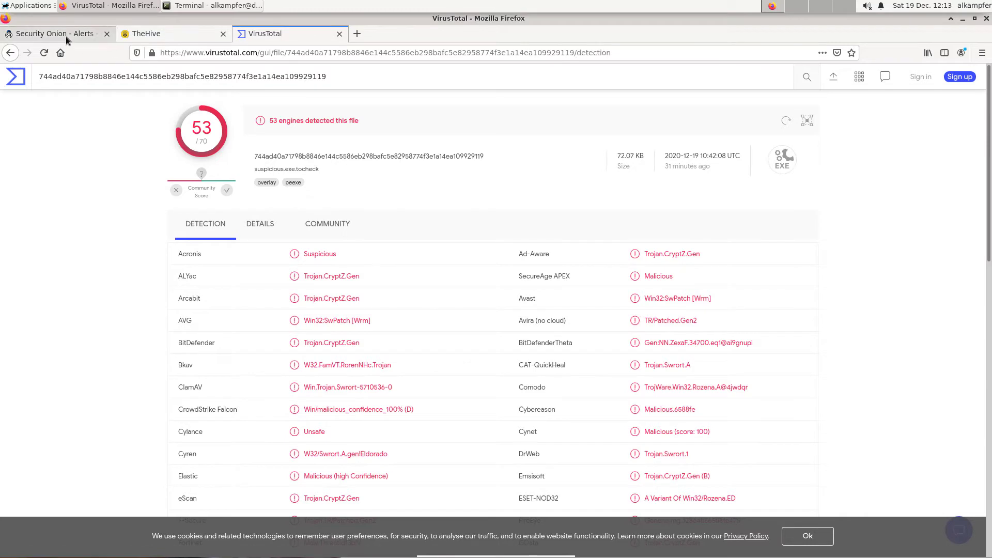
# Paste the SHA1 hash as the observable value, describe it as "This is the hash of the virus", and create it.
pyautogui.click(152, 32)
pyautogui.click(433, 163)
pyautogui.hotkey('ctrl', 'v')
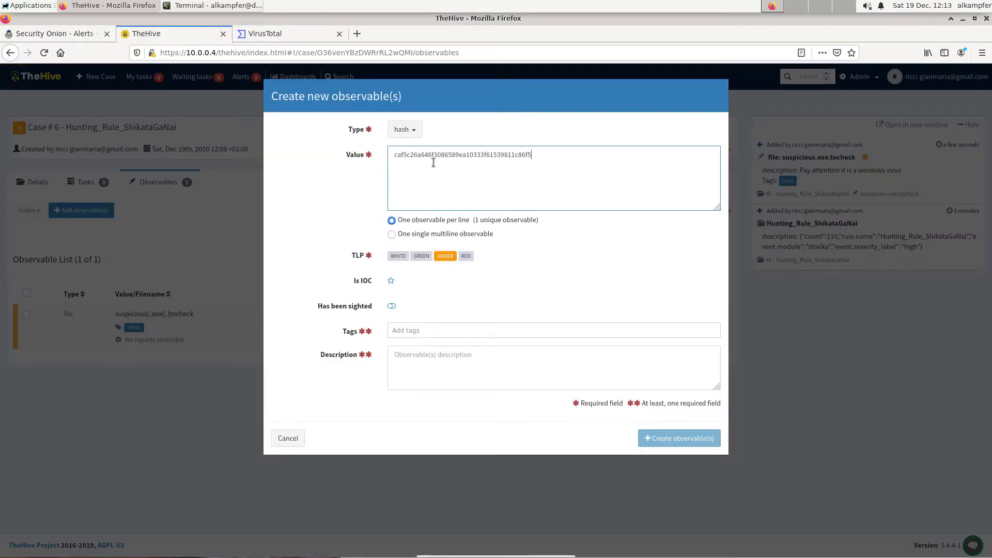
pyautogui.click(422, 331)
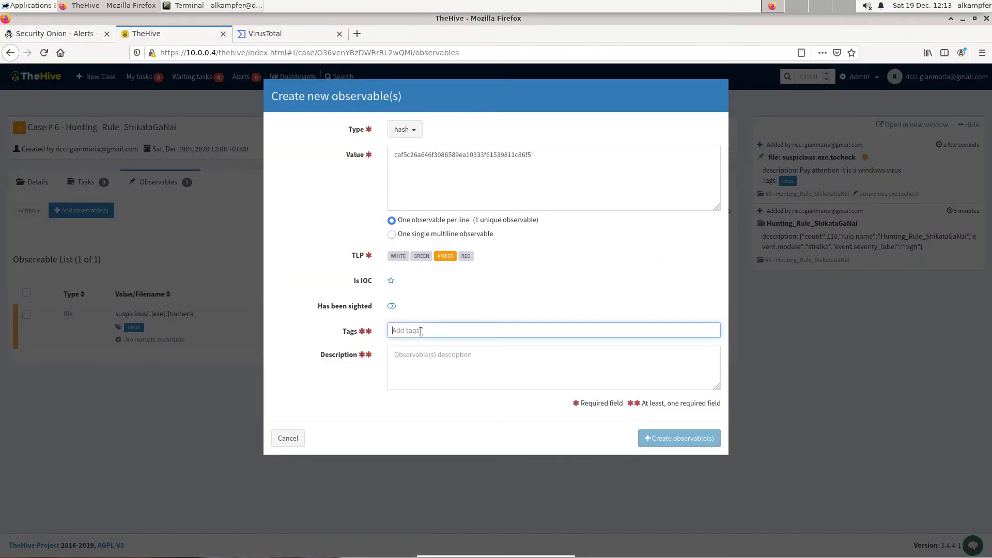
pyautogui.click(421, 357)
pyautogui.write('This is ')
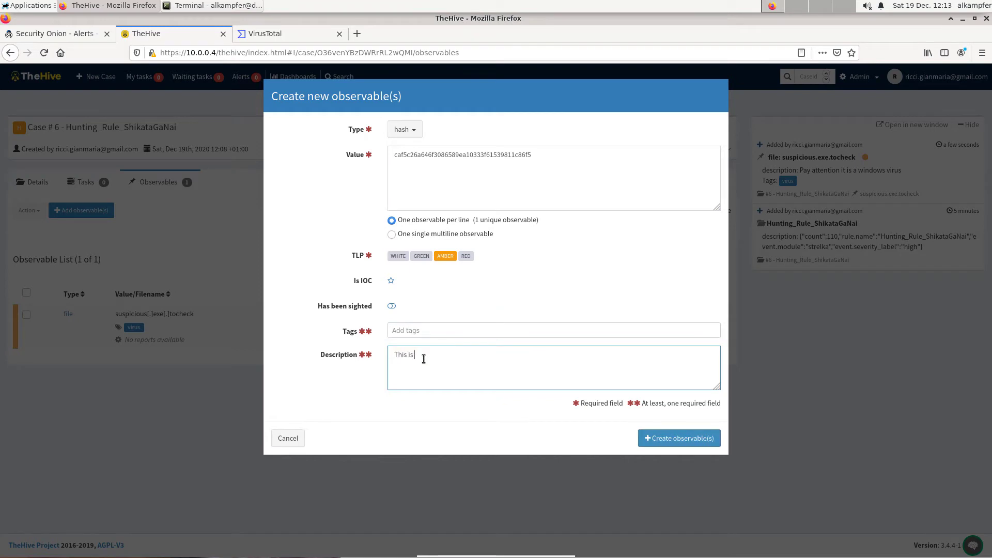
pyautogui.write('the hash of the virus')
pyautogui.click(657, 439)
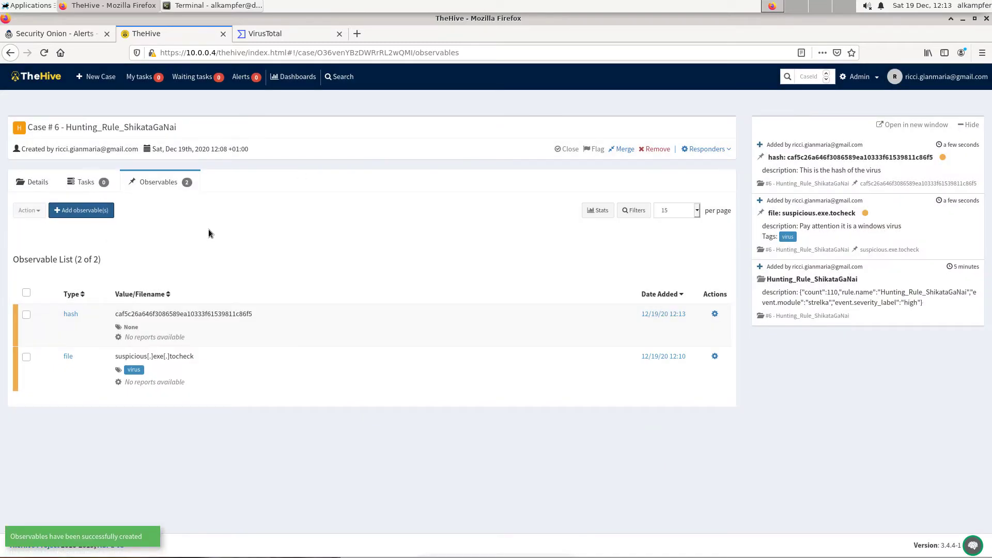
# Add a task to the case titled "Find machines that downloaded the file".
pyautogui.click(86, 183)
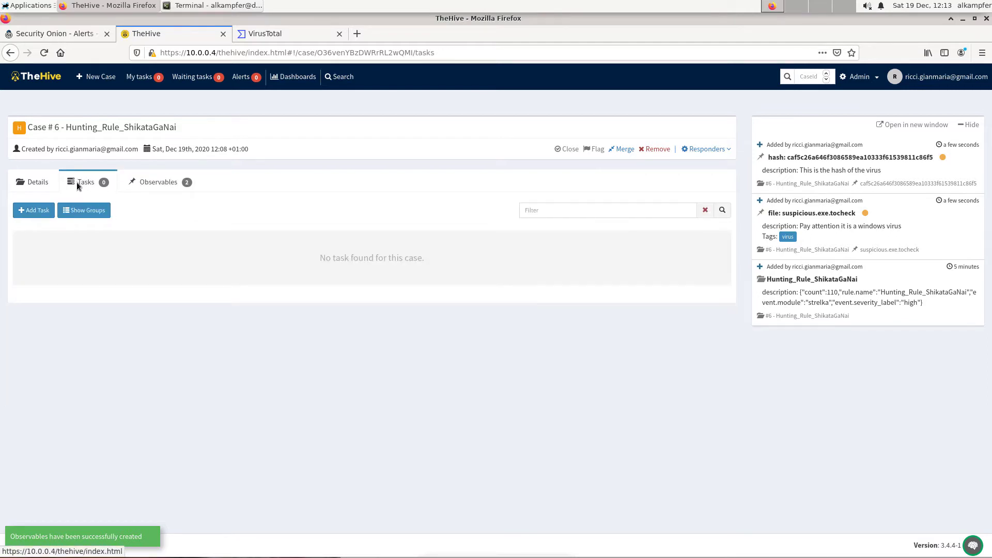
pyautogui.click(40, 211)
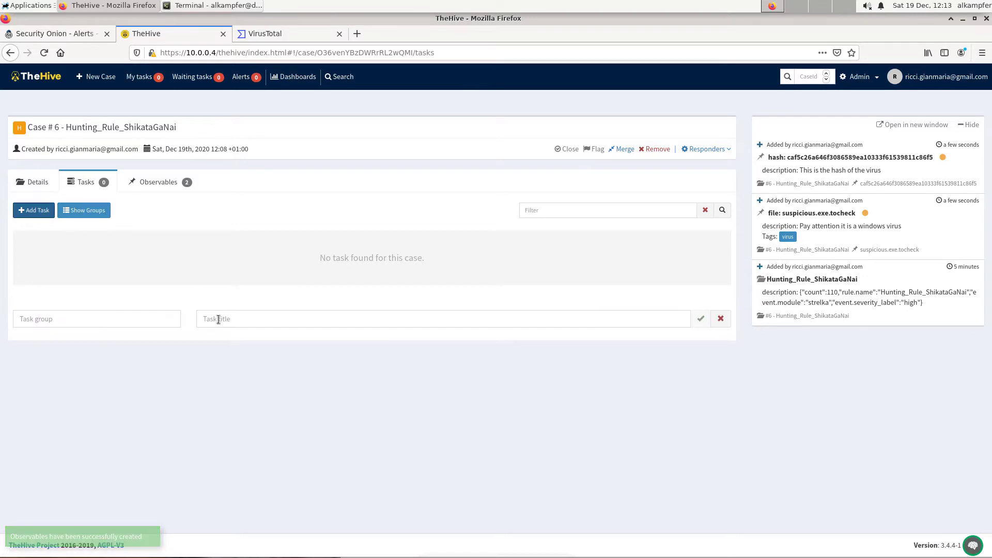
pyautogui.click(219, 319)
pyautogui.write('Fin')
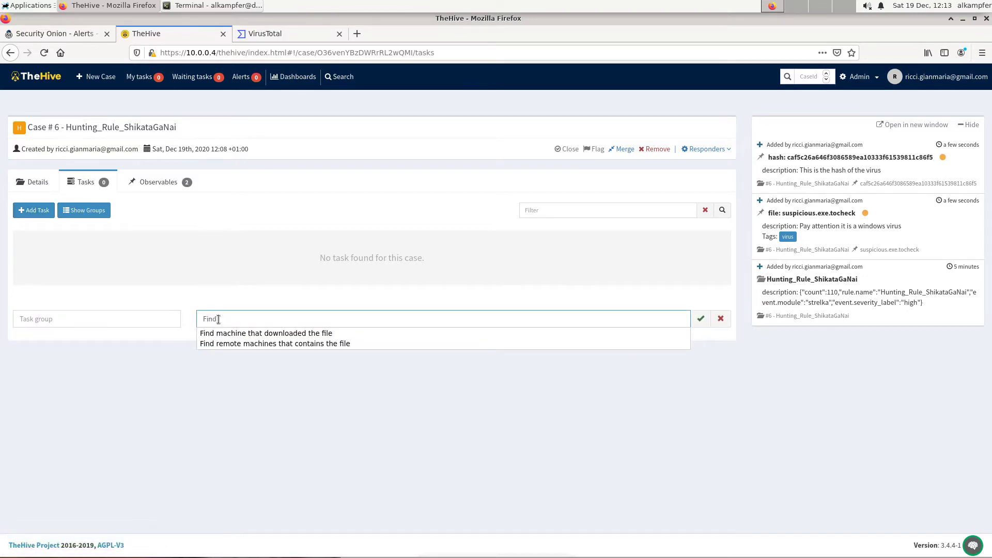
pyautogui.write('d')
pyautogui.press('Down')
pyautogui.press('Return')
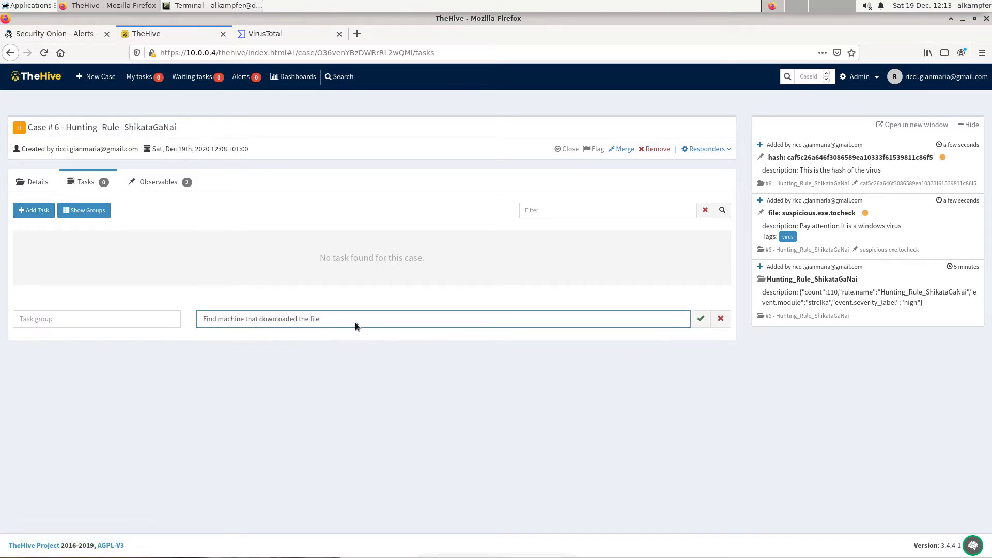
pyautogui.click(244, 320)
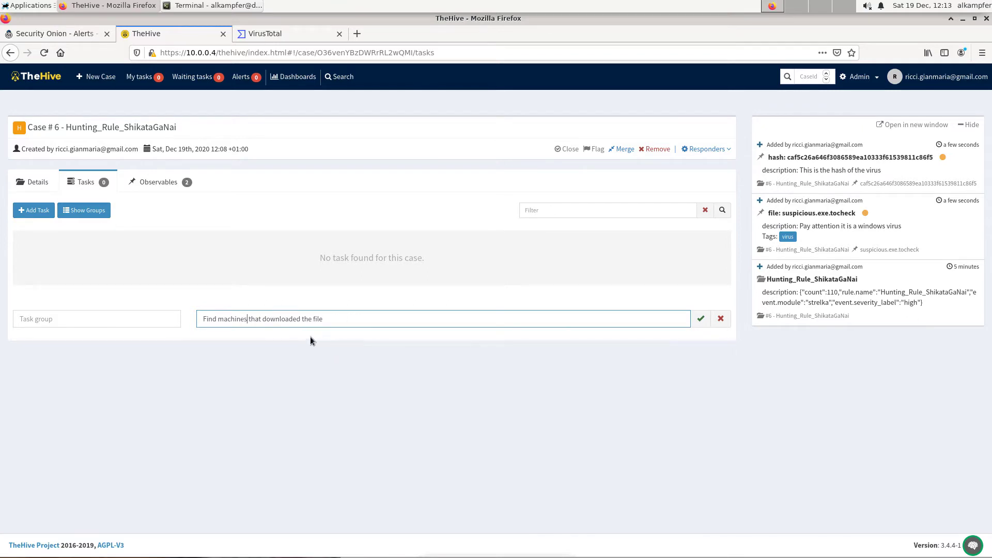
pyautogui.click(702, 320)
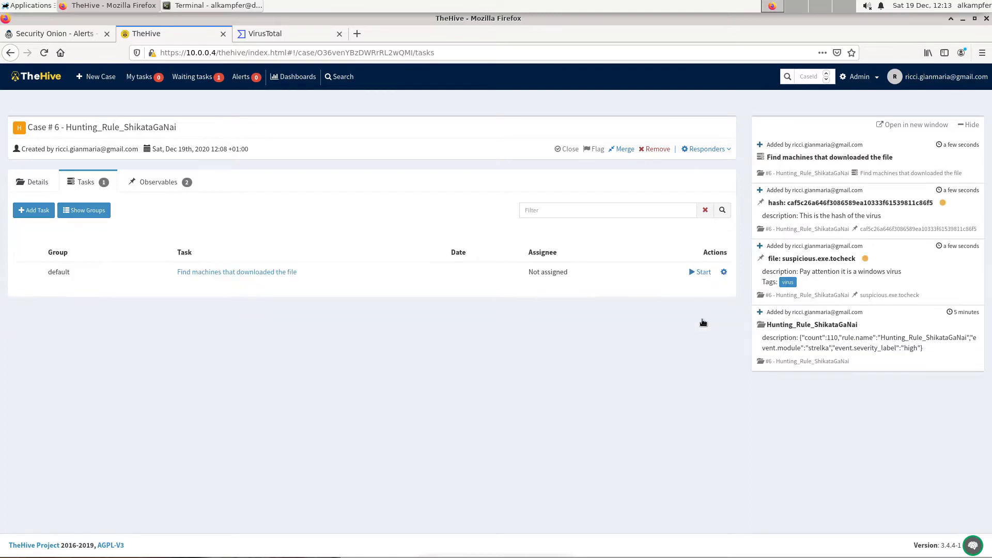
# Add a second task titled "Find remote machines that contains the file".
pyautogui.click(33, 210)
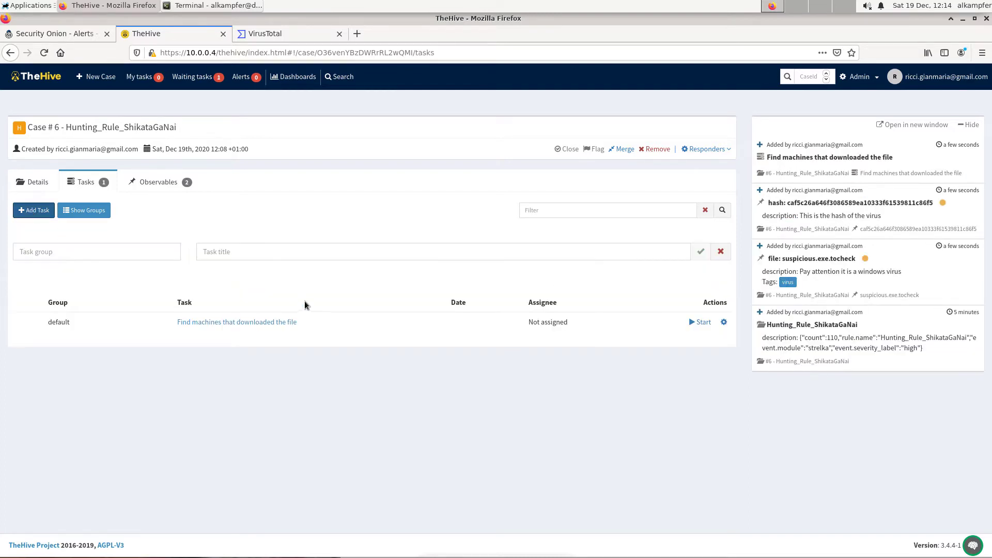
pyautogui.click(262, 255)
pyautogui.write('find')
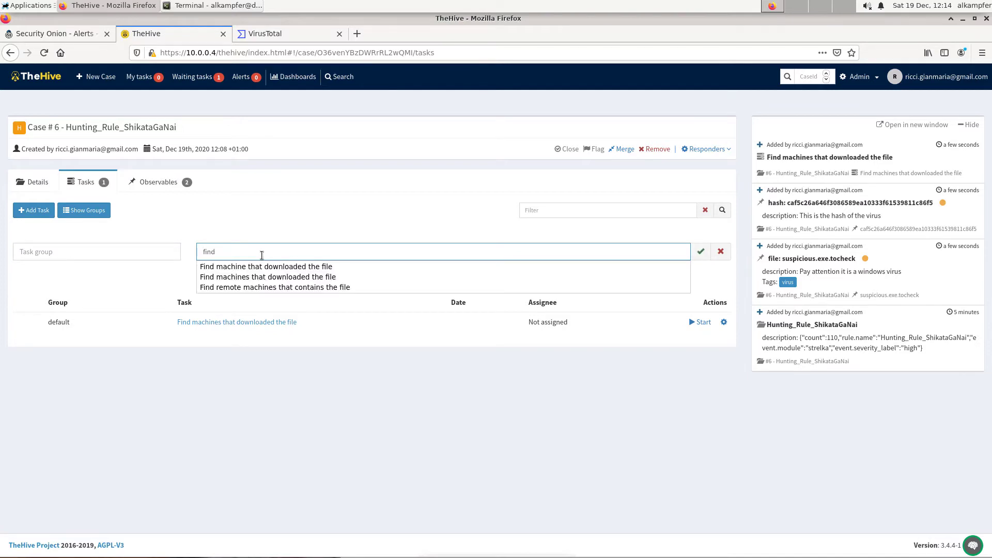
pyautogui.click(260, 287)
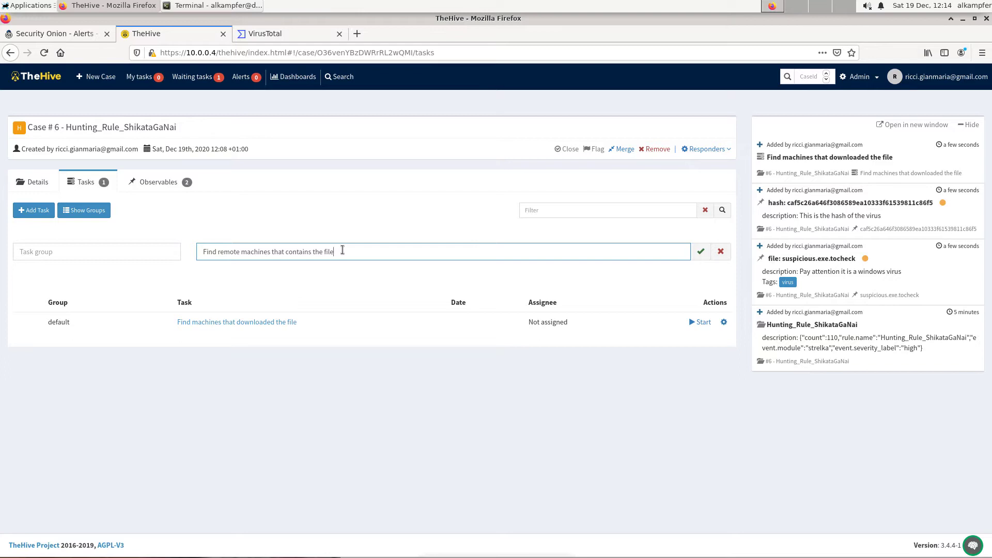
pyautogui.click(700, 251)
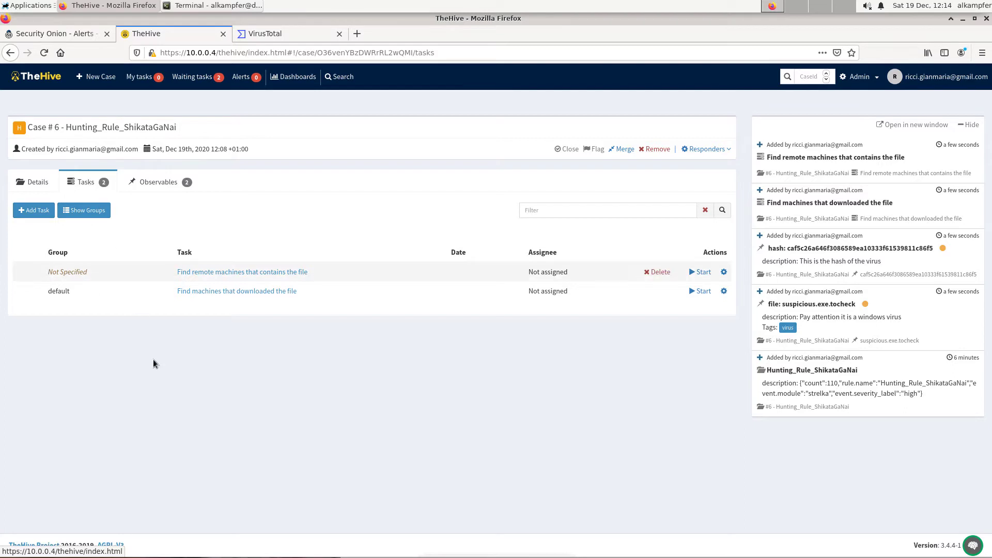
# Start the "Find machines that downloaded the file" task.
pyautogui.moveTo(328, 289)
pyautogui.mouseDown()
pyautogui.moveTo(326, 275)
pyautogui.moveTo(325, 290)
pyautogui.mouseUp()
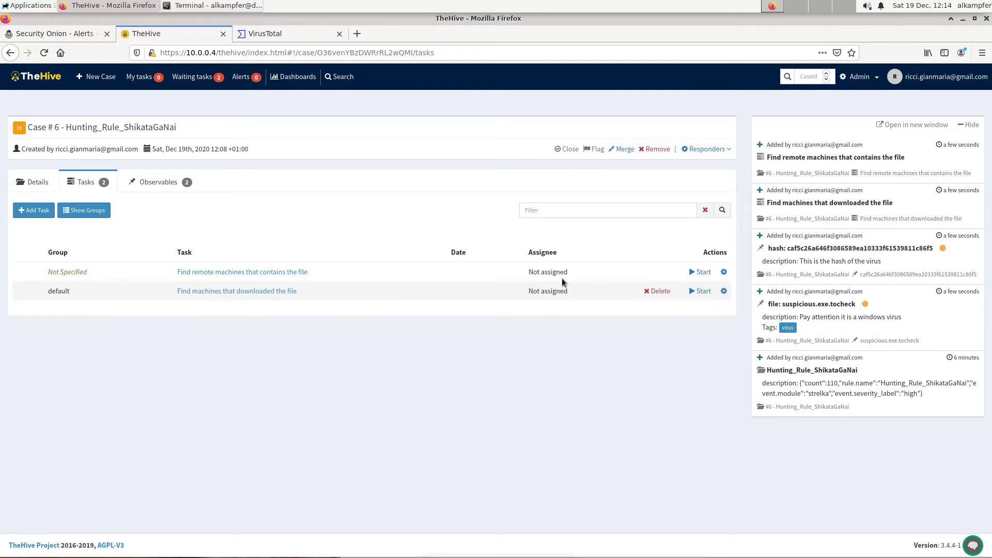
pyautogui.click(701, 292)
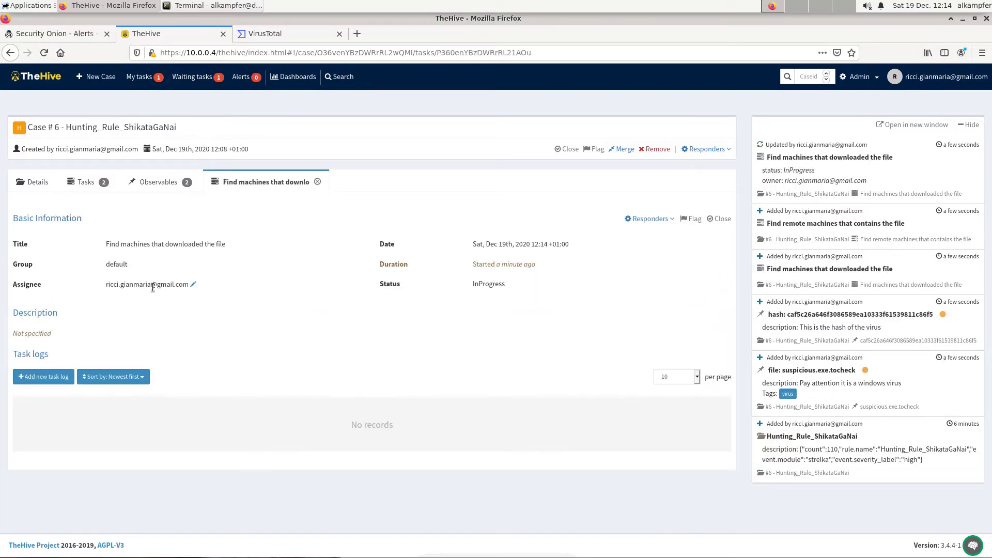
pyautogui.moveTo(106, 284); pyautogui.dragTo(194, 287)
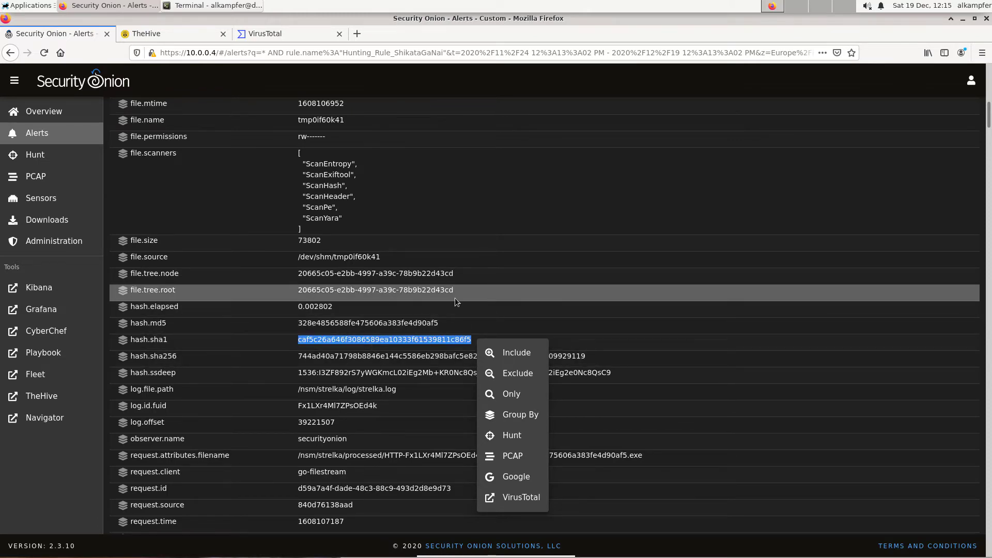
pyautogui.click(501, 243)
pyautogui.scroll(3, 491, 250)
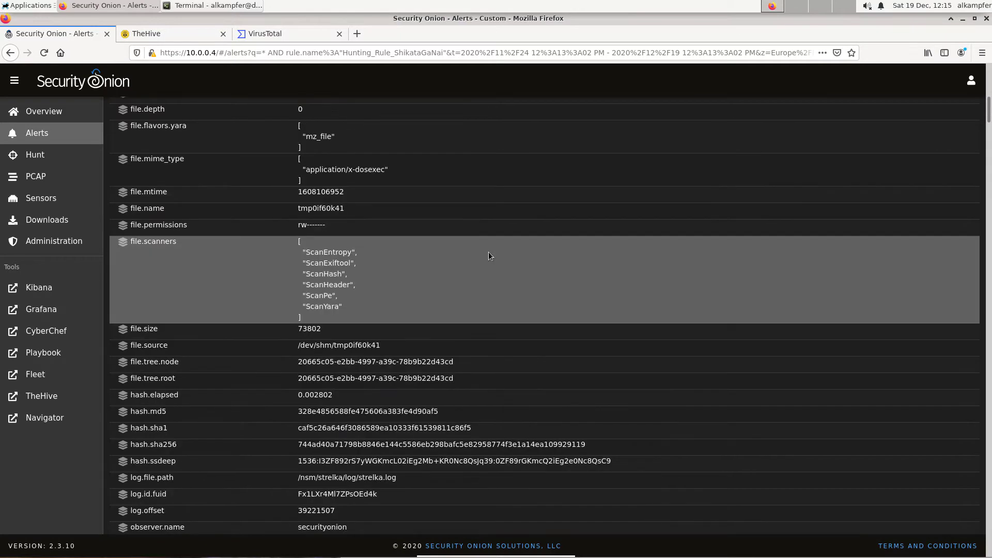
# Scroll through the expanded ShikataGaNai alert's fields, including its file scan, exiftool and PE header details.
pyautogui.scroll(5, 477, 264)
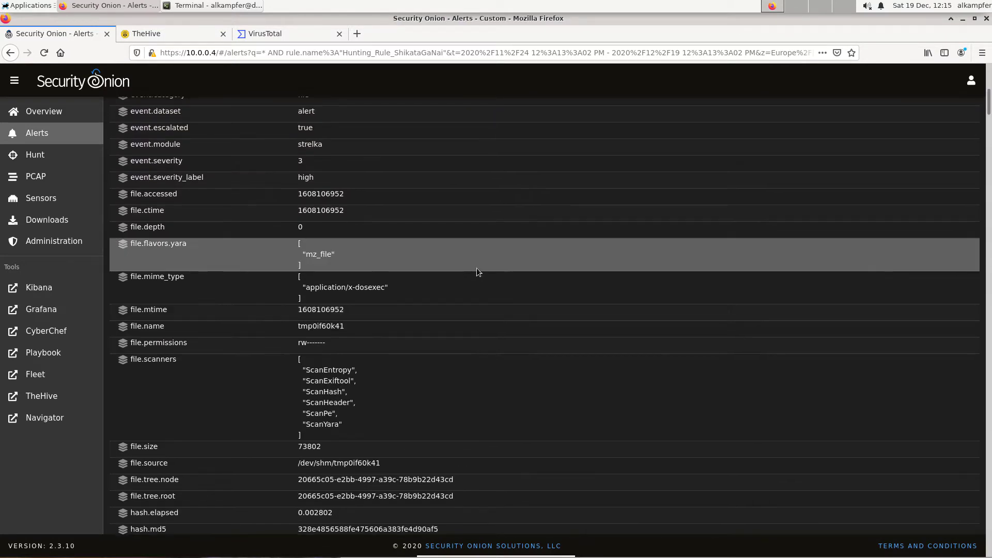
pyautogui.scroll(3, 476, 267)
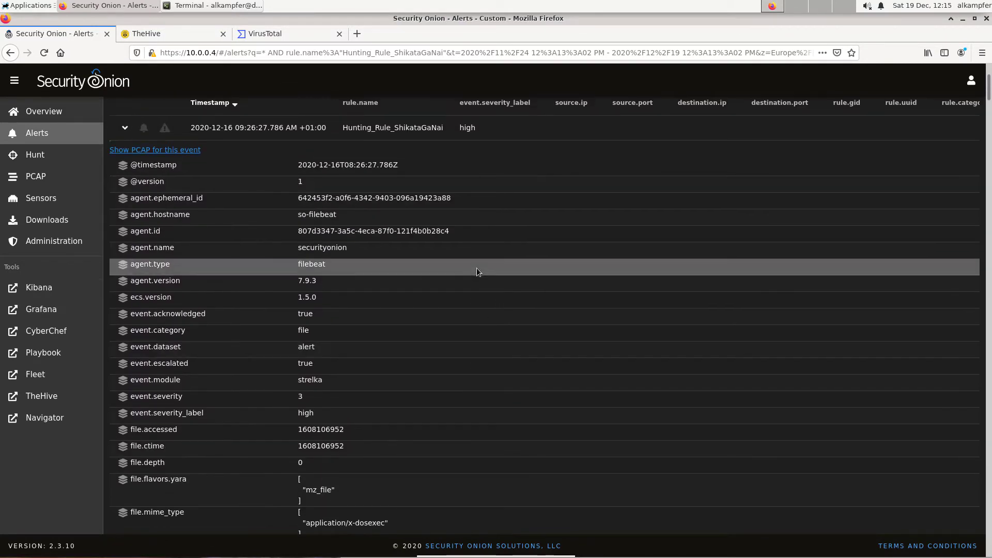
pyautogui.scroll(-1, 476, 268)
pyautogui.scroll(-3, 465, 284)
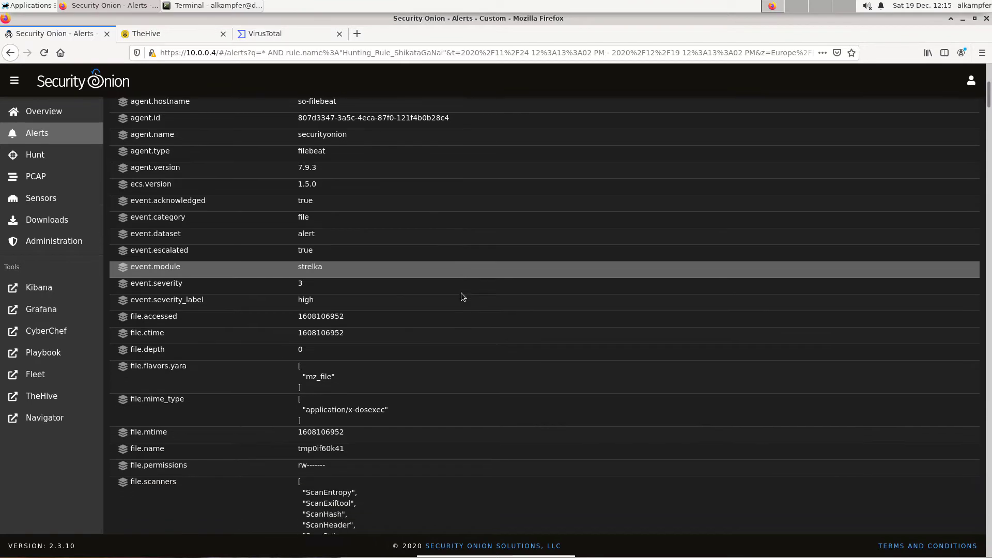
pyautogui.scroll(-2, 461, 293)
pyautogui.scroll(-8, 462, 293)
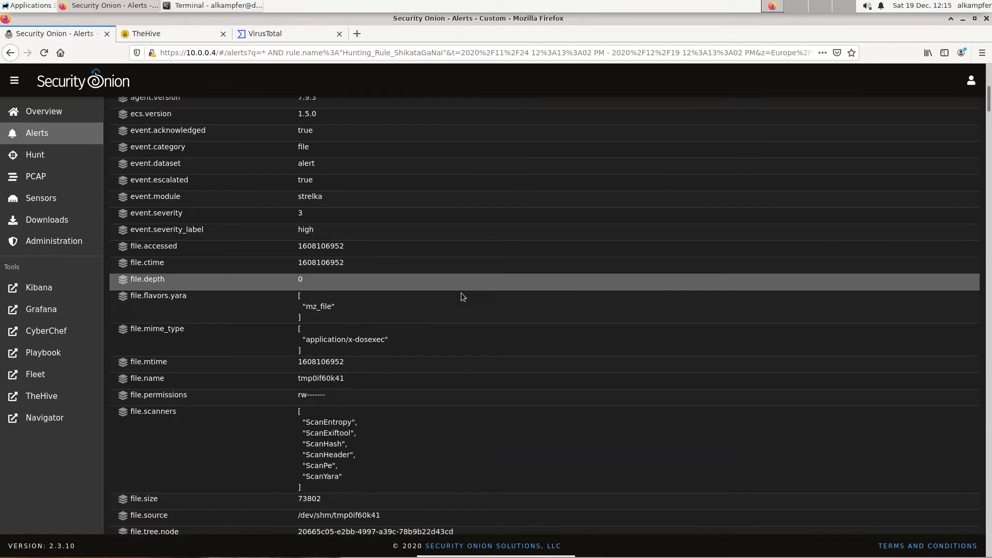
pyautogui.scroll(-8, 463, 296)
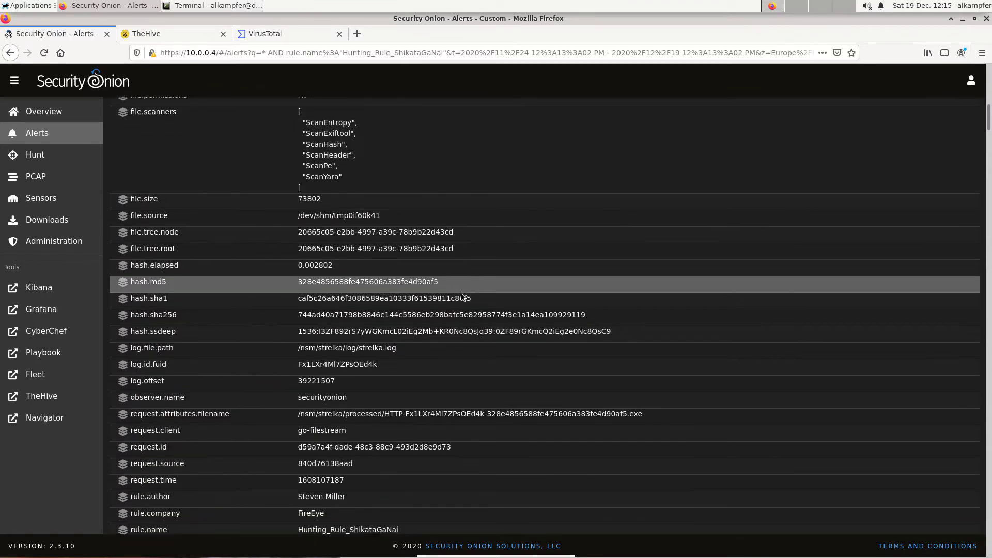
pyautogui.scroll(-11, 462, 297)
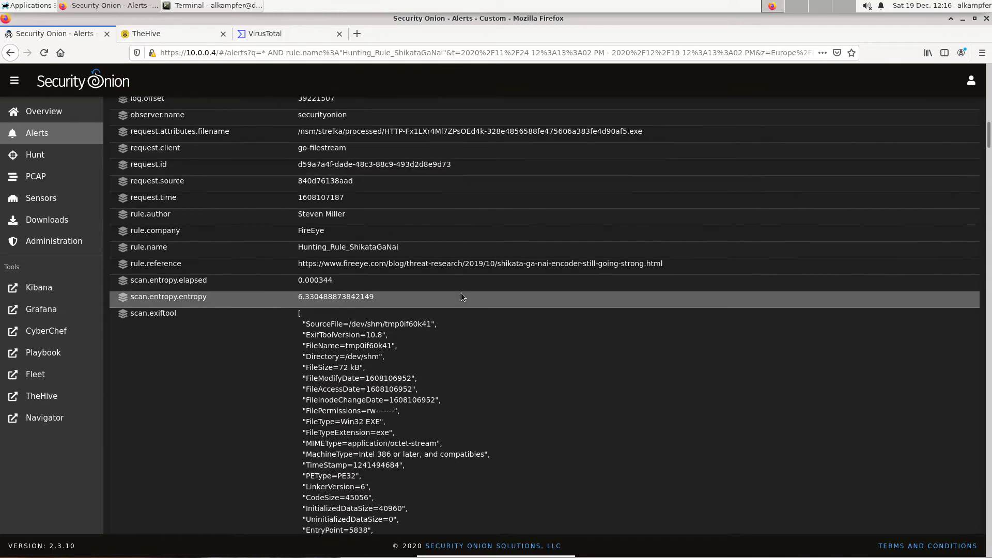
pyautogui.scroll(-15, 461, 293)
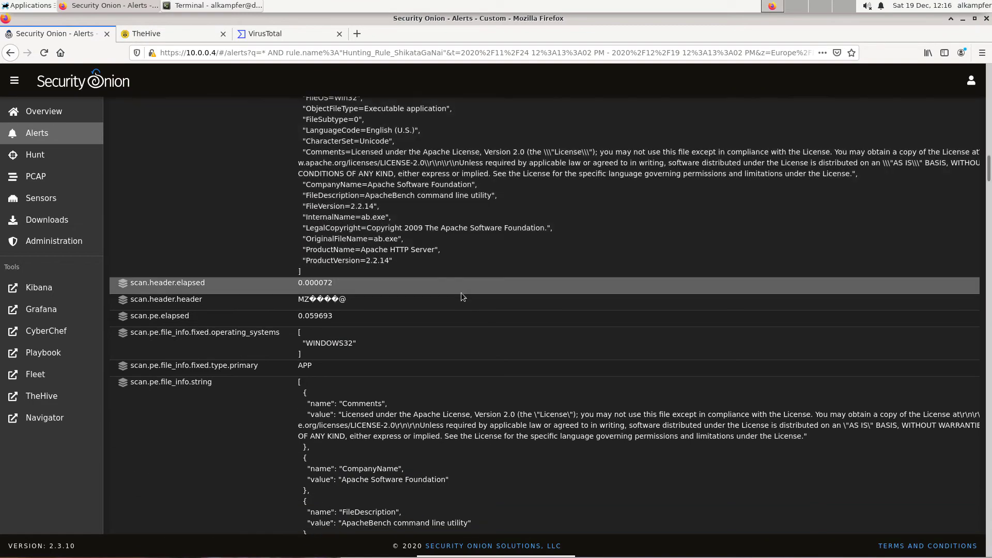
pyautogui.scroll(-9, 461, 293)
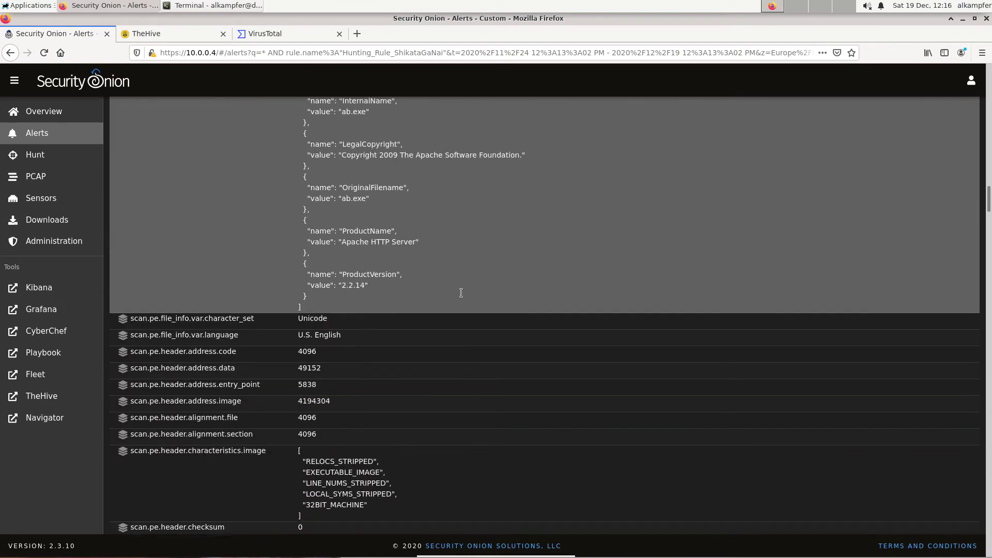
pyautogui.scroll(-9, 462, 296)
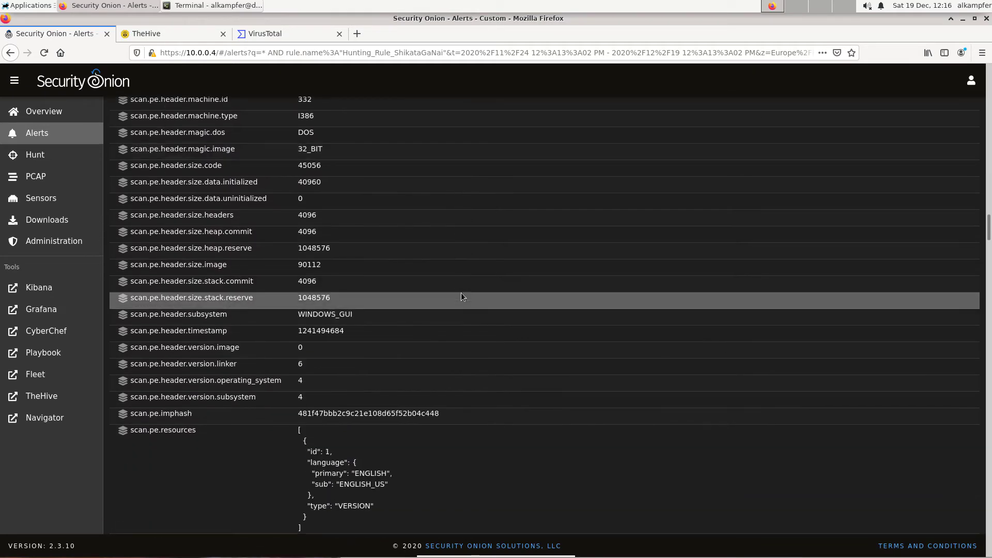
pyautogui.scroll(-5, 461, 297)
pyautogui.scroll(-12, 461, 294)
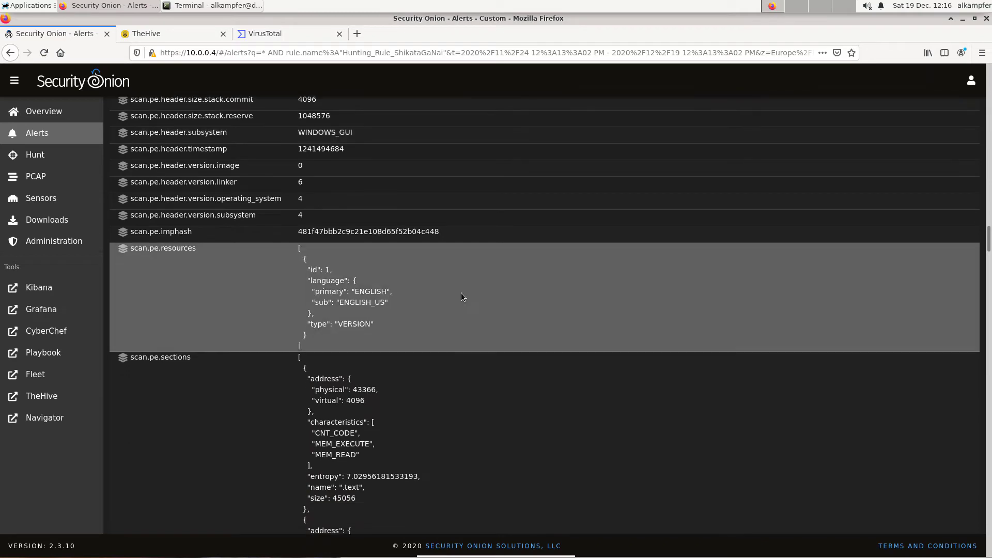
pyautogui.scroll(-5, 462, 297)
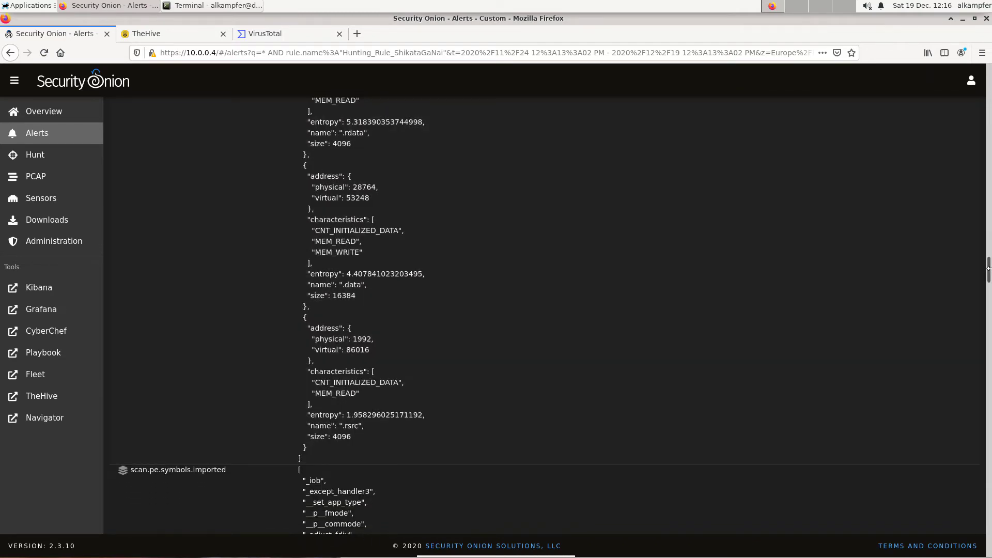
# Return to the top of the alert and examine its file and hash fields again.
pyautogui.moveTo(988, 224); pyautogui.dragTo(989, 84)
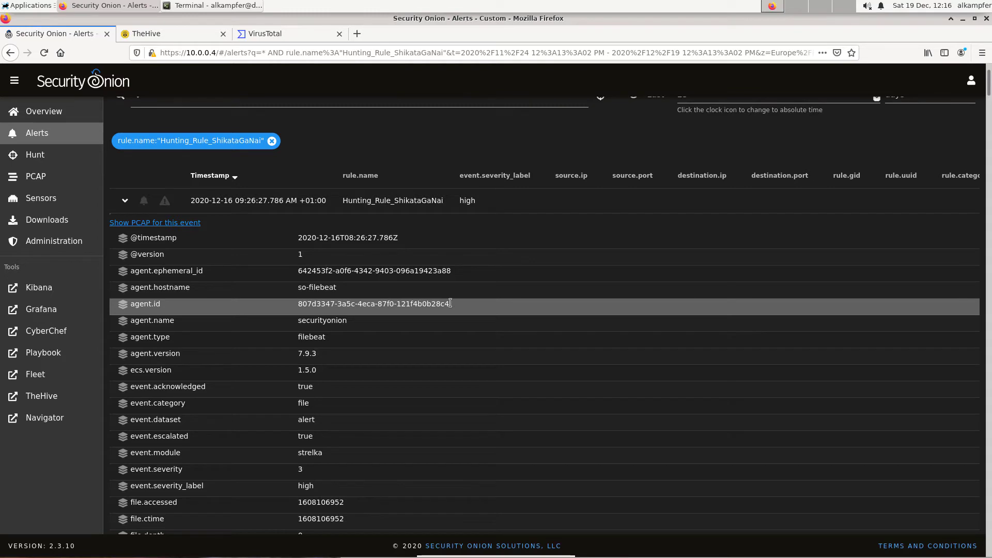
pyautogui.scroll(3, 456, 299)
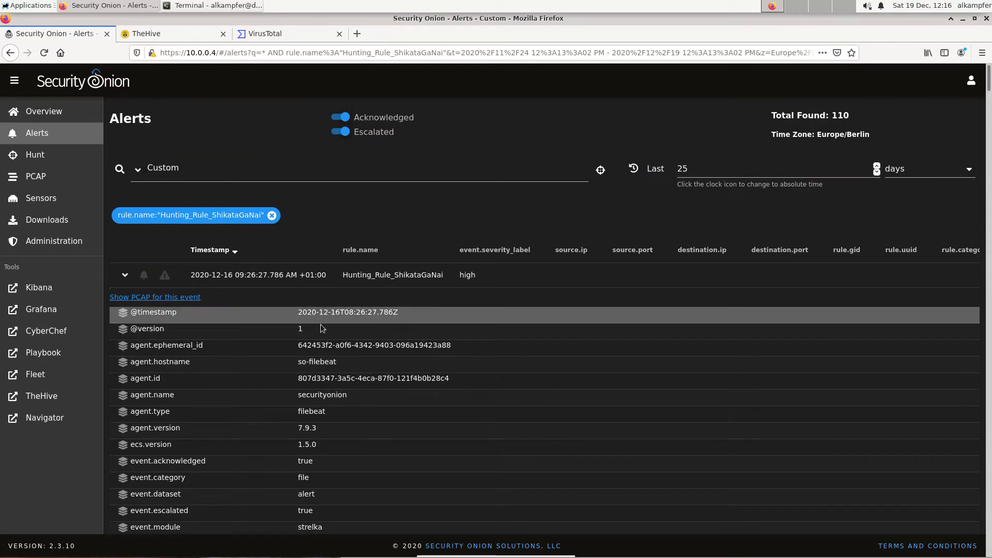
pyautogui.scroll(-6, 411, 384)
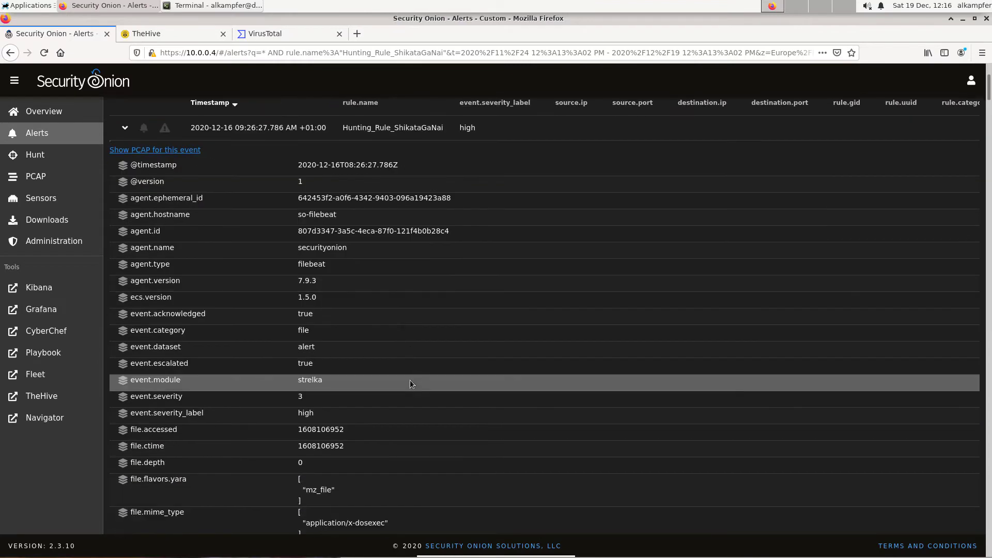
pyautogui.scroll(-1, 410, 384)
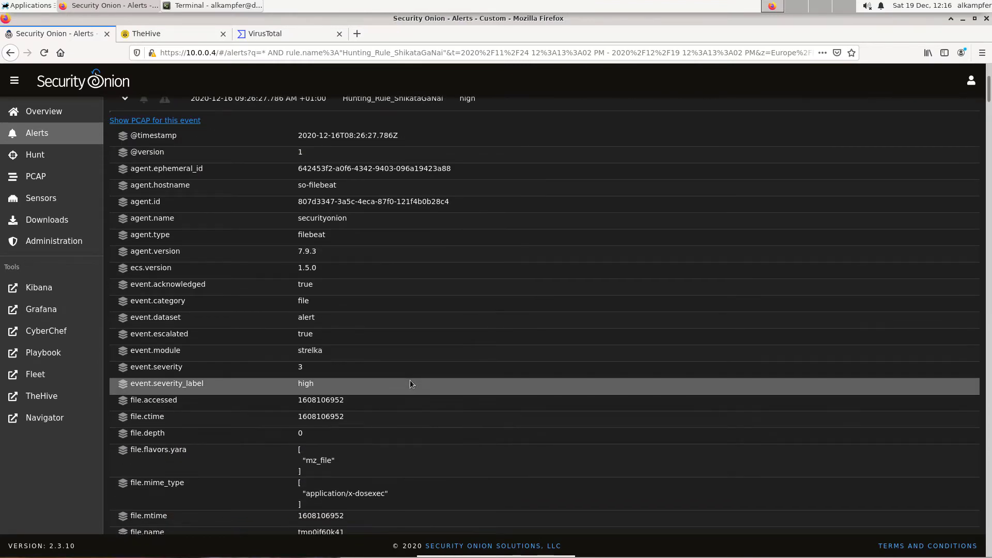
pyautogui.scroll(-6, 410, 383)
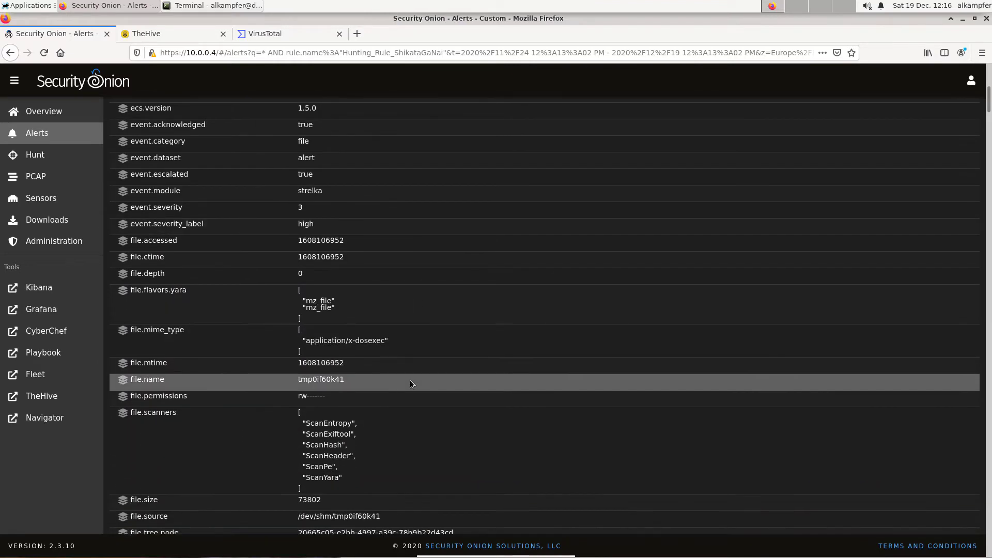
pyautogui.scroll(-5, 410, 380)
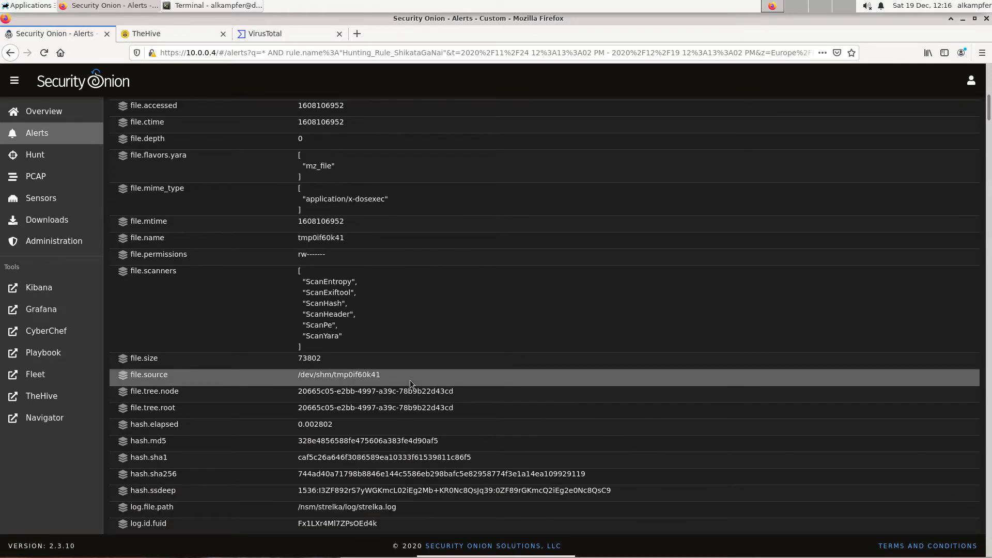
pyautogui.scroll(-4, 410, 380)
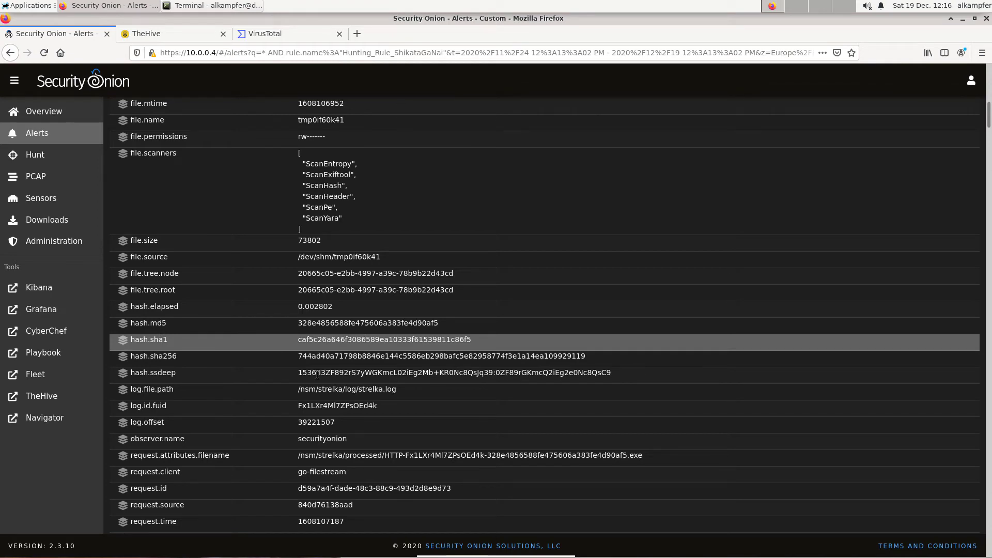
pyautogui.moveTo(131, 406); pyautogui.dragTo(169, 409)
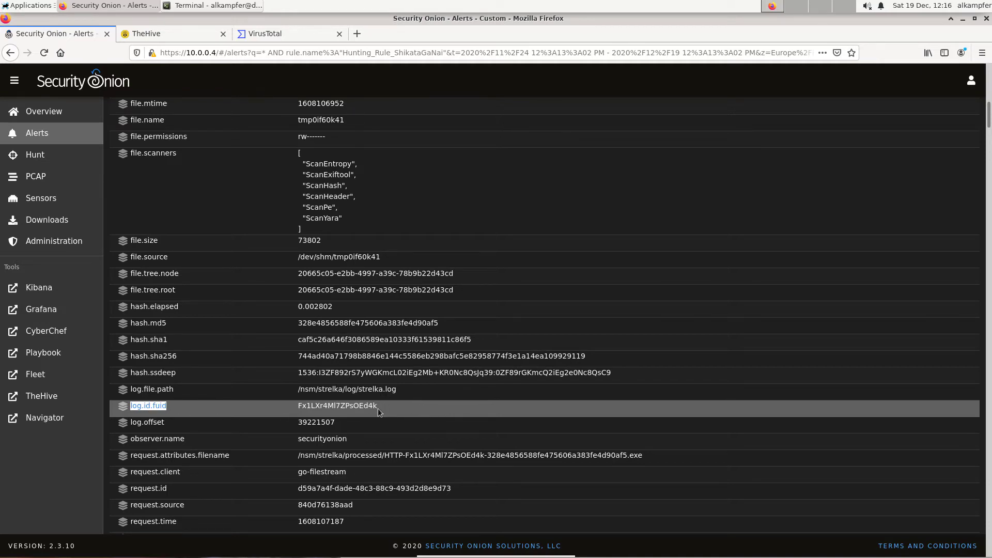
# Hunt for the file's SHA1 hash across all events and include only results from the zeek module.
pyautogui.click(341, 339)
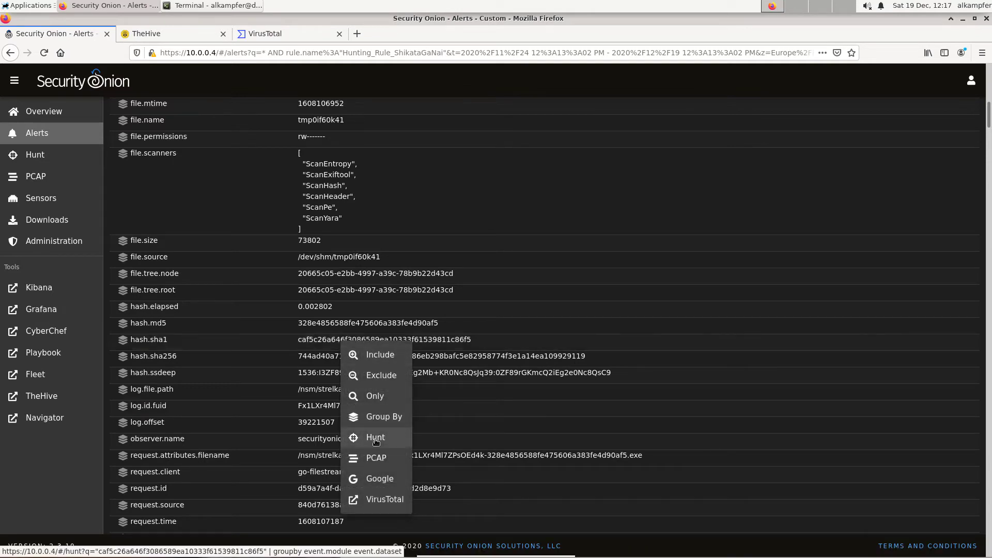
pyautogui.click(376, 439)
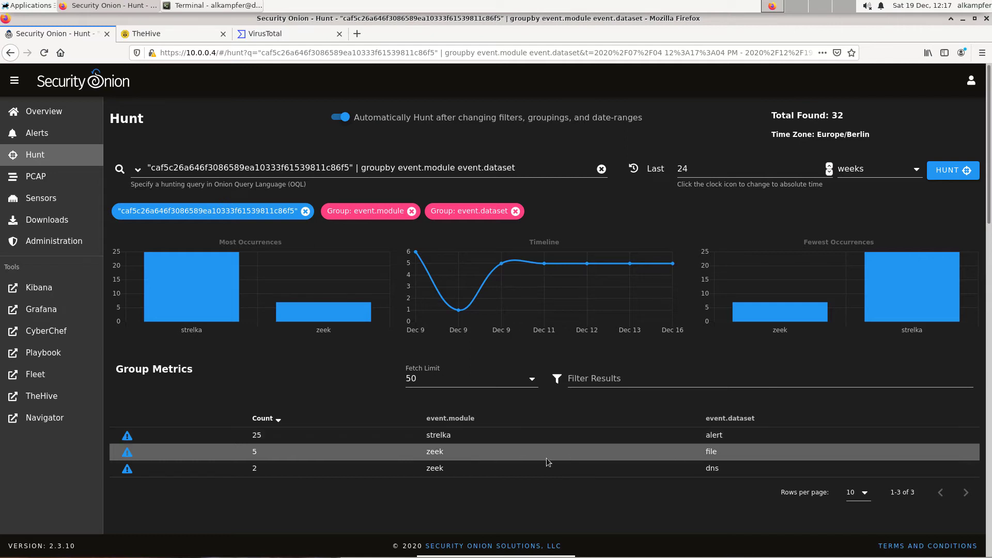
pyautogui.scroll(-2, 546, 459)
pyautogui.scroll(-3, 546, 459)
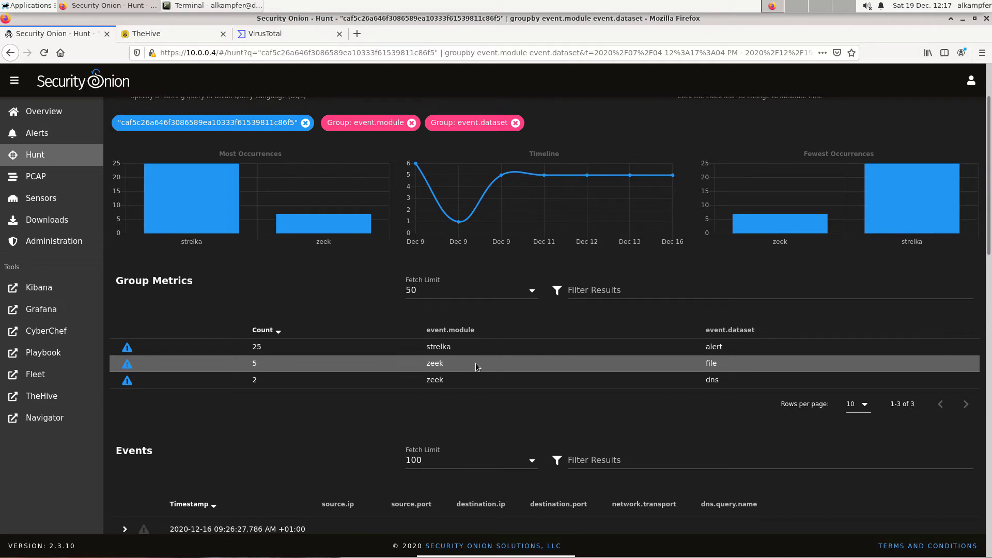
pyautogui.click(434, 362)
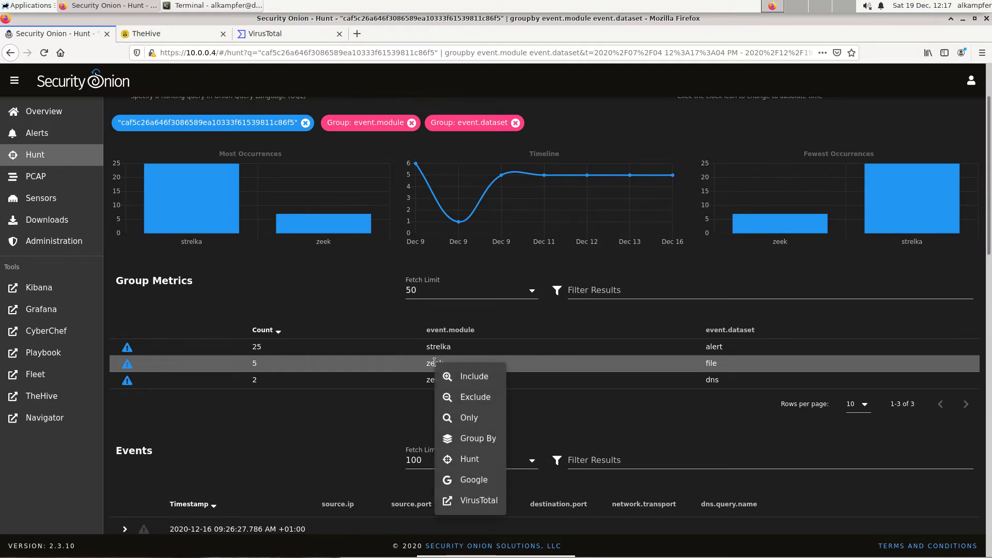
pyautogui.click(459, 382)
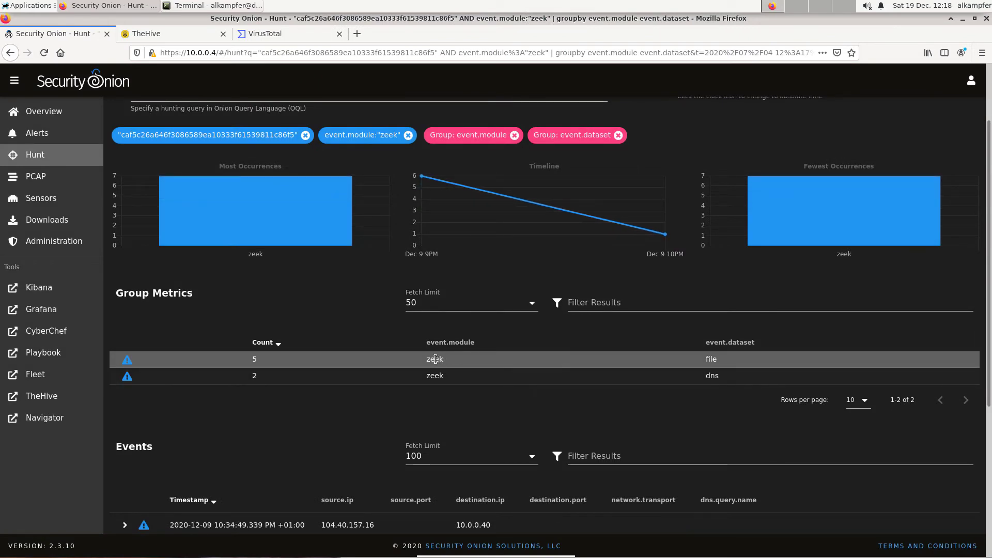
# Narrow the hunt further by including only the file event dataset.
pyautogui.scroll(-3, 310, 434)
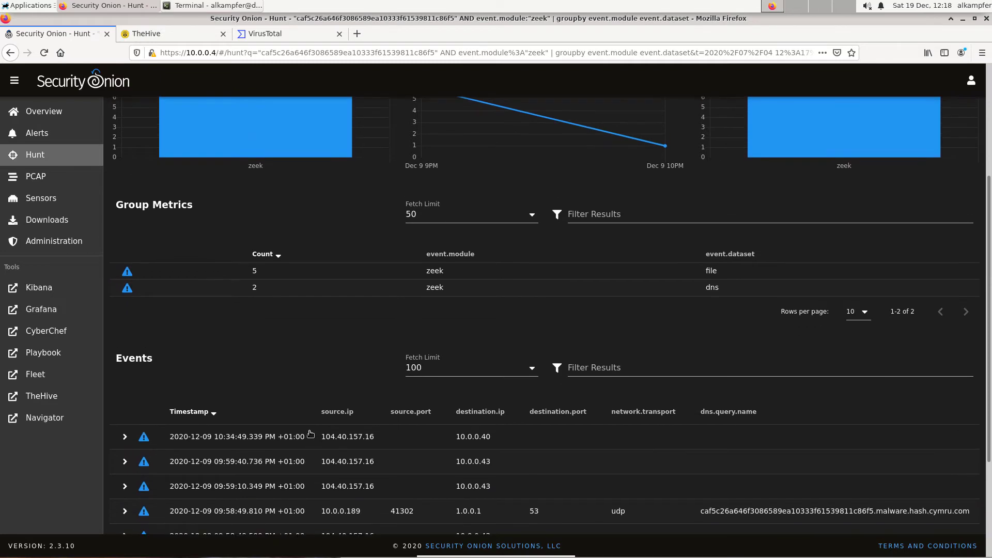
pyautogui.scroll(-3, 516, 362)
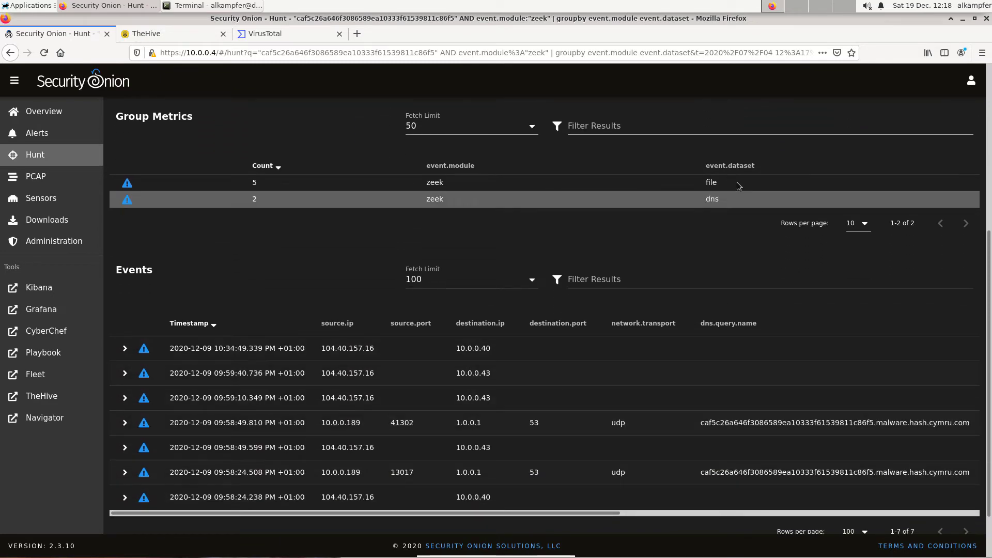
pyautogui.click(716, 184)
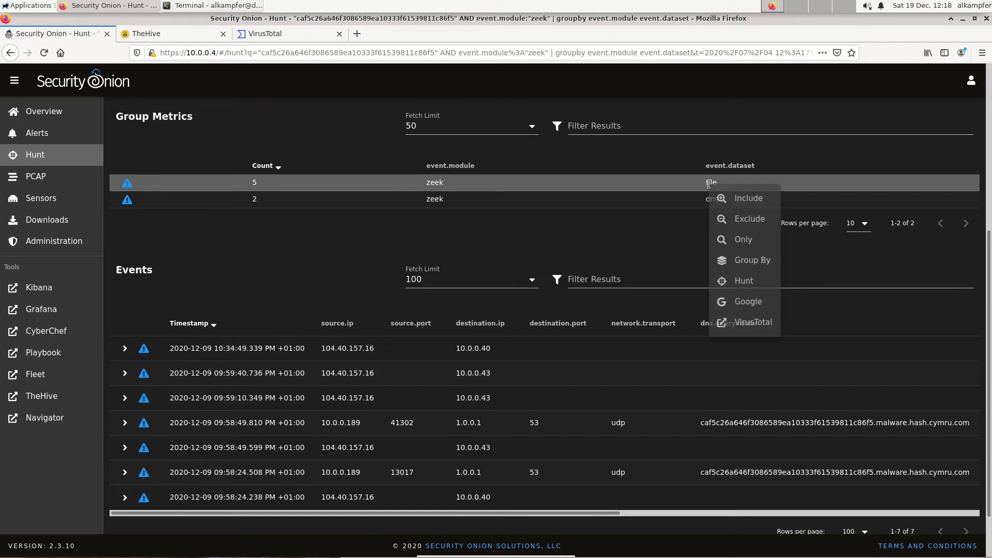
pyautogui.click(735, 202)
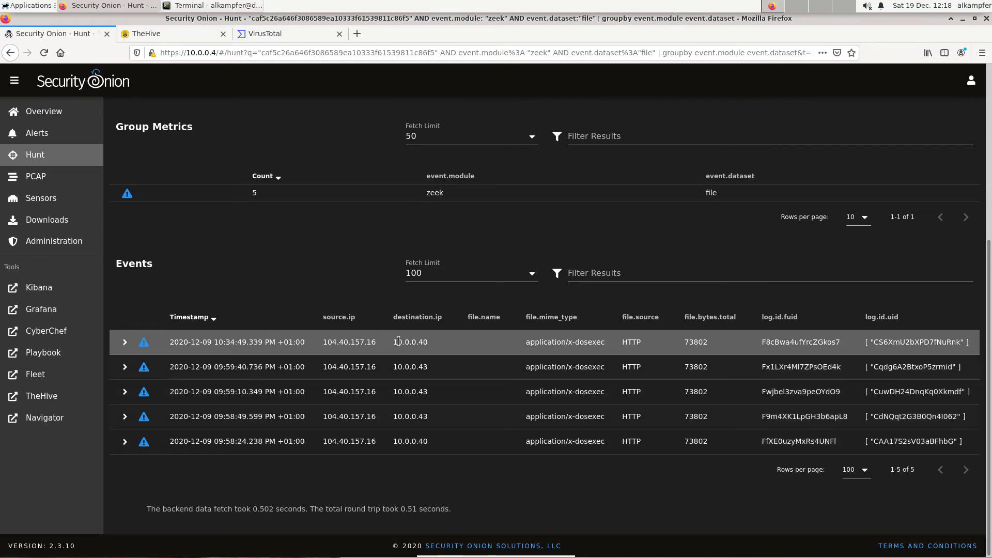
# Examine the source and destination IP addresses of the file download events.
pyautogui.moveTo(395, 341); pyautogui.dragTo(396, 368)
pyautogui.moveTo(323, 345); pyautogui.dragTo(378, 348)
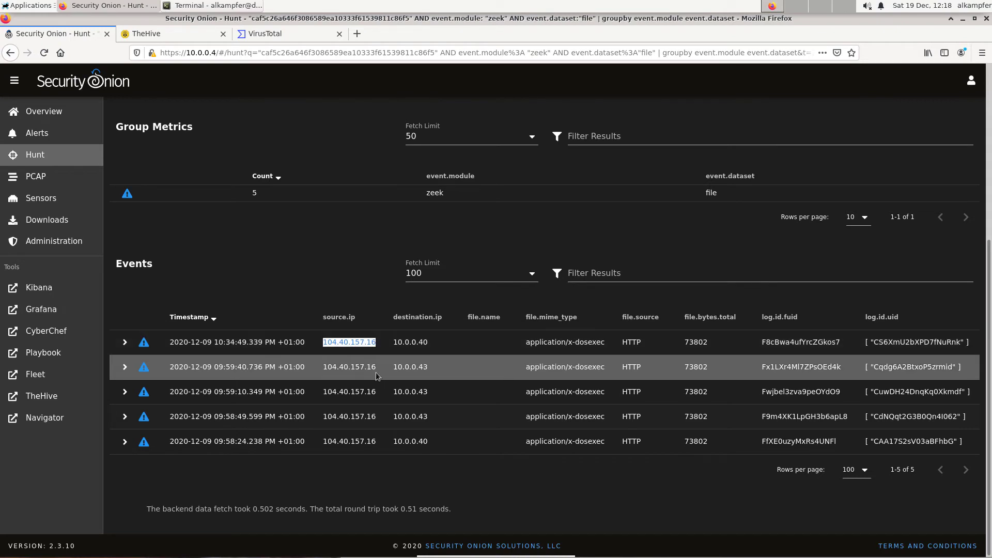
pyautogui.moveTo(376, 370); pyautogui.dragTo(324, 369)
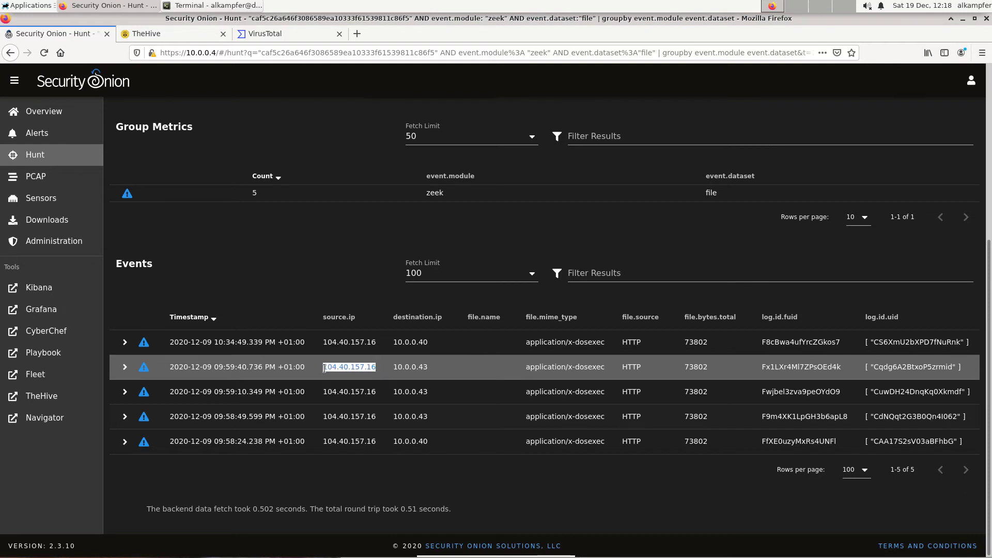
pyautogui.moveTo(395, 368); pyautogui.dragTo(432, 368)
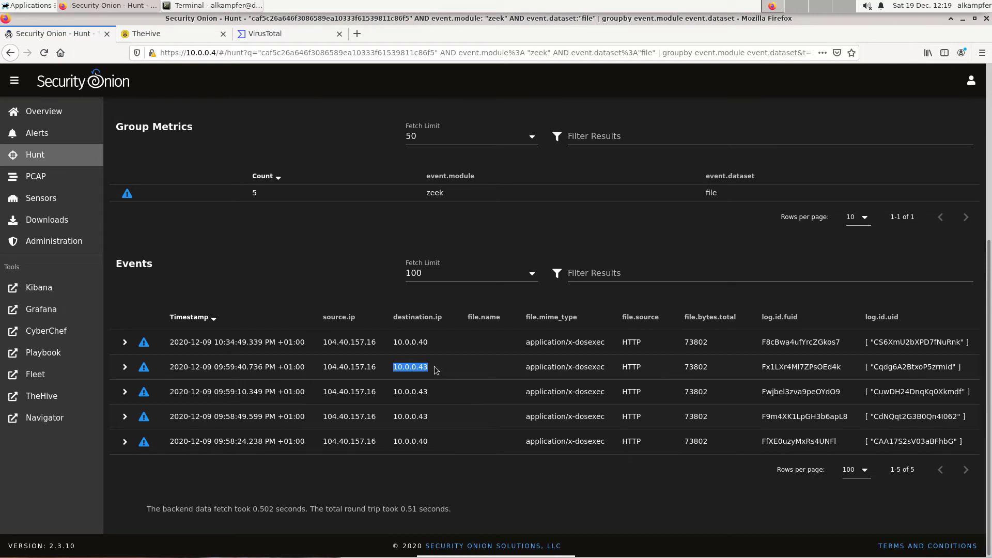
# Change the hunt query's grouping to destination.ip and then add source.ip as a second grouping.
pyautogui.click(371, 286)
pyautogui.scroll(5, 372, 290)
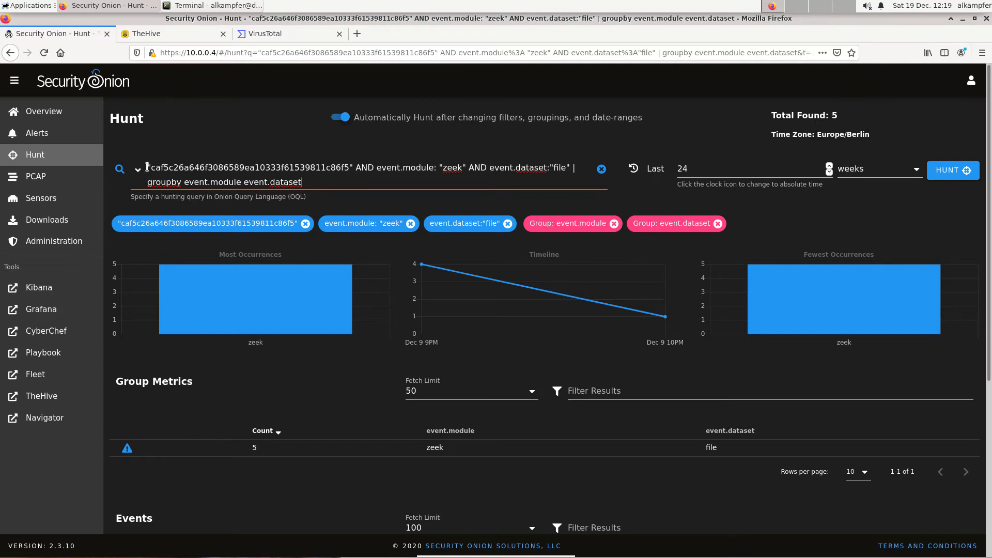
pyautogui.moveTo(147, 167); pyautogui.dragTo(355, 166)
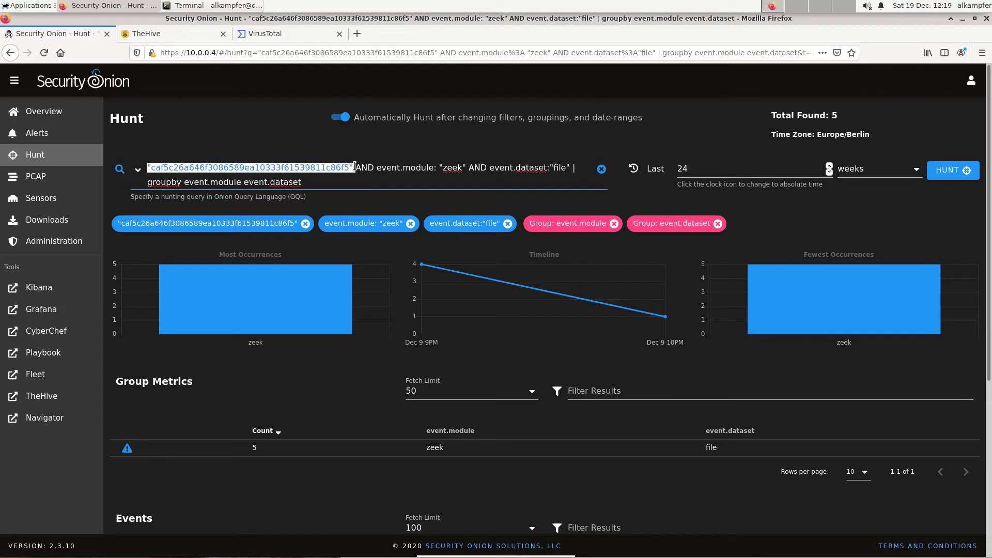
pyautogui.moveTo(468, 167); pyautogui.dragTo(379, 166)
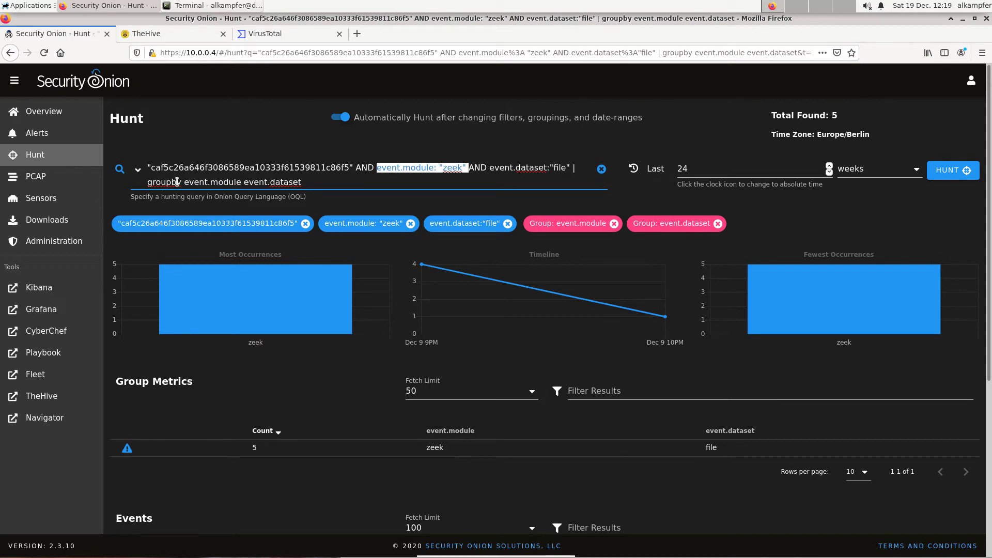
pyautogui.moveTo(305, 182); pyautogui.dragTo(184, 182)
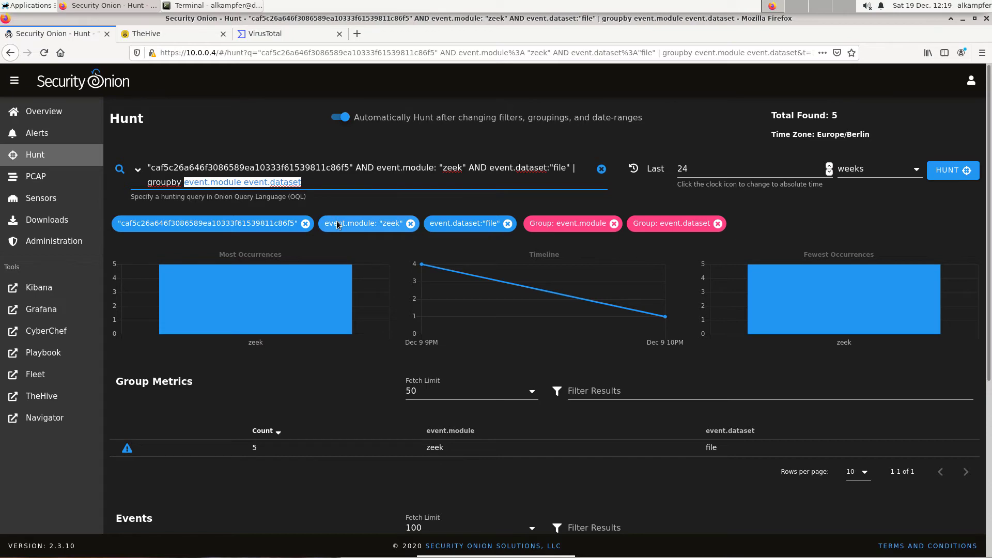
pyautogui.write('destination.ip')
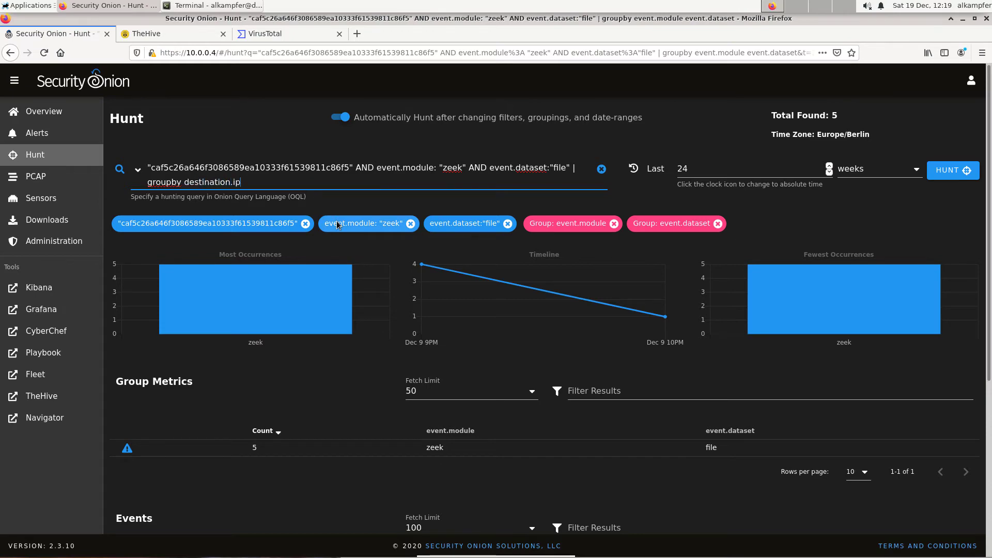
pyautogui.press('Return')
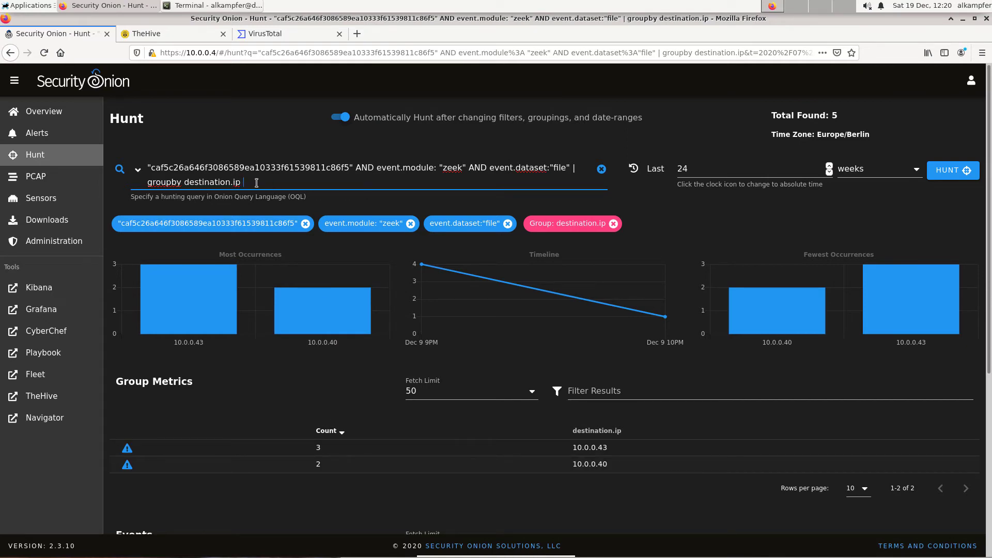
pyautogui.write('source.ip')
pyautogui.press('Return')
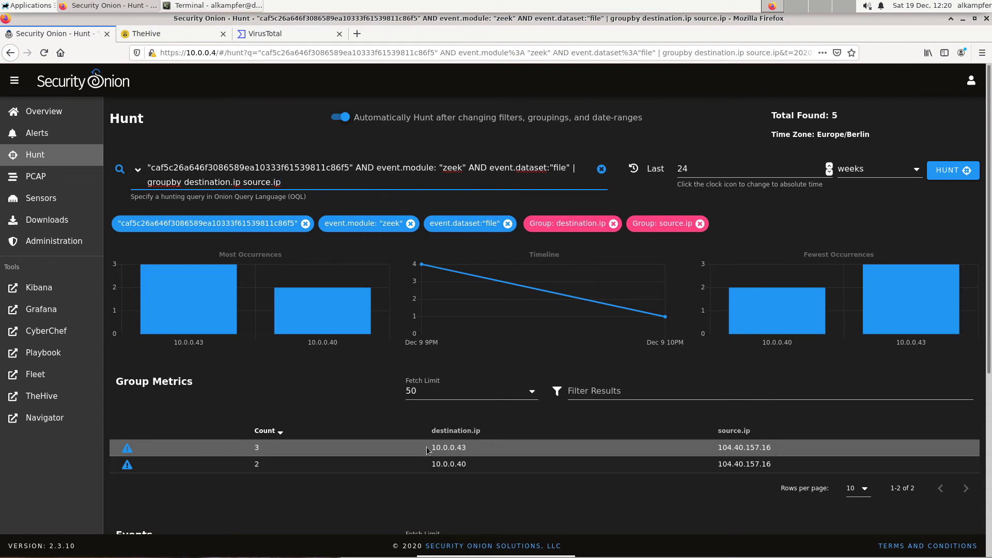
# Copy the destination IP 10.0.0.43 from the group metrics table.
pyautogui.click(258, 448)
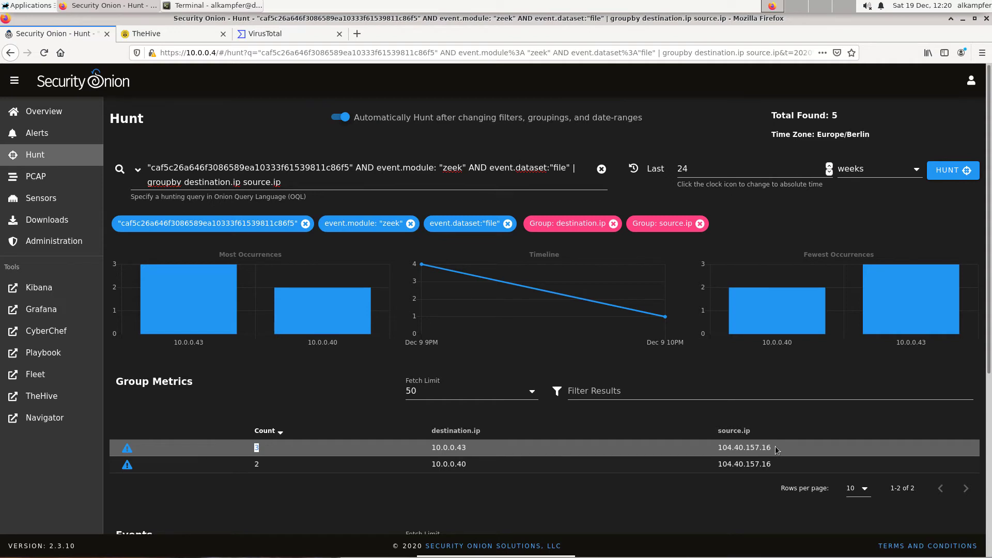
pyautogui.moveTo(467, 447); pyautogui.dragTo(431, 447)
pyautogui.rightClick(434, 448)
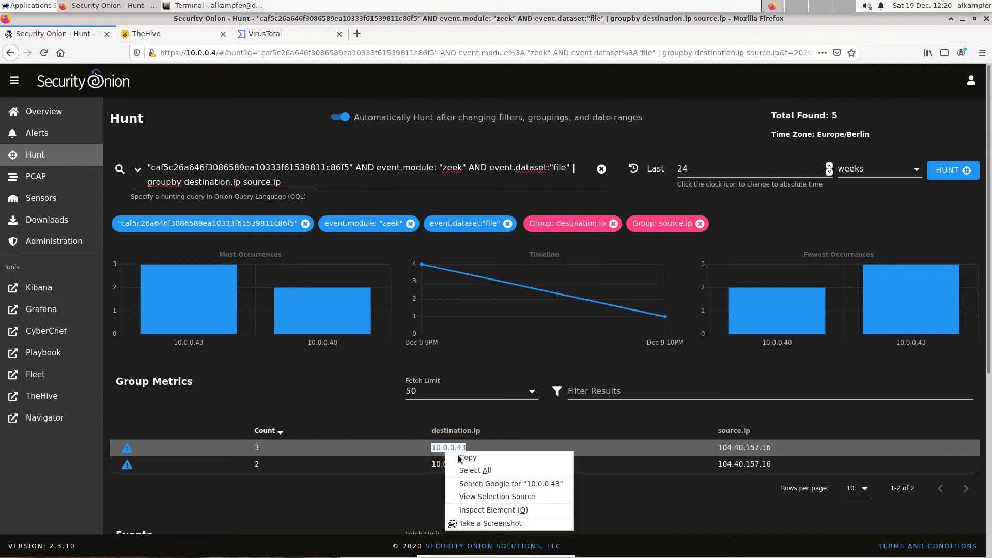
pyautogui.click(450, 456)
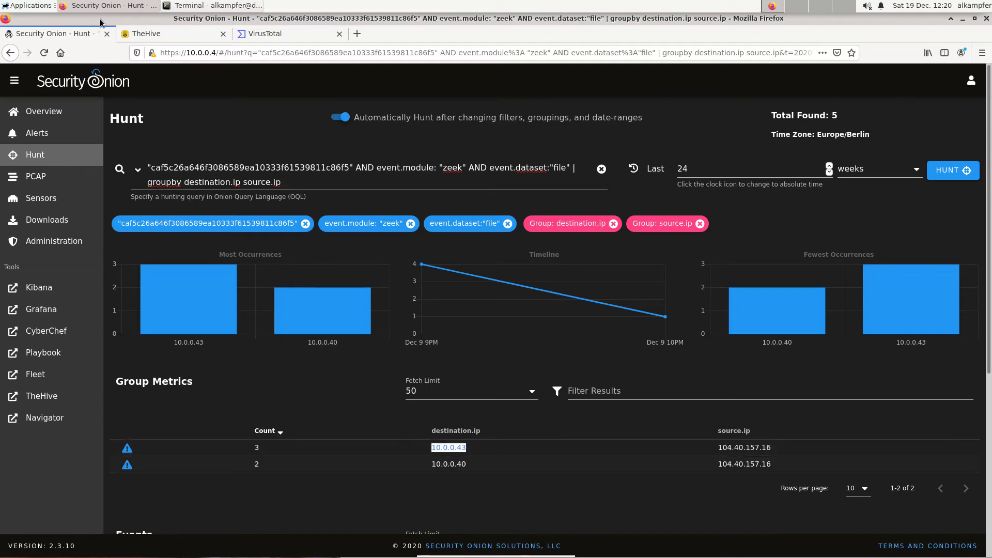
# In TheHive, close the task 'Find machines that downloaded the file'.
pyautogui.click(179, 32)
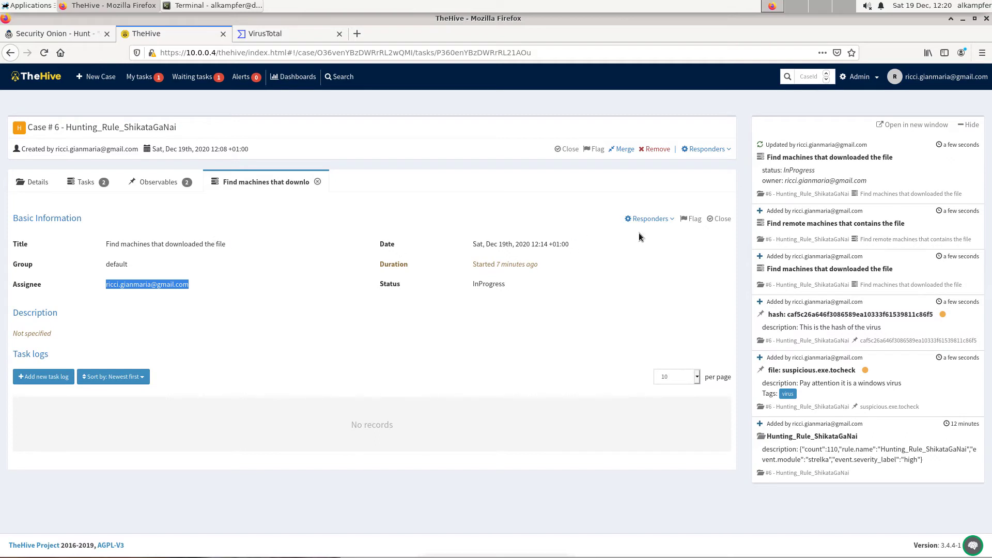
pyautogui.click(721, 219)
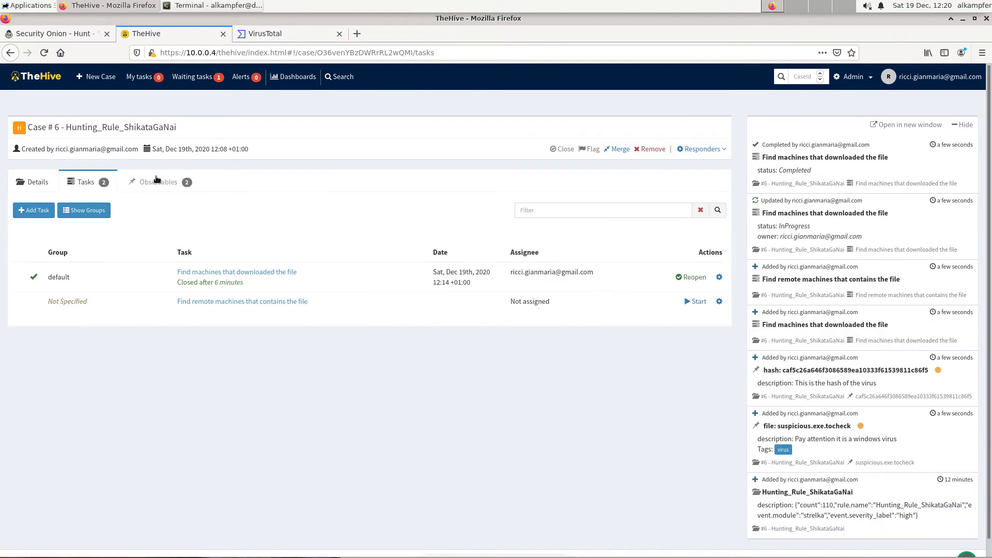
# Open a new observable of type ip in the case and enter the values 10.0.0.43 and 10.0.0.40.
pyautogui.click(155, 182)
pyautogui.click(84, 212)
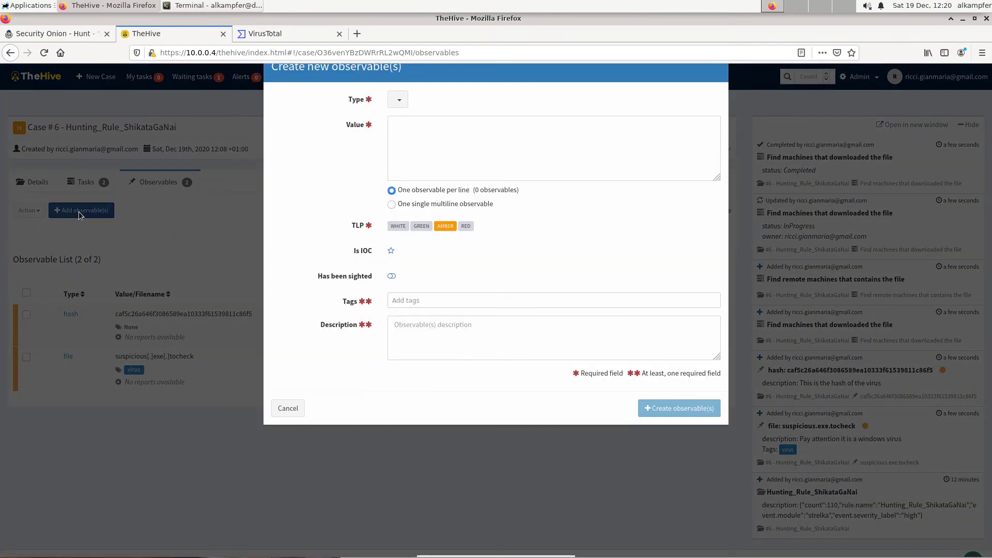
pyautogui.click(404, 127)
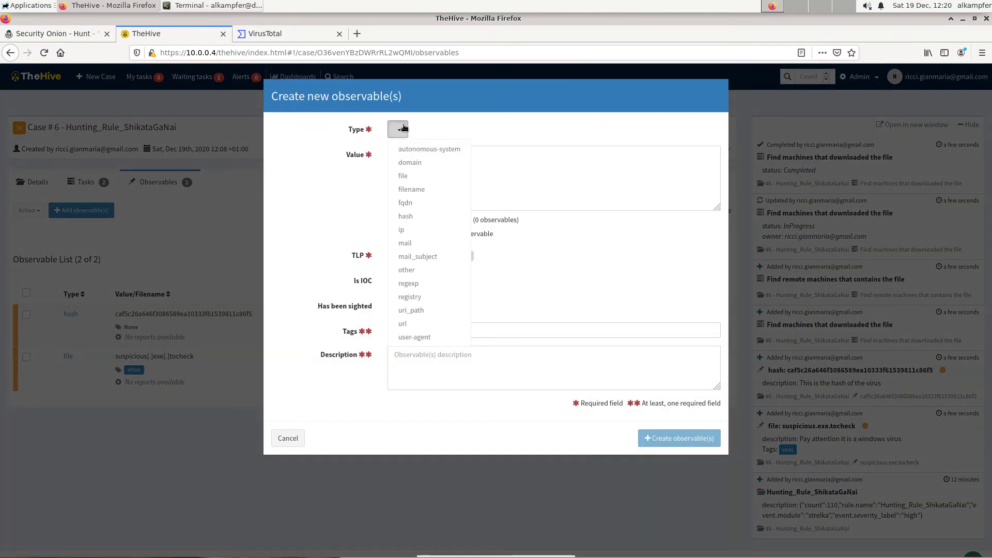
pyautogui.click(403, 228)
pyautogui.click(429, 168)
pyautogui.hotkey('ctrl', 'v')
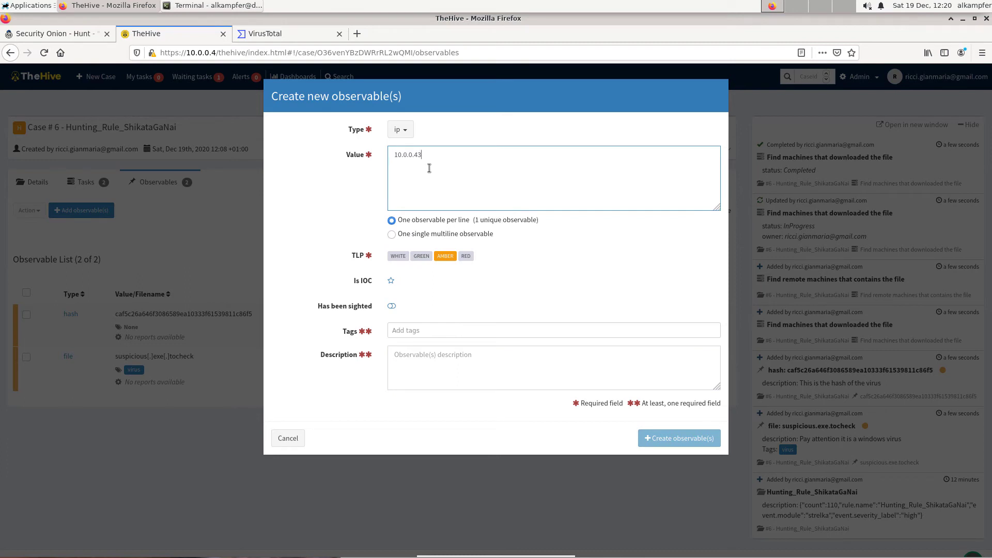
pyautogui.hotkey('ctrl', 'v')
pyautogui.press('BackSpace')
# Describe the observables as 'Machines that donwloaded the file' and tag them PossibleInfected.
pyautogui.click(412, 332)
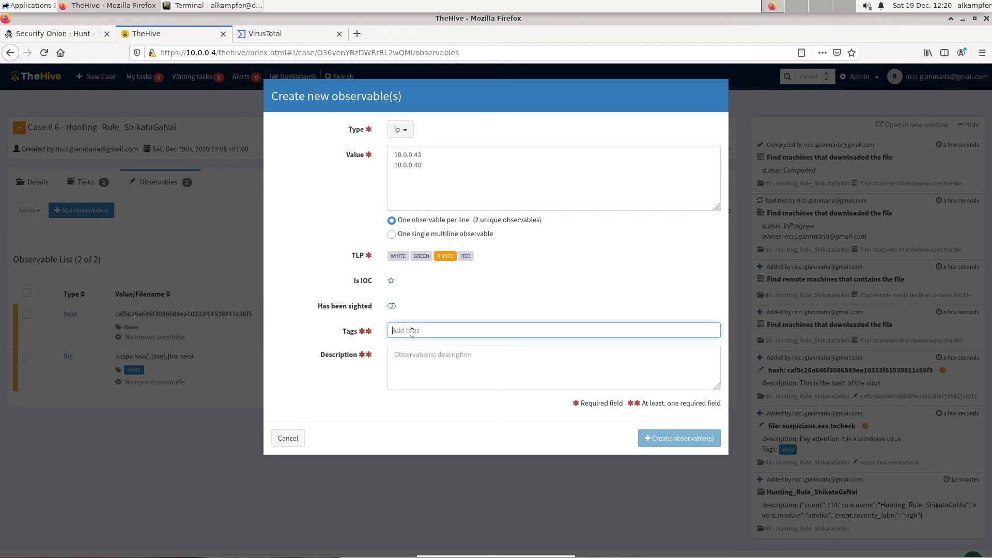
pyautogui.click(420, 362)
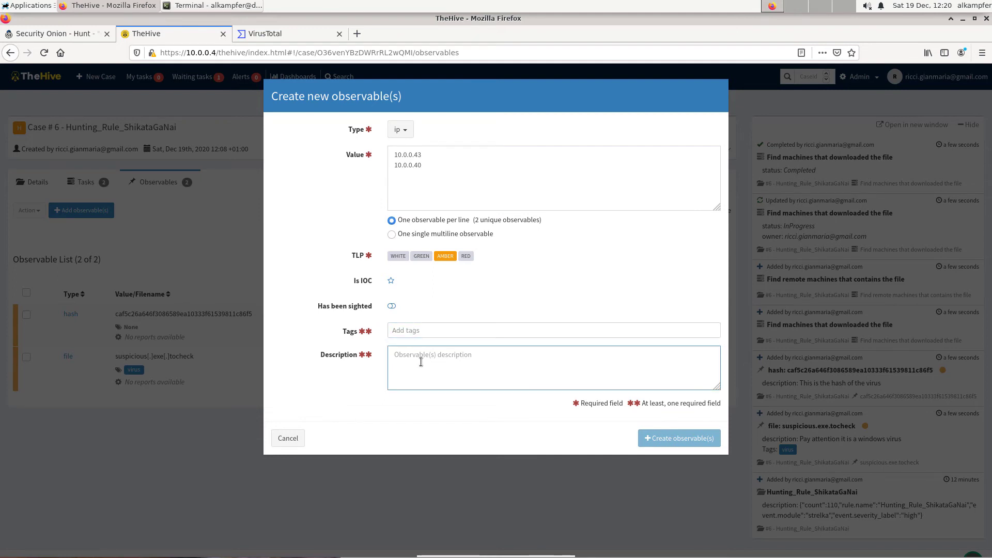
pyautogui.write('Machines that ')
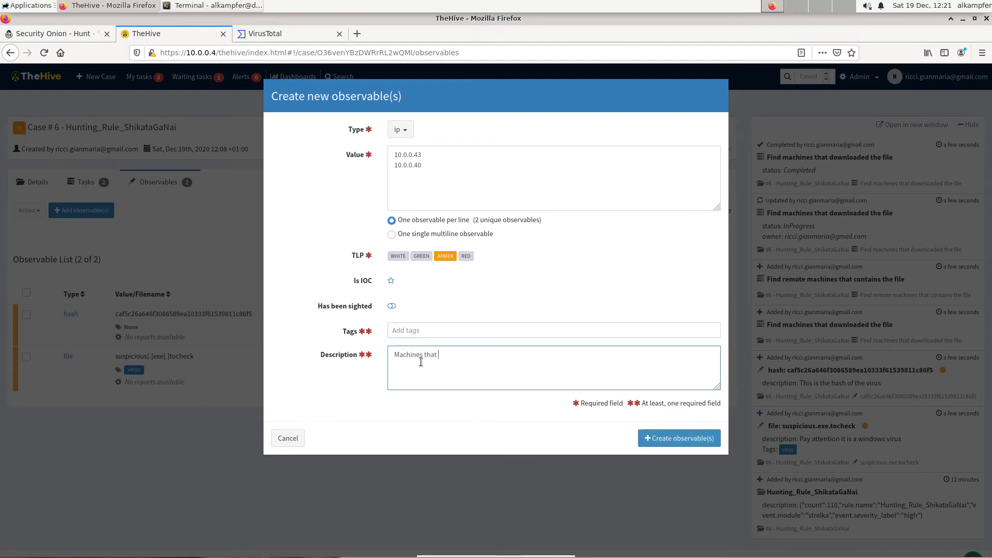
pyautogui.write('donwloaded the file')
pyautogui.click(414, 336)
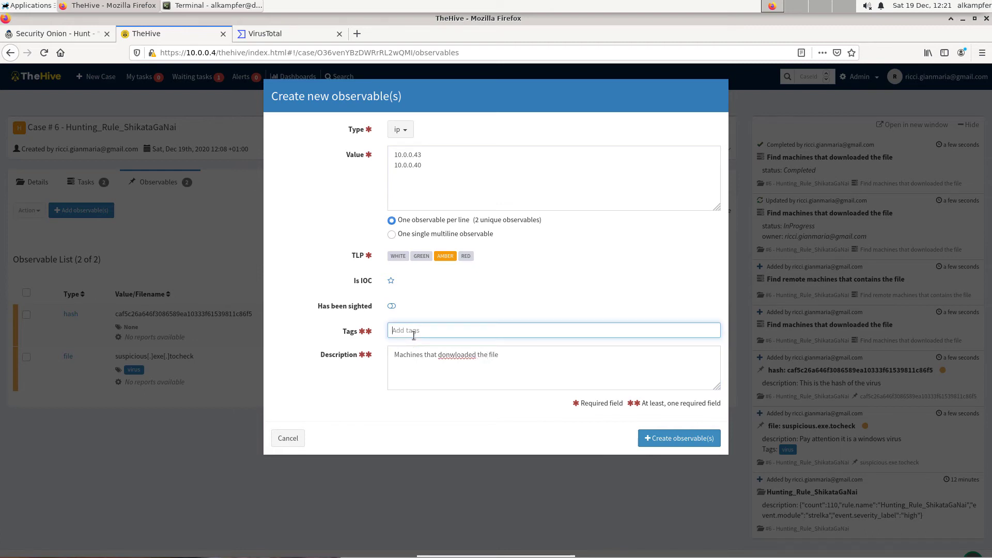
pyautogui.write('PossibleInfected')
pyautogui.press('Return')
# Set the observables' TLP to RED and create them.
pyautogui.click(467, 257)
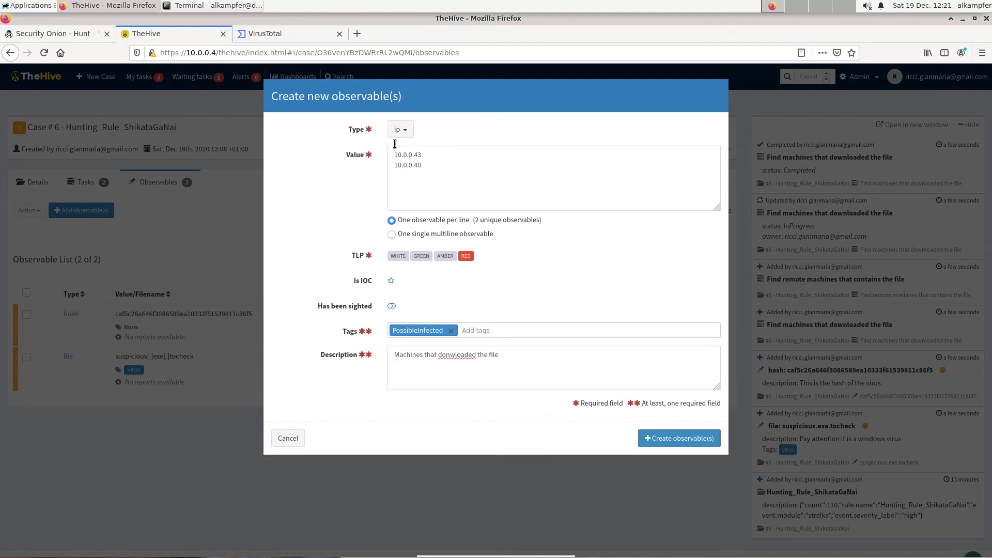
pyautogui.click(669, 440)
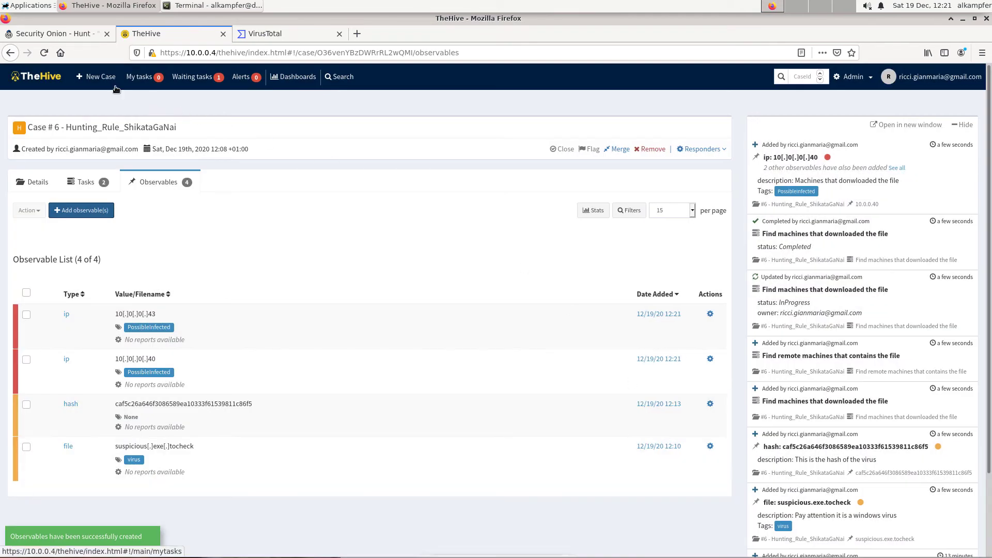
# Copy the source IP 104.40.157.16 from the hunt results and return to the case.
pyautogui.click(72, 34)
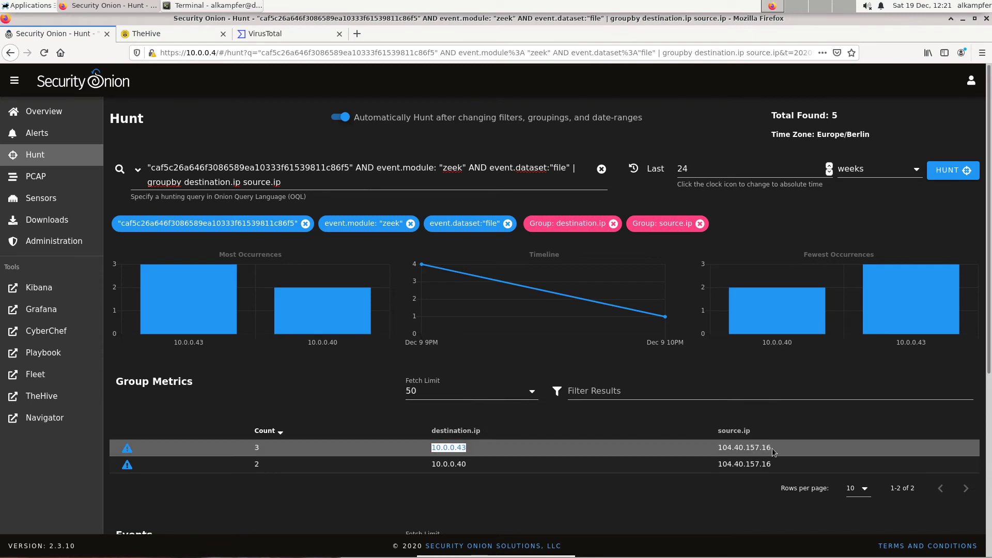
pyautogui.moveTo(773, 452); pyautogui.dragTo(716, 448)
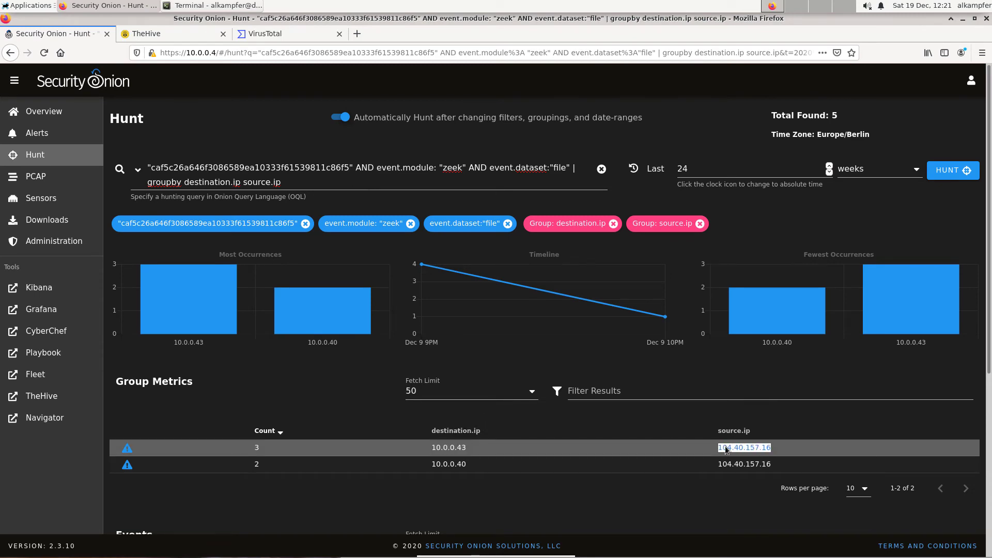
pyautogui.rightClick(724, 447)
pyautogui.click(736, 453)
pyautogui.click(143, 35)
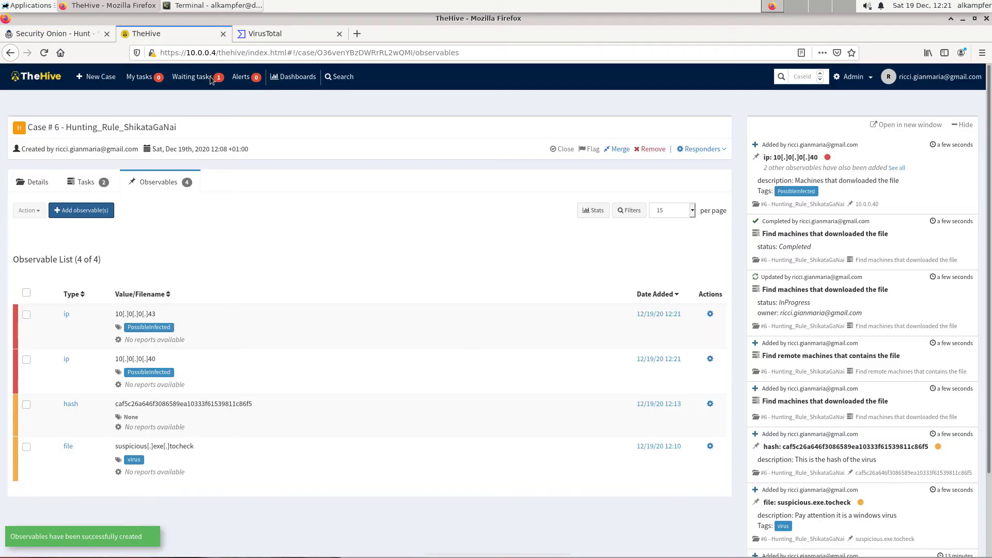
# Start the task 'Find remote machines that contains the file' and close it.
pyautogui.click(80, 183)
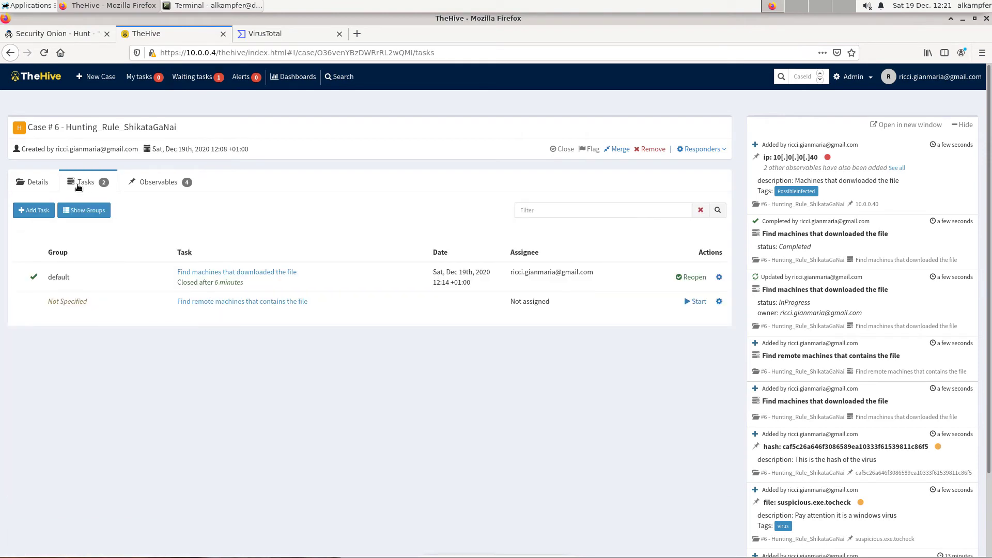
pyautogui.click(699, 302)
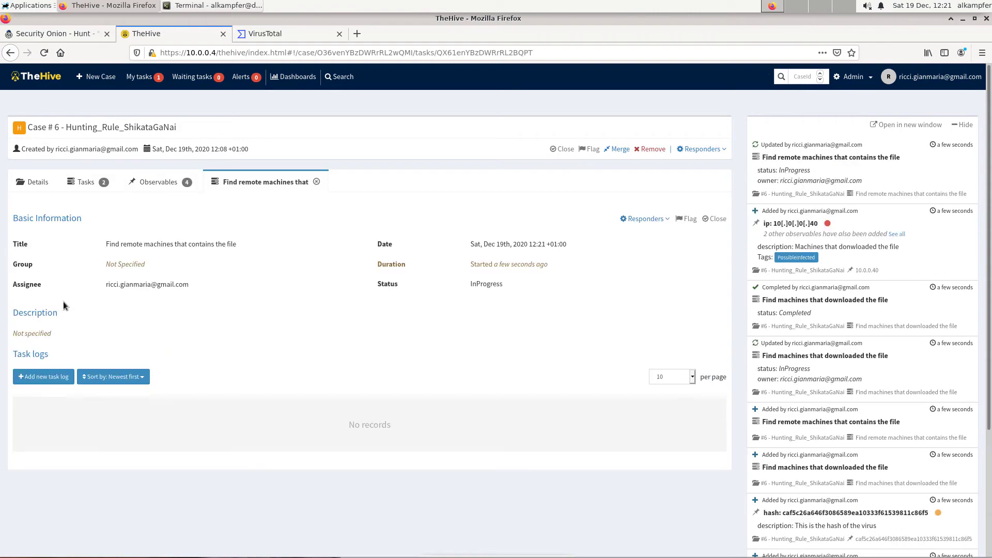
pyautogui.click(714, 221)
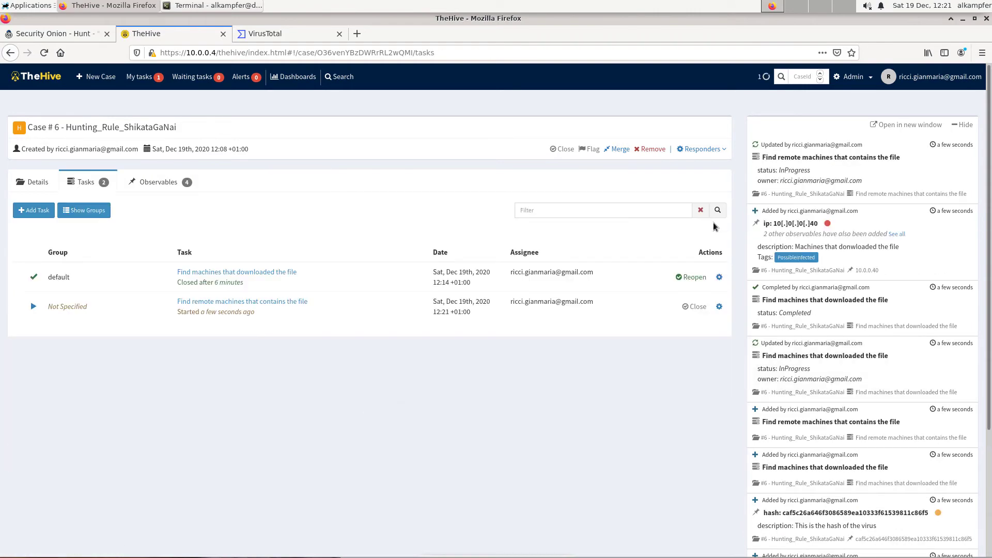
# Begin a new ip observable with the description 'Malicious external ip', correcting its spelling.
pyautogui.click(162, 184)
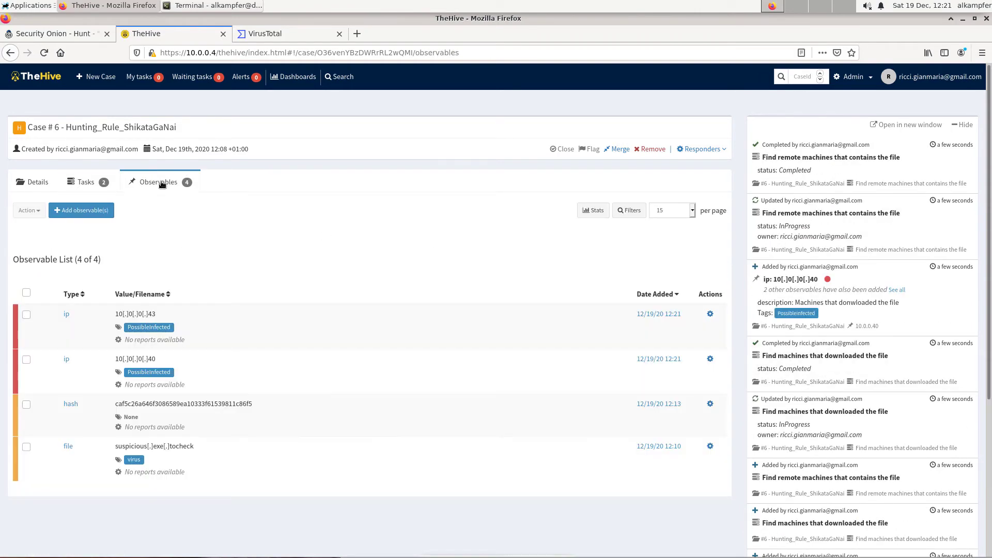
pyautogui.click(98, 212)
pyautogui.click(398, 130)
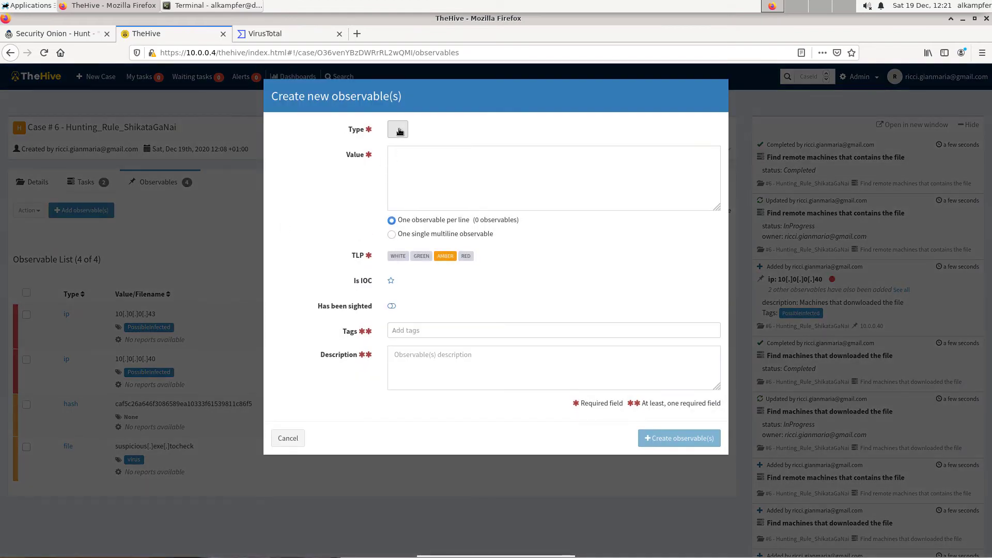
pyautogui.click(405, 231)
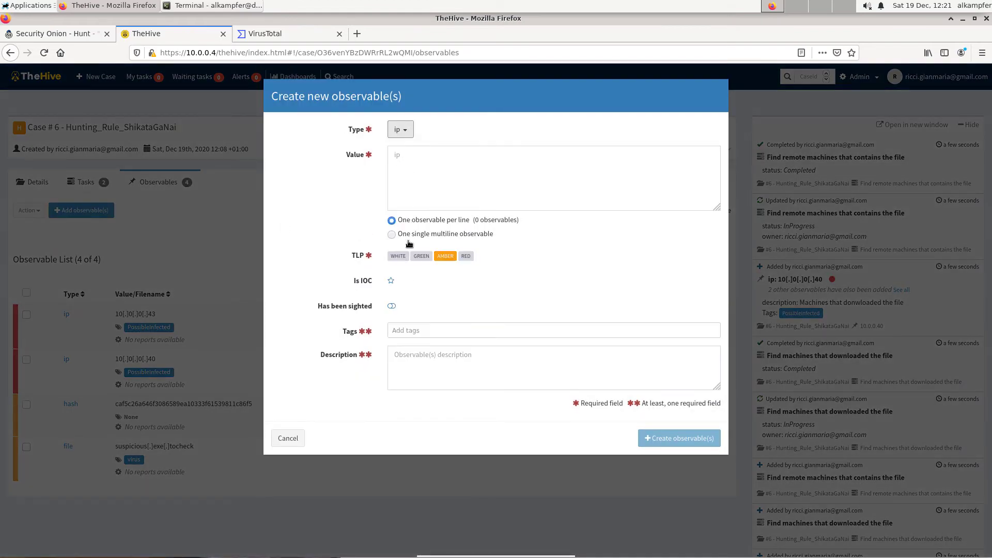
pyautogui.click(424, 358)
pyautogui.write('Malic')
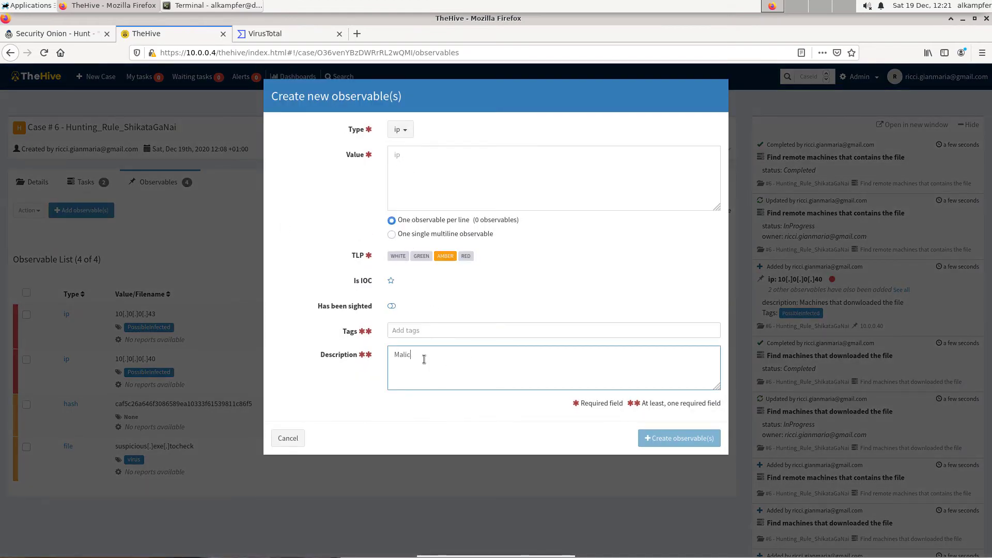
pyautogui.write('iuous external ip')
pyautogui.rightClick(424, 360)
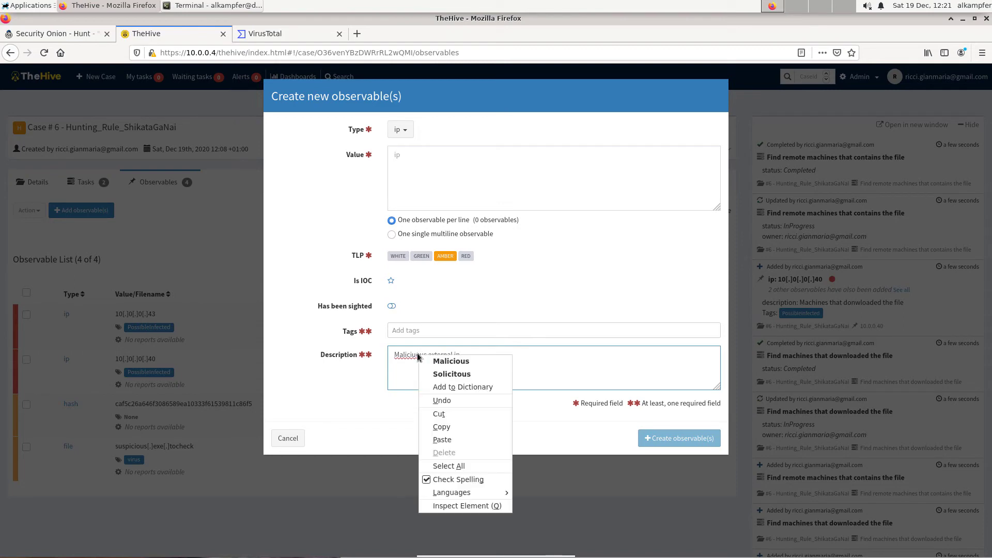
pyautogui.click(426, 362)
# Paste 104.40.157.16 as the ip observable's value, tag it FrontGun, and create the observable.
pyautogui.click(429, 157)
pyautogui.hotkey('ctrl', 'v')
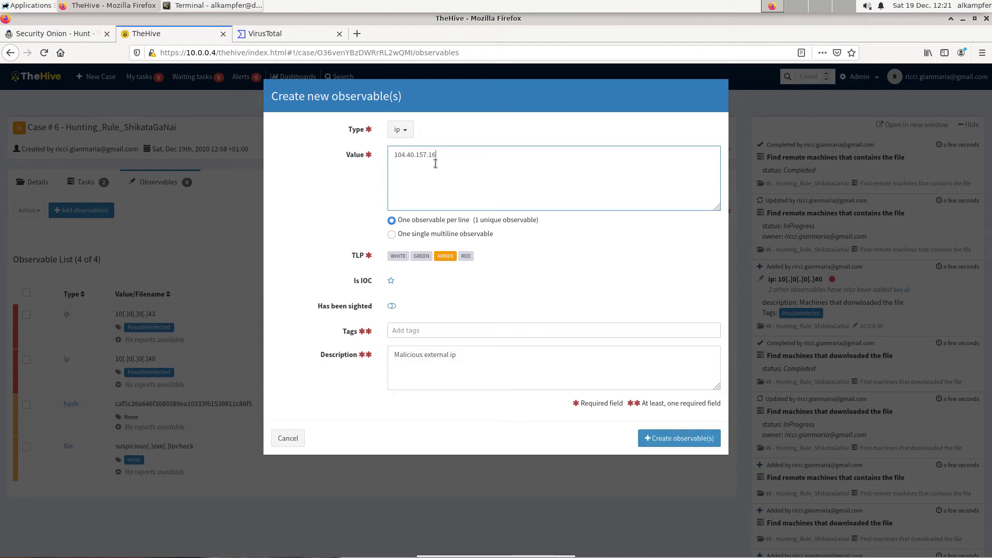
pyautogui.click(405, 130)
pyautogui.click(502, 158)
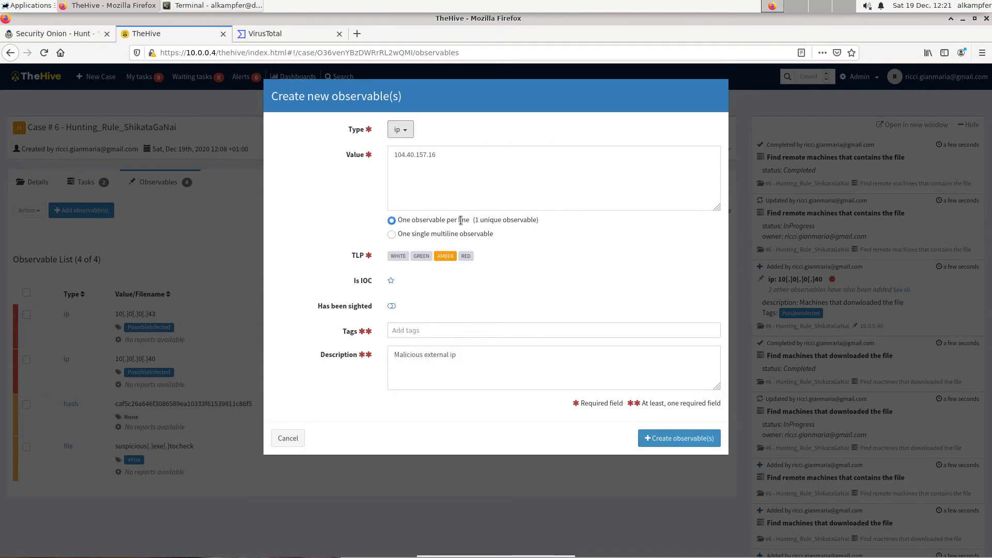
pyautogui.click(421, 332)
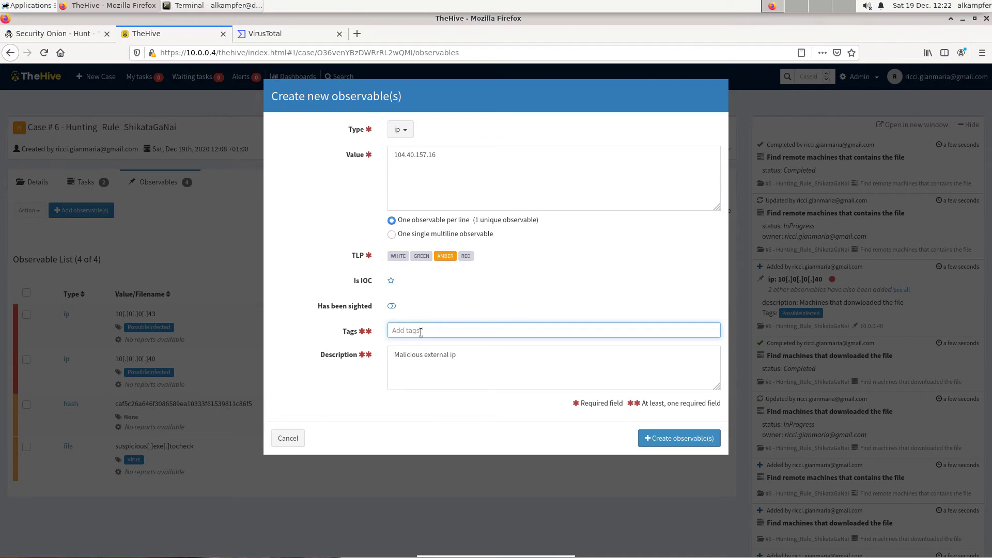
pyautogui.write('FrontGun')
pyautogui.press('Return')
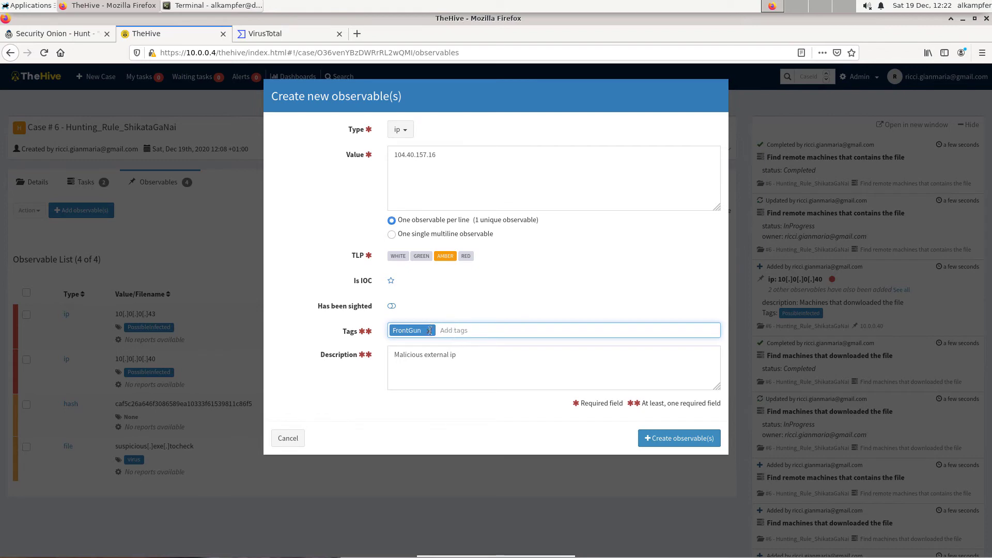
pyautogui.click(688, 441)
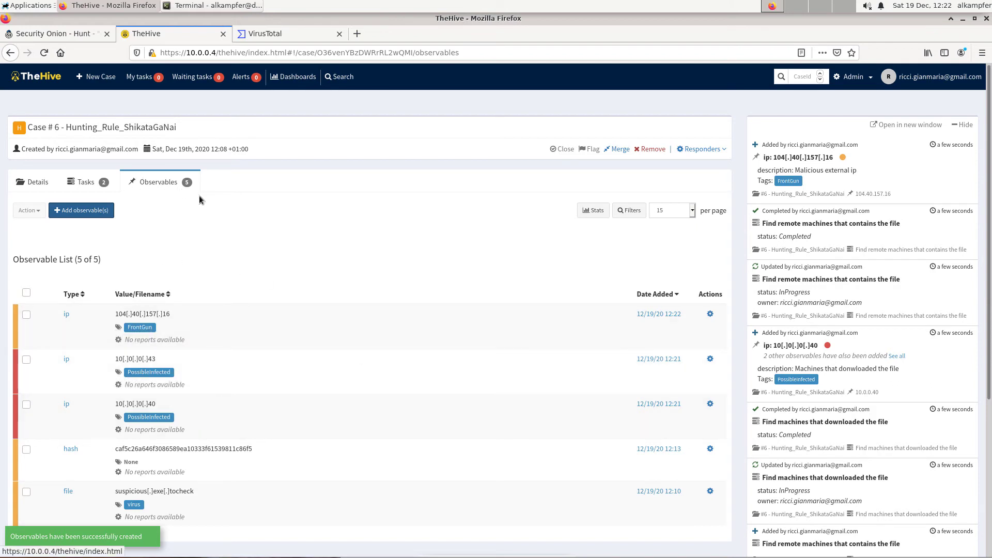
# Start a new Security Onion hunt on the source IP 104.40.157.16 from the group metrics results.
pyautogui.scroll(-2, 325, 263)
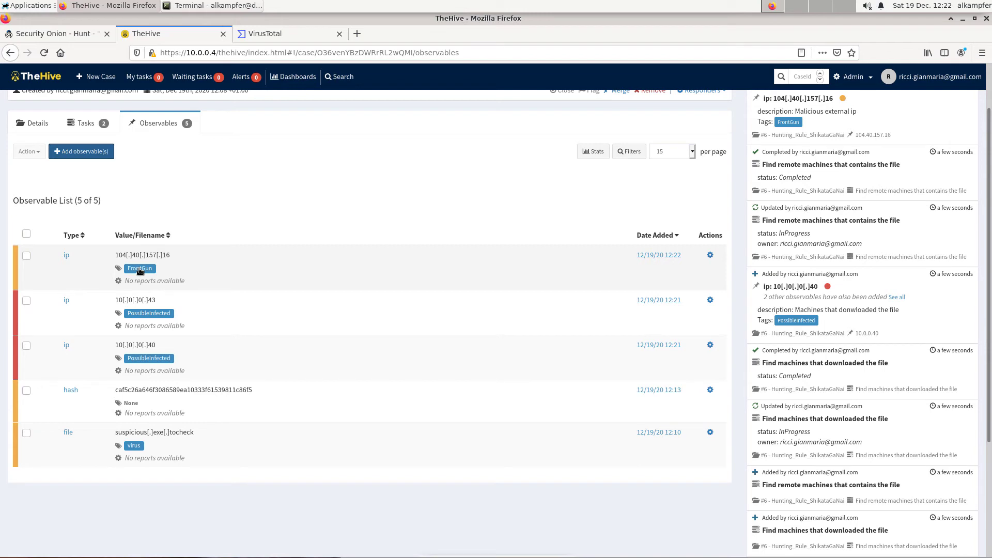
pyautogui.click(60, 35)
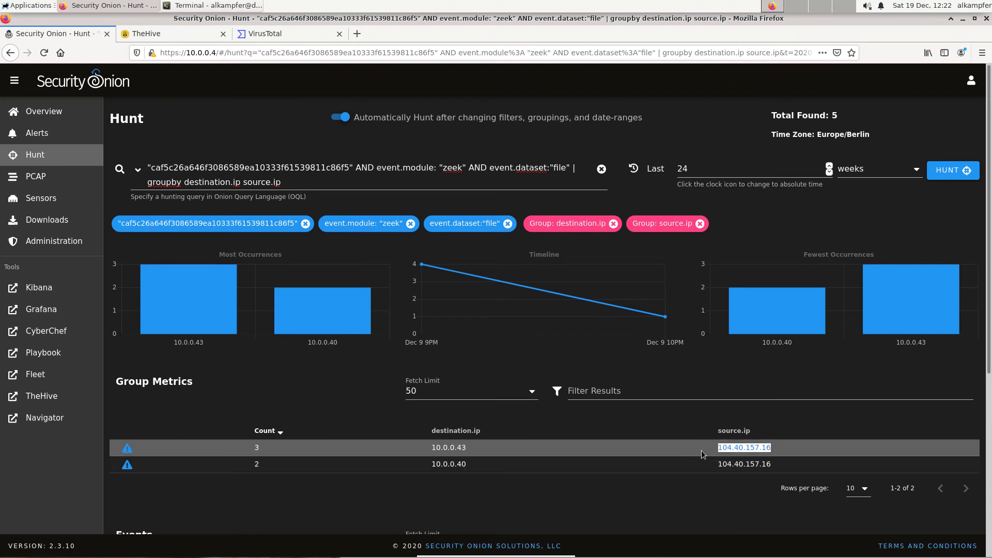
pyautogui.click(737, 448)
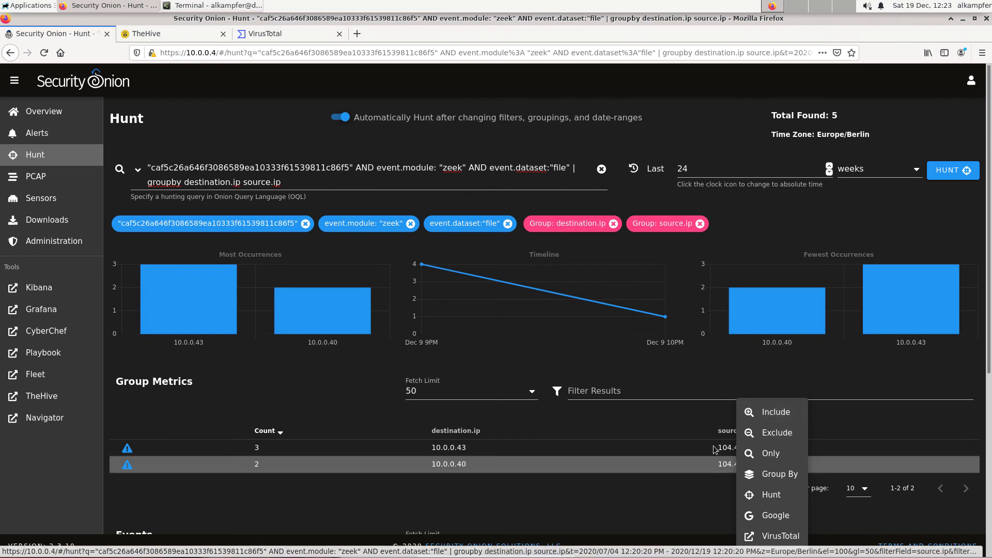
pyautogui.click(764, 497)
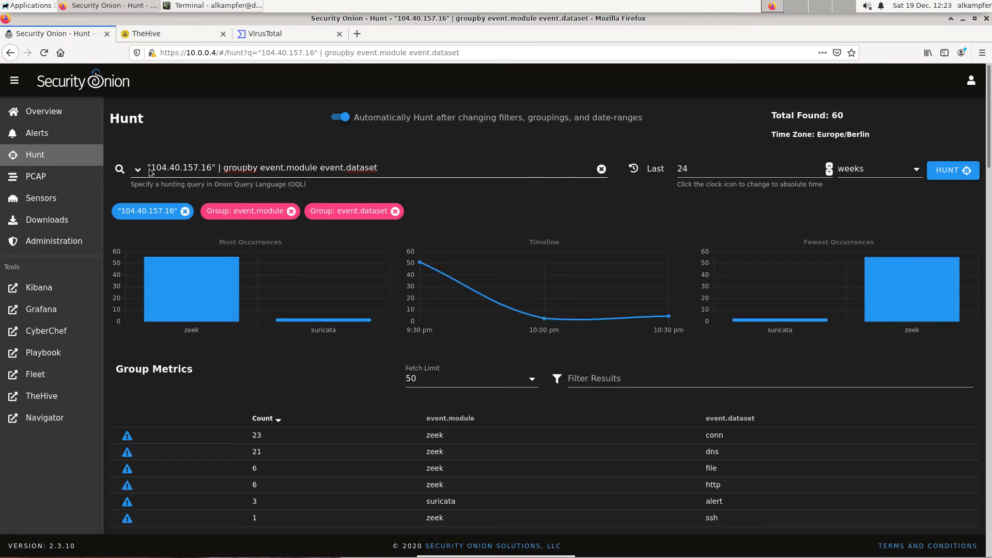
# Add destination.ip to the hunt query's groupby fields and rerun the hunt.
pyautogui.moveTo(149, 166); pyautogui.dragTo(213, 164)
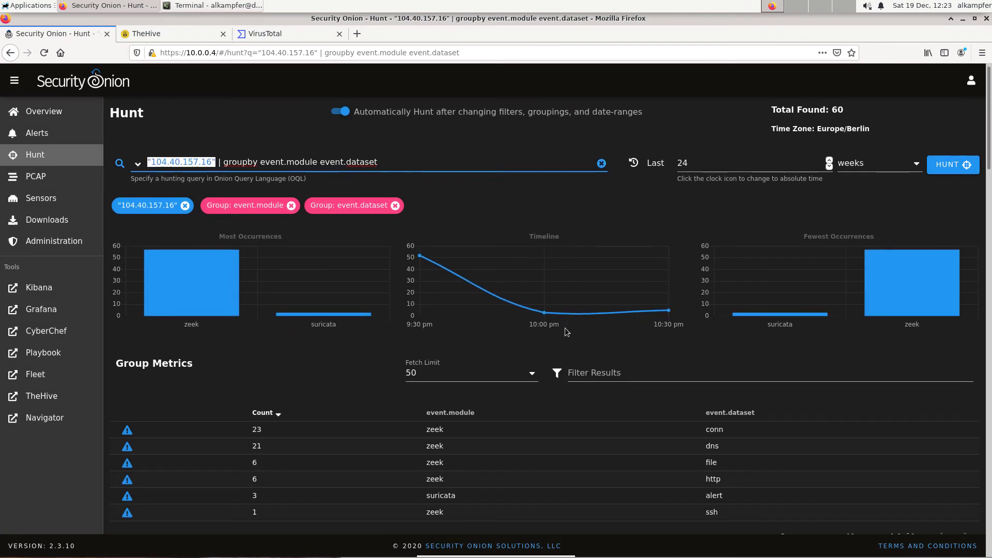
pyautogui.scroll(-3, 558, 362)
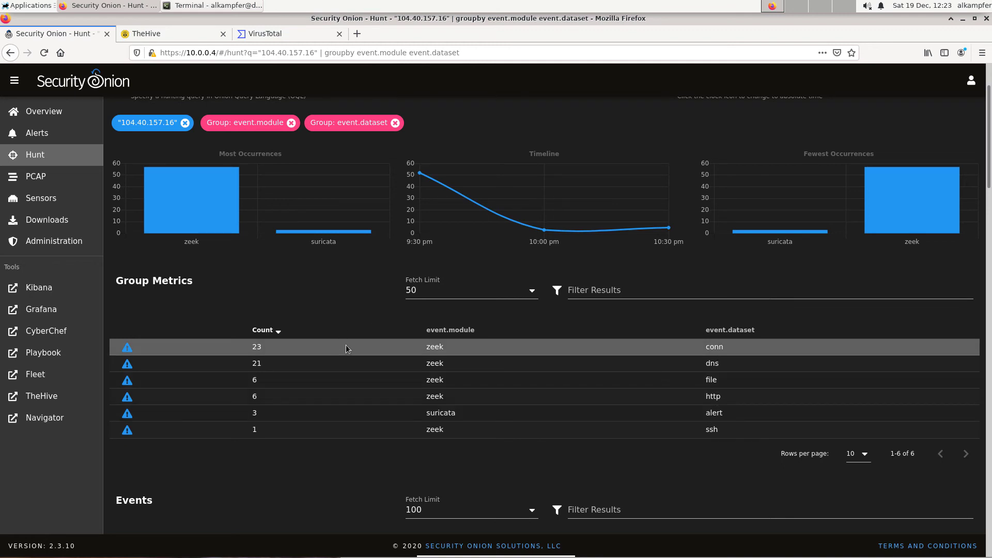
pyautogui.scroll(3, 345, 349)
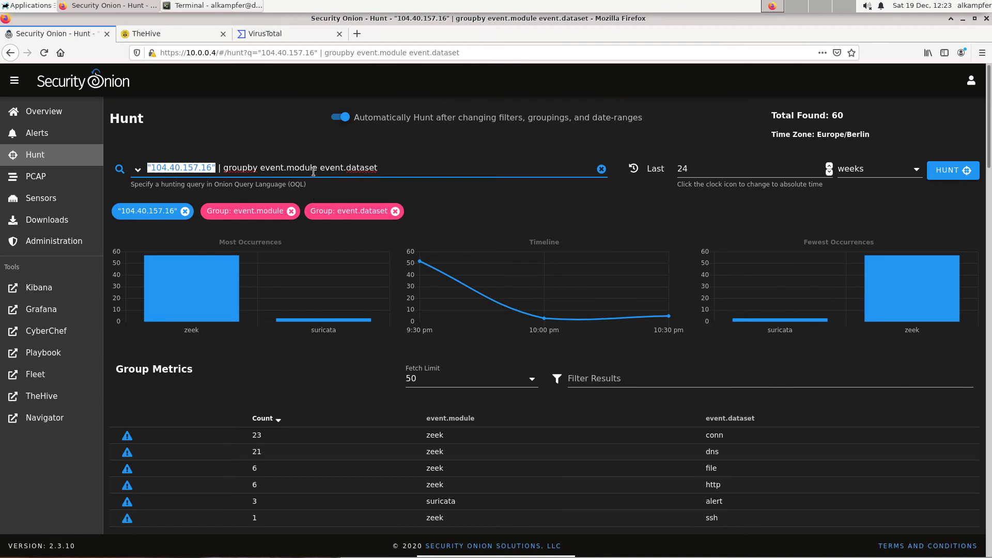
pyautogui.click(320, 168)
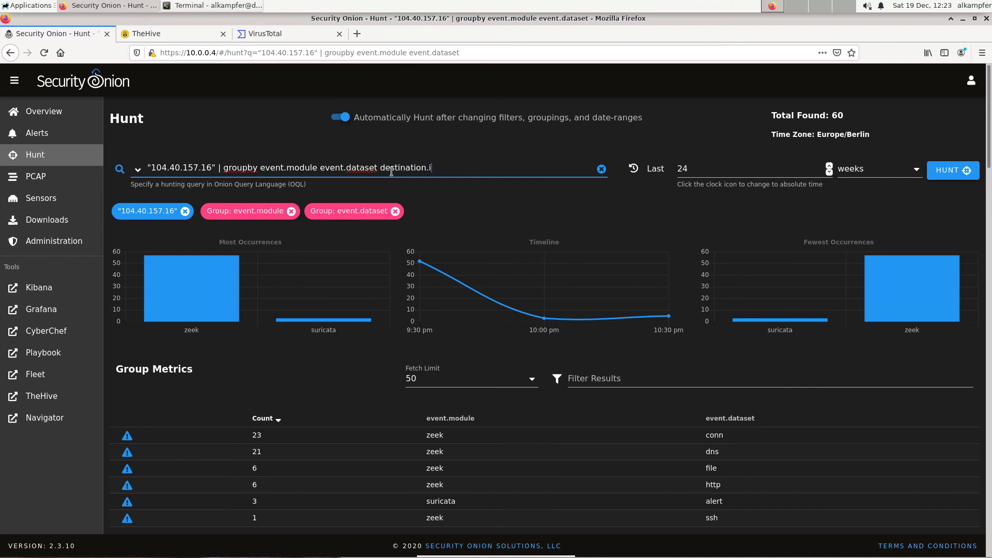
pyautogui.press('Return')
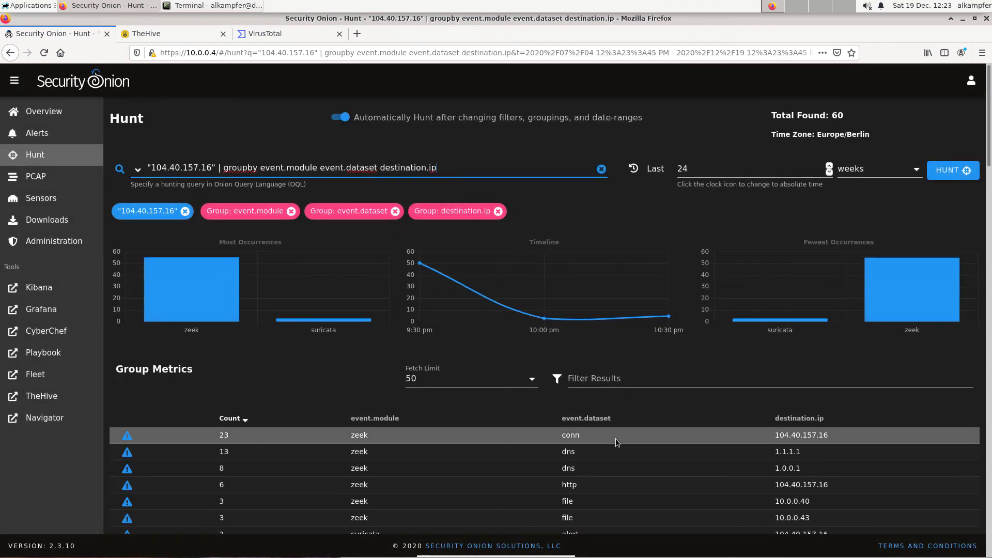
# Include only events with destination IP 1.1.1.1 in the hunt results.
pyautogui.scroll(-3, 678, 432)
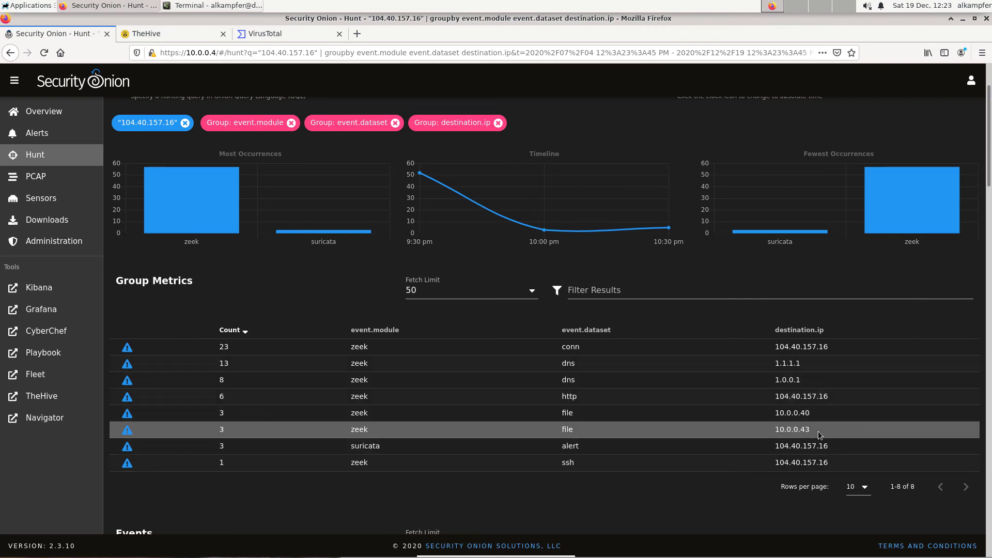
pyautogui.moveTo(789, 416); pyautogui.dragTo(780, 413)
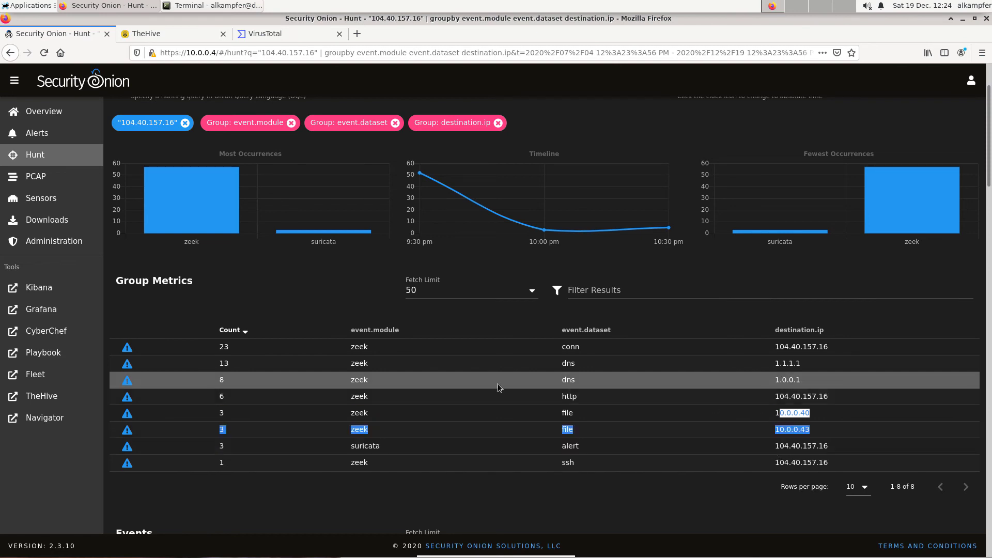
pyautogui.scroll(3, 497, 383)
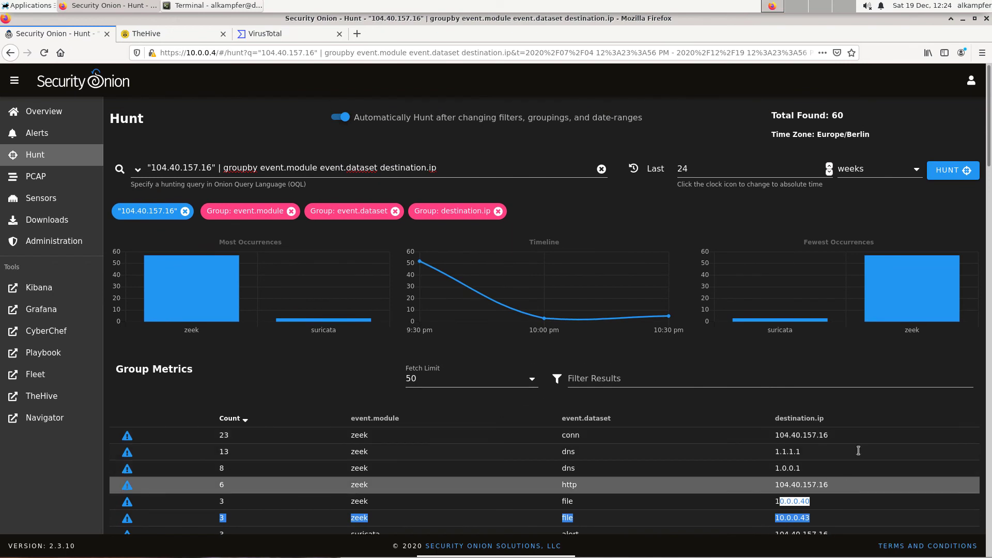
pyautogui.scroll(-3, 832, 465)
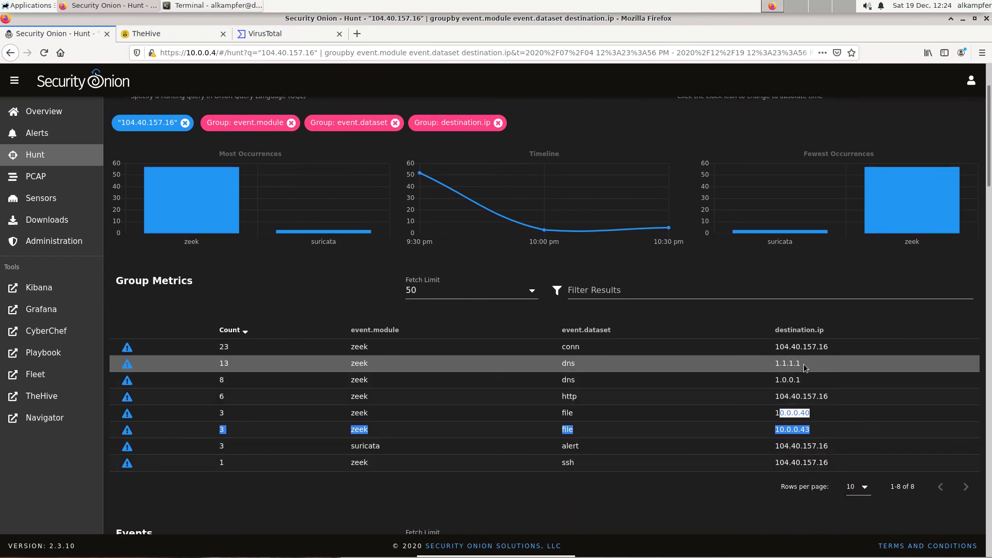
pyautogui.click(592, 367)
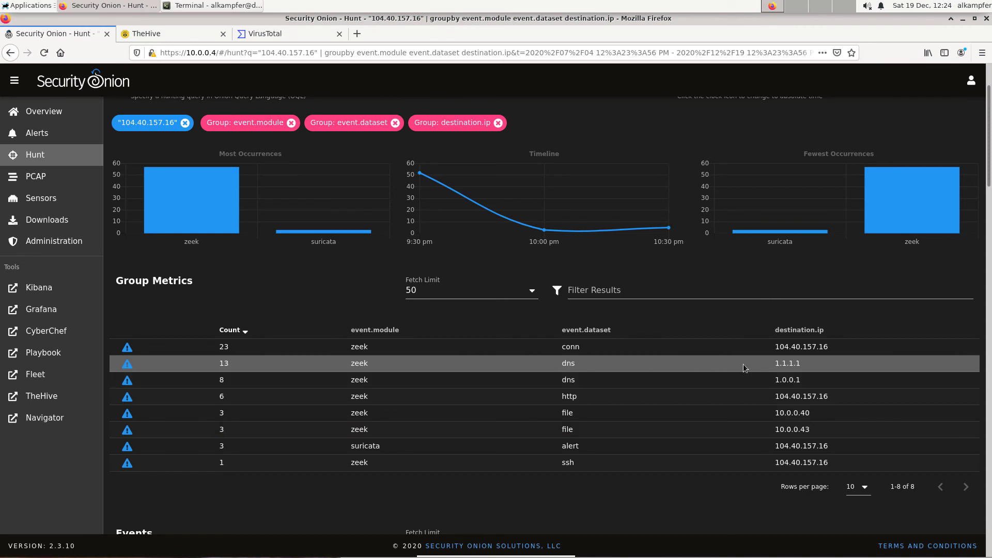
pyautogui.click(784, 364)
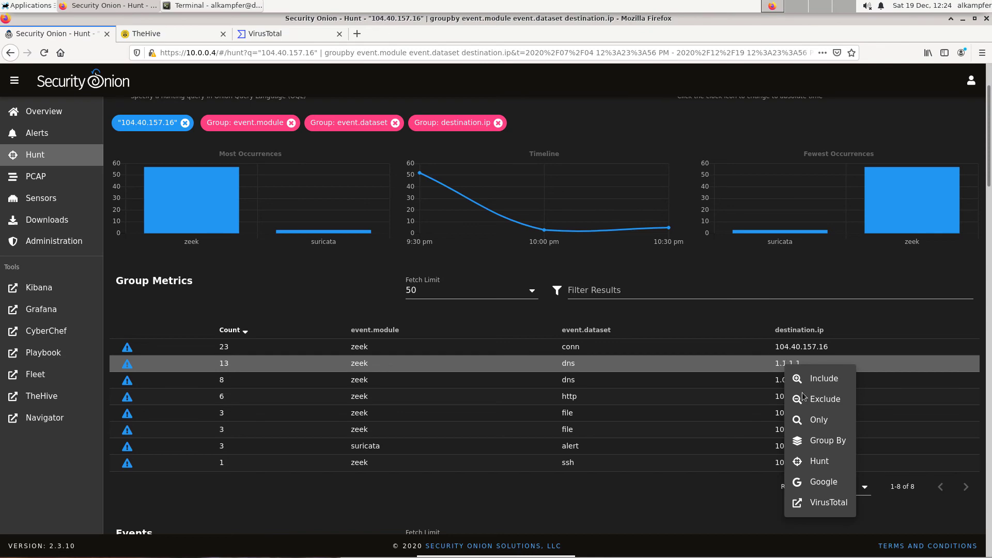
pyautogui.click(814, 380)
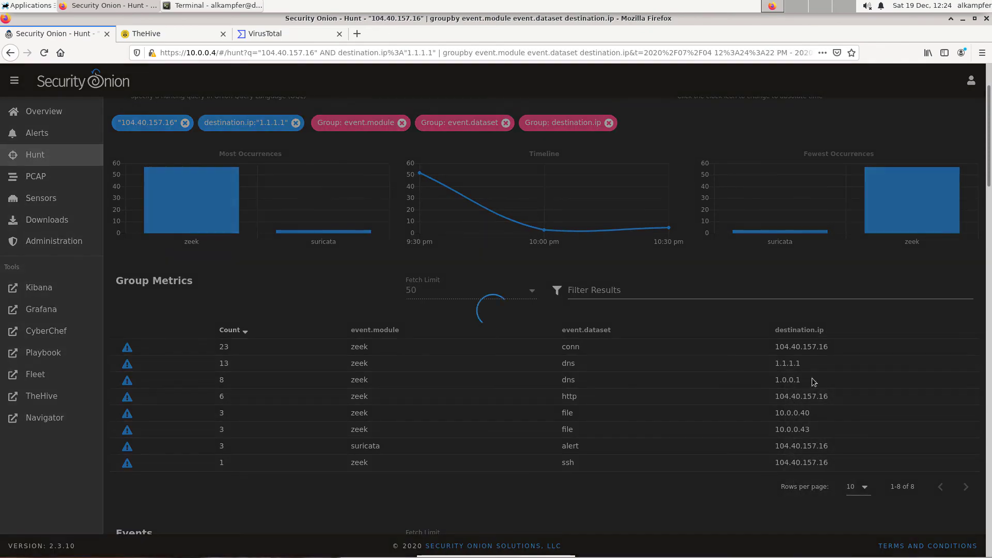
# Expand one of the DNS events to 1.1.1.1 and examine its DNS answers and query fields.
pyautogui.scroll(-3, 298, 416)
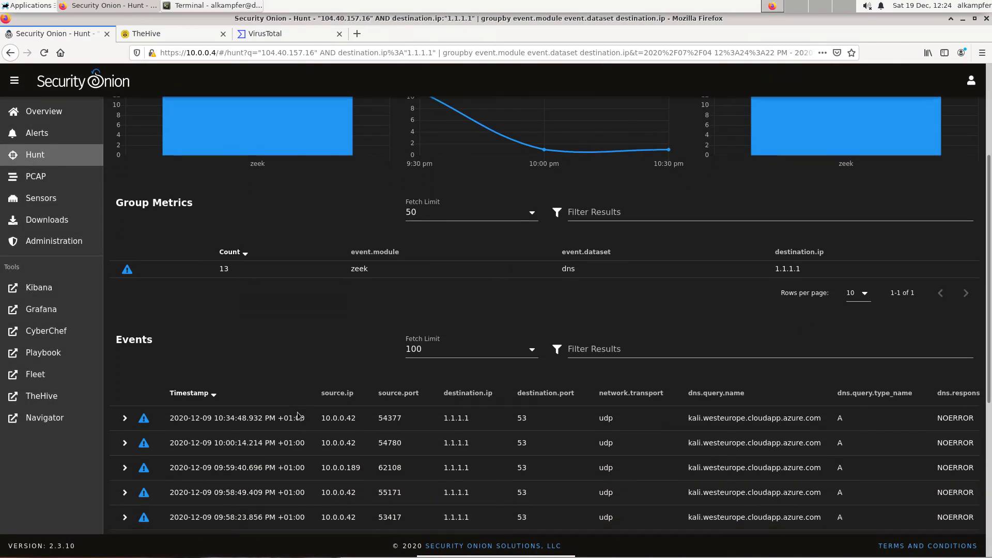
pyautogui.scroll(-2, 298, 416)
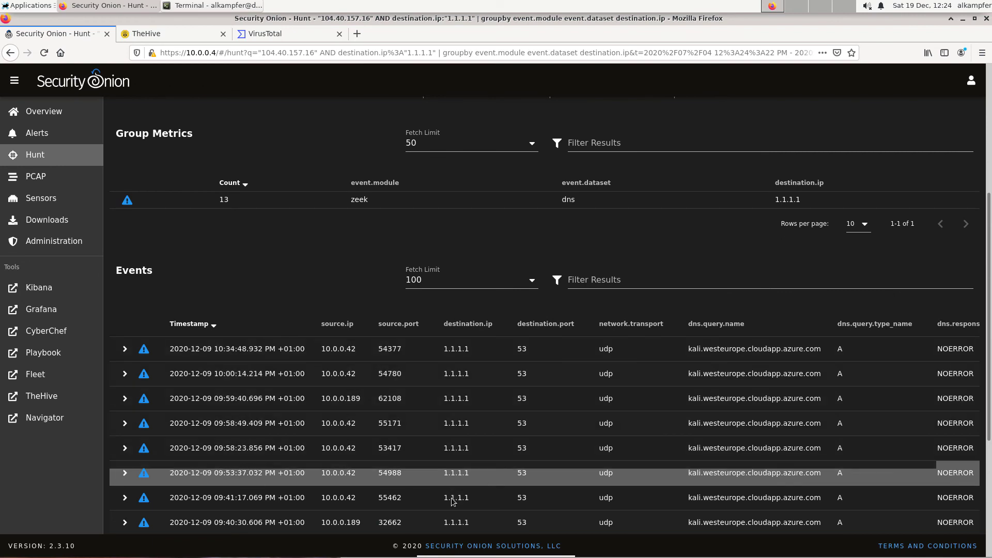
pyautogui.scroll(4, 297, 350)
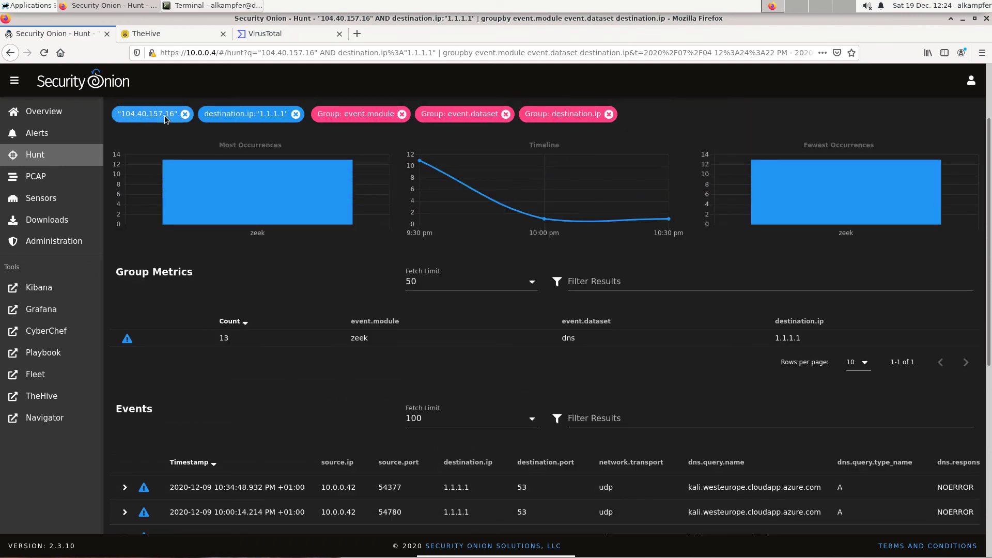
pyautogui.scroll(-5, 408, 414)
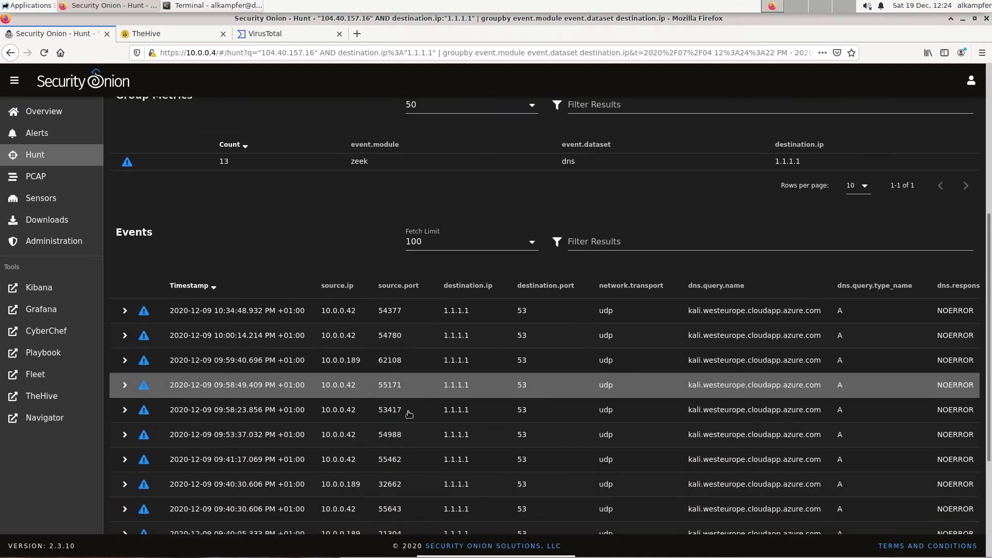
pyautogui.click(385, 391)
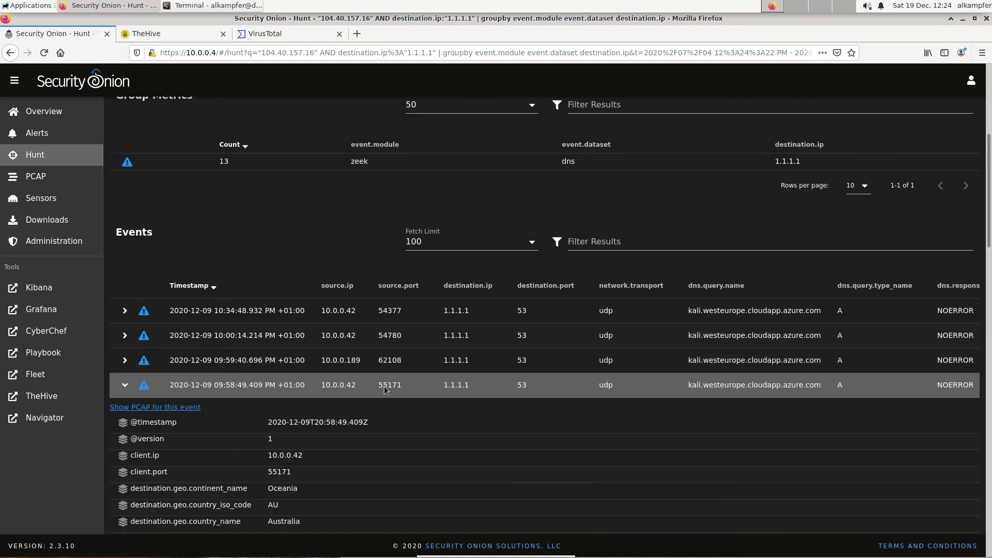
pyautogui.scroll(-6, 385, 390)
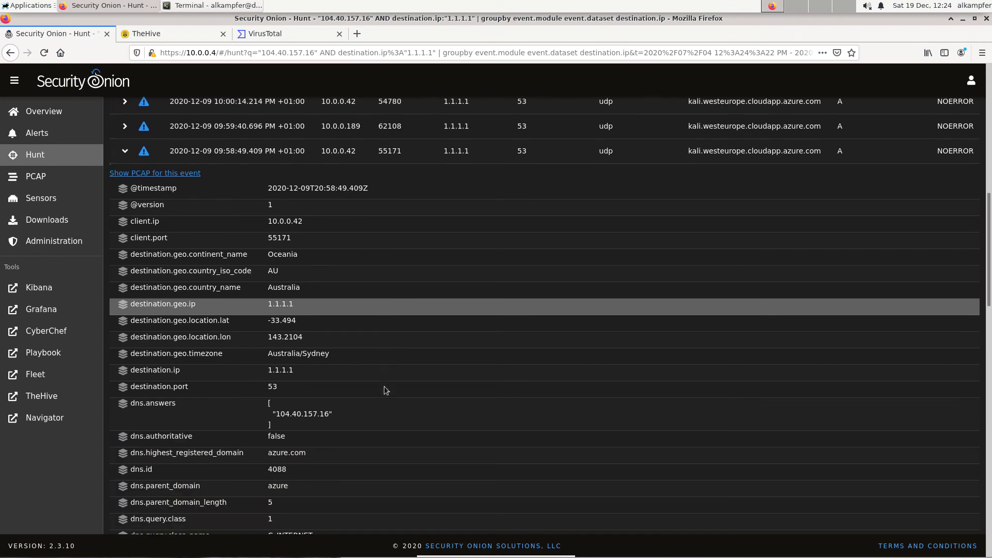
pyautogui.scroll(-2, 384, 386)
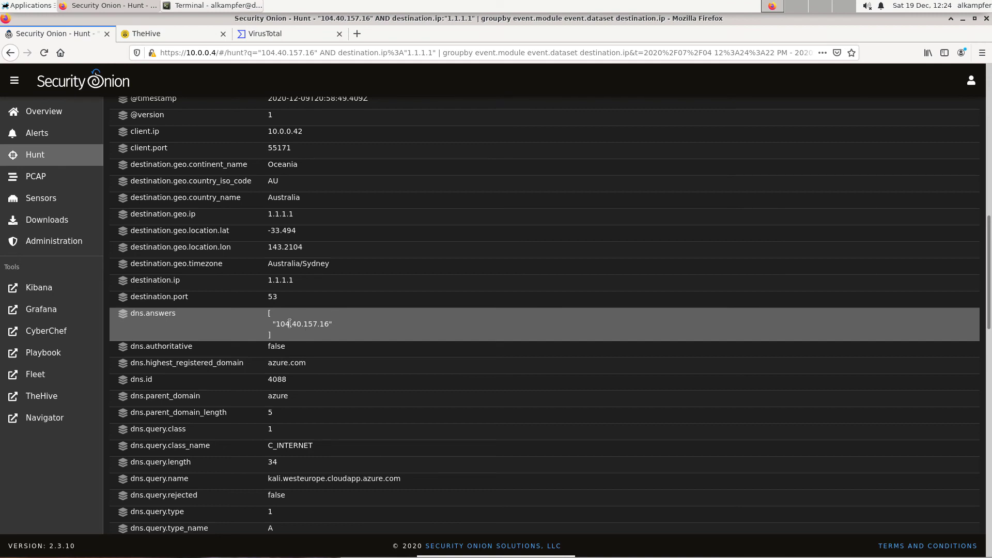
pyautogui.scroll(-2, 408, 344)
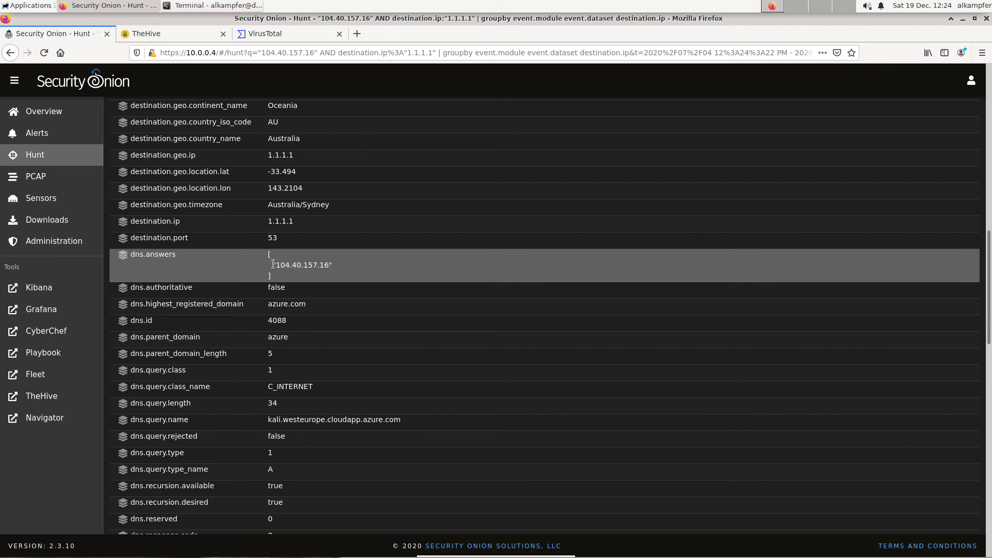
pyautogui.moveTo(274, 264); pyautogui.dragTo(335, 270)
pyautogui.click(335, 269)
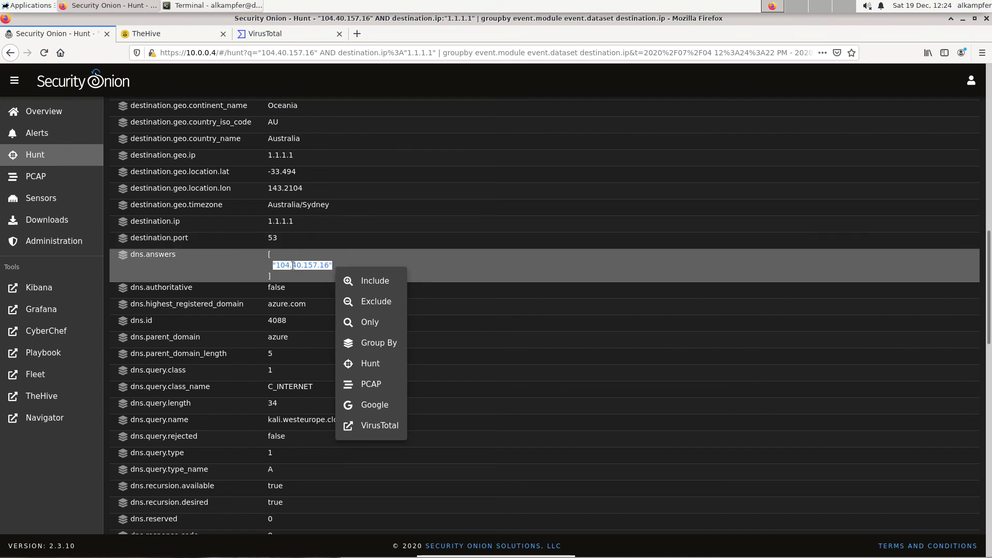
pyautogui.click(276, 265)
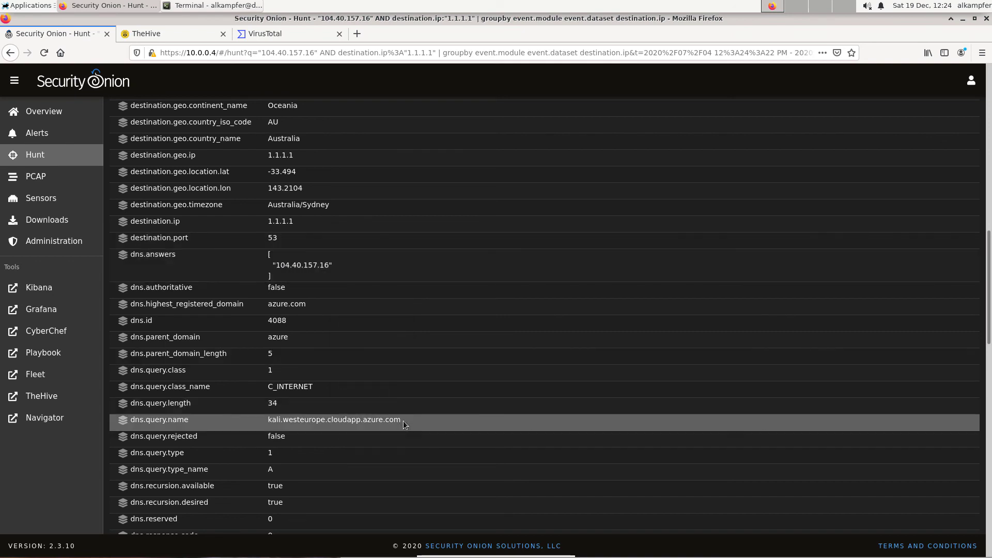
# Copy the event's DNS query name kali.westeurope.cloudapp.azure.com.
pyautogui.moveTo(401, 420); pyautogui.dragTo(265, 424)
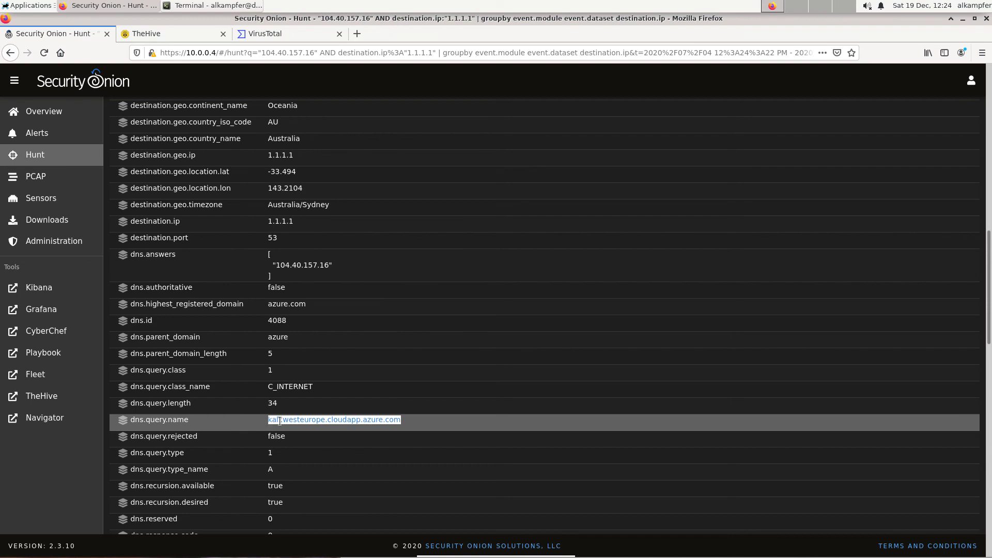
pyautogui.rightClick(284, 421)
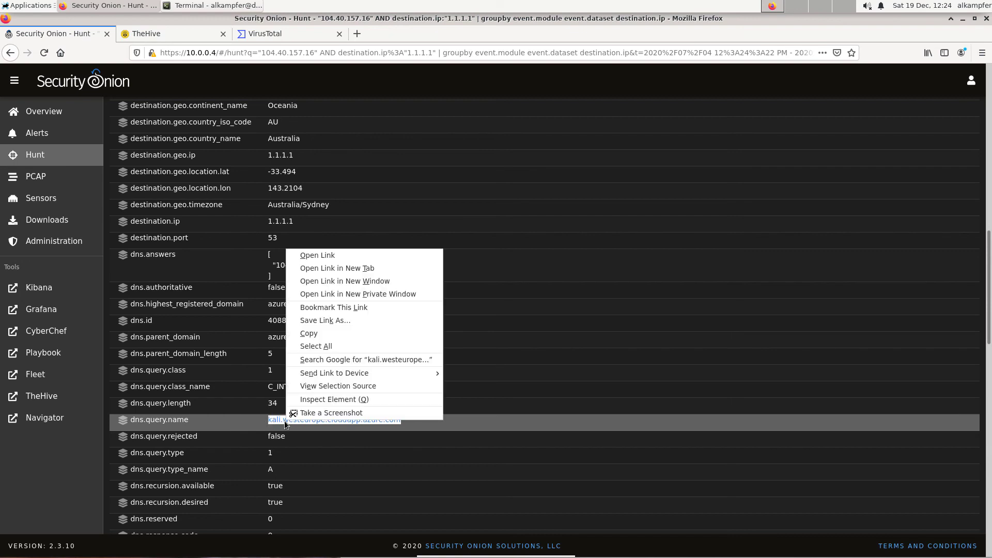
pyautogui.click(315, 334)
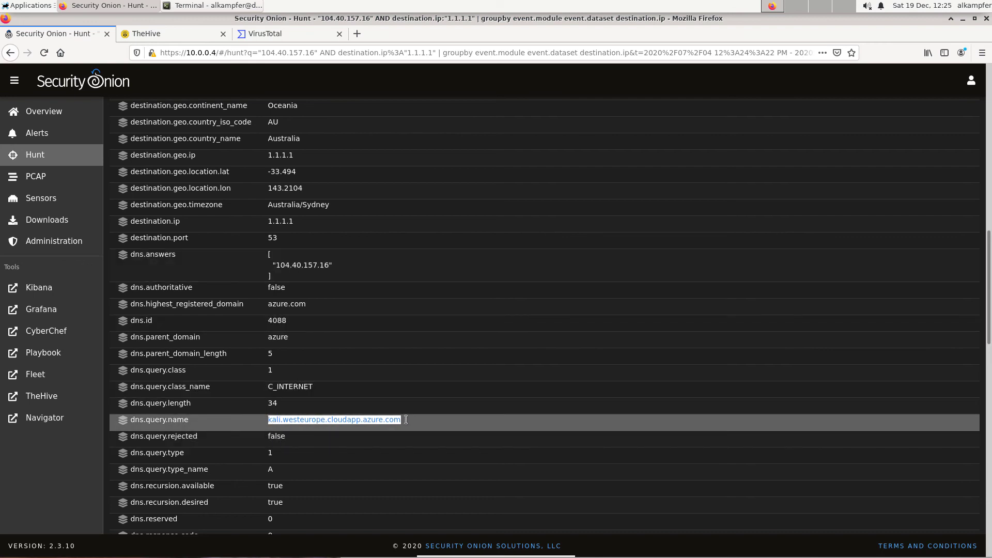
# Add an fqdn observable kali.westeurope.cloudapp.azure.com to the case, tagged FrontGun, and create it.
pyautogui.click(136, 33)
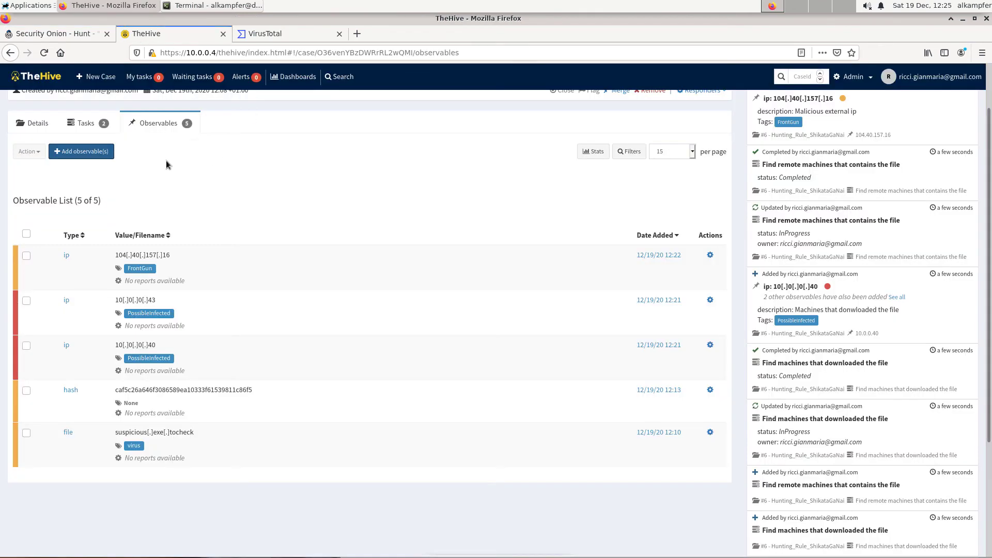
pyautogui.click(95, 153)
pyautogui.click(403, 133)
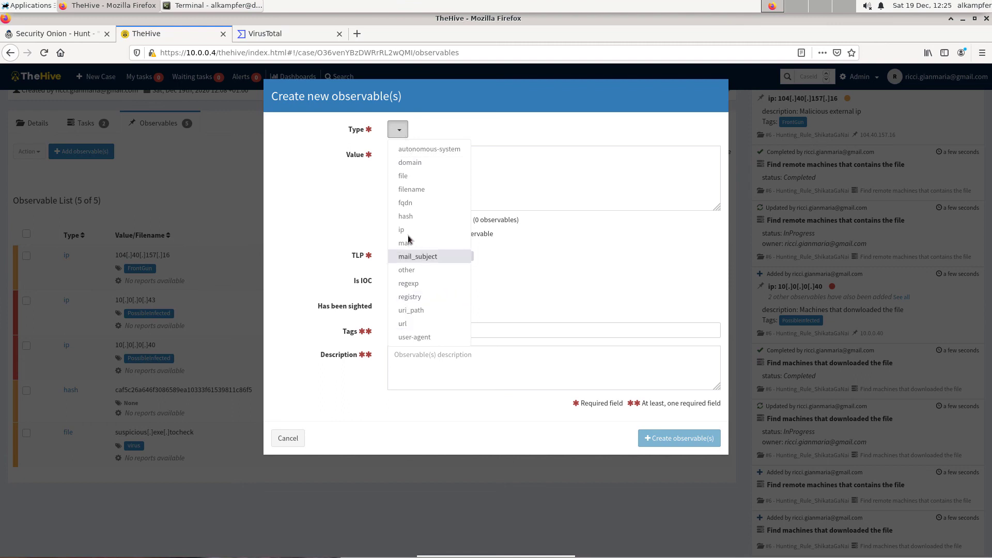
pyautogui.click(409, 202)
pyautogui.hotkey('ctrl', 'v')
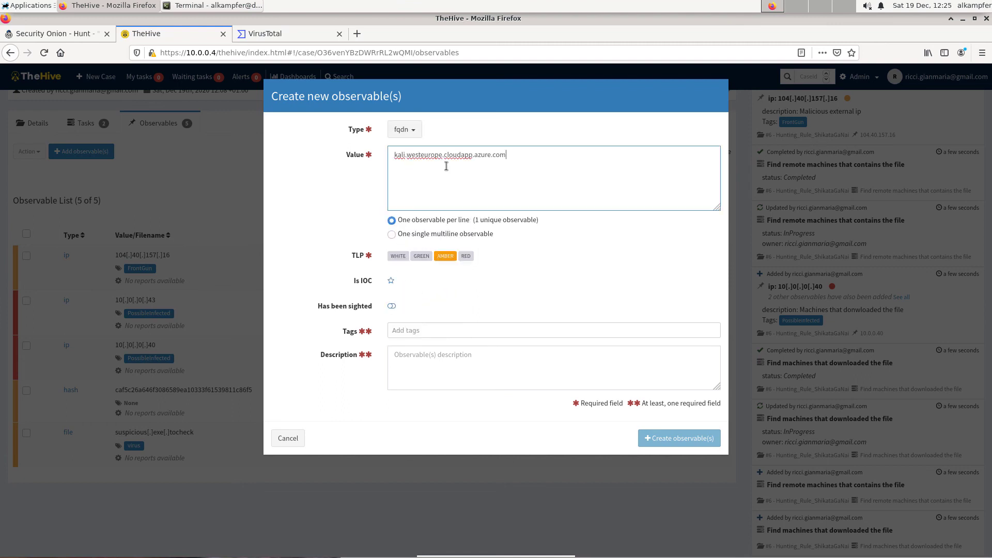
pyautogui.click(412, 331)
pyautogui.write('front')
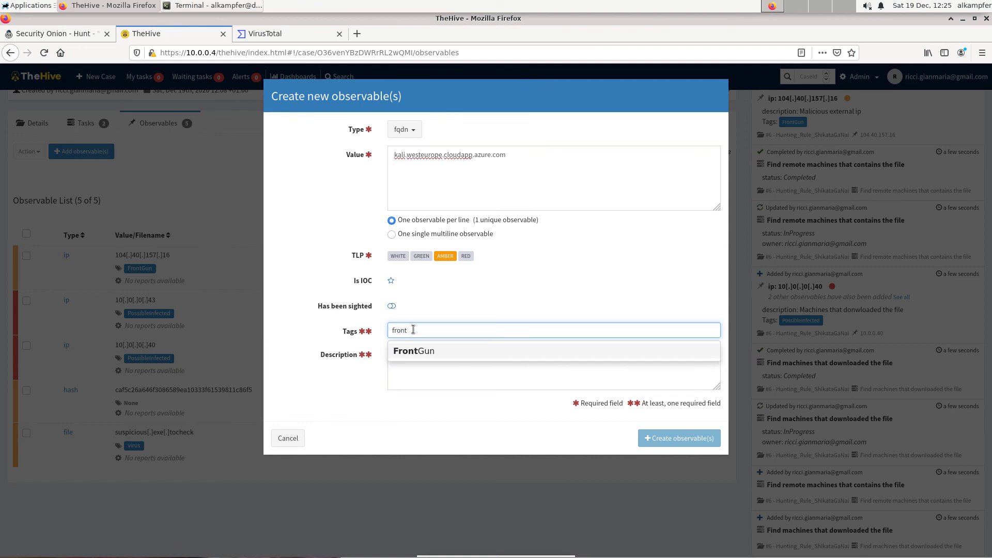
pyautogui.click(423, 354)
pyautogui.click(688, 439)
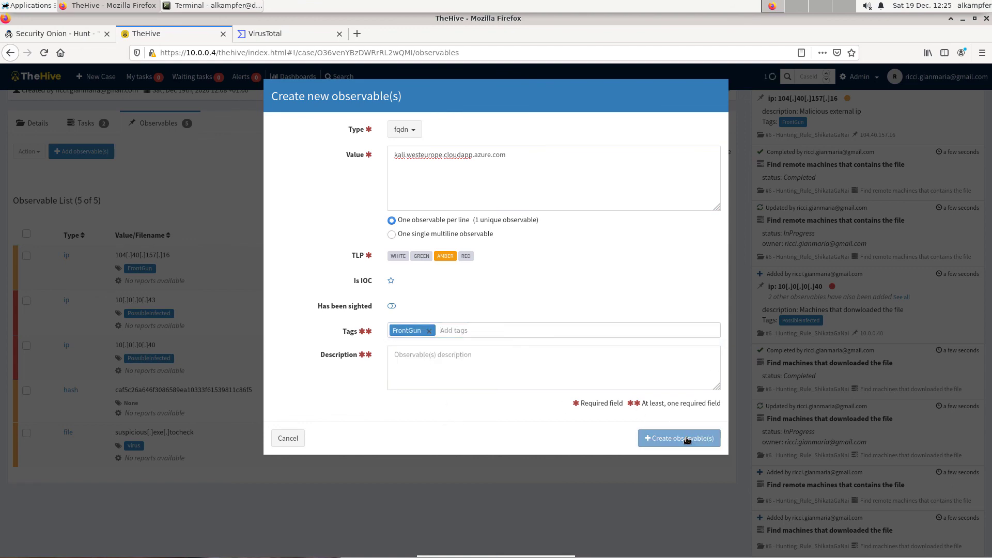